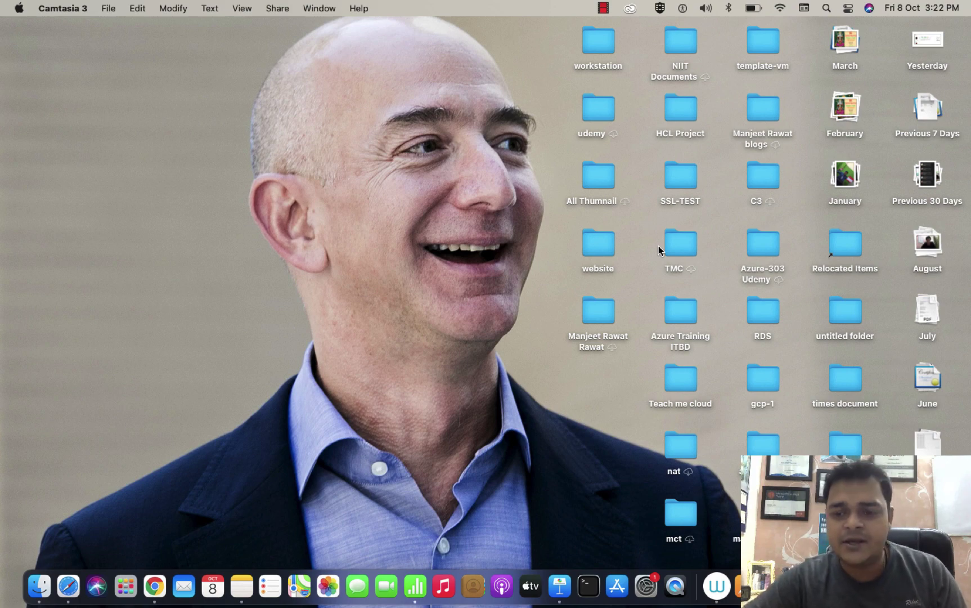
Step: Switch to the full-screen OneNote page titled 'Azure AZ-104 Hindi'
key("ctrl+Right")
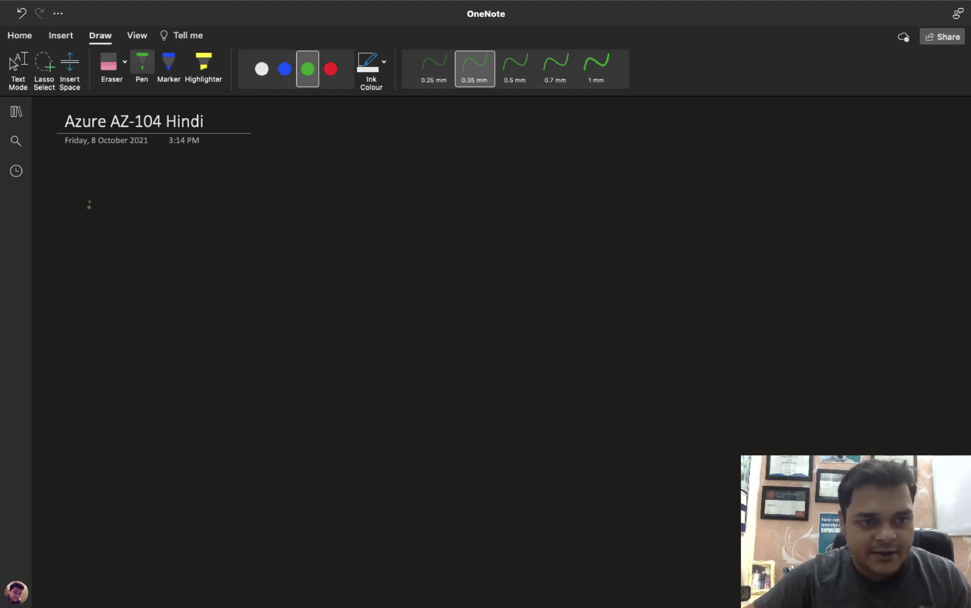
Step: Sketch a small computer and handwrite list item 1, Premium SSD
mouse_move(89, 205)
left_mouse_down()
mouse_move(116, 197)
mouse_move(89, 224)
mouse_move(99, 235)
mouse_move(113, 229)
left_mouse_up()
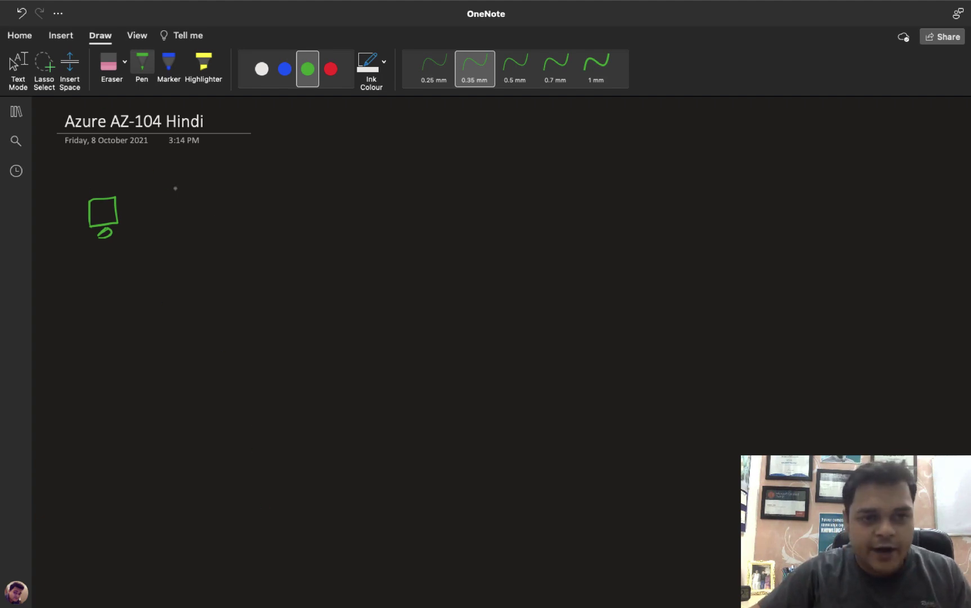
mouse_move(176, 181)
left_mouse_down()
mouse_move(185, 190)
mouse_move(210, 179)
mouse_move(207, 187)
left_mouse_up()
mouse_move(212, 191)
left_mouse_down()
mouse_move(246, 185)
mouse_move(260, 194)
mouse_move(263, 185)
left_mouse_up()
left_click_drag(270, 179, 284, 194)
mouse_move(287, 194)
left_mouse_down()
mouse_move(297, 186)
mouse_move(320, 195)
left_mouse_up()
left_click_drag(344, 182, 337, 195)
left_click_drag(357, 181, 353, 197)
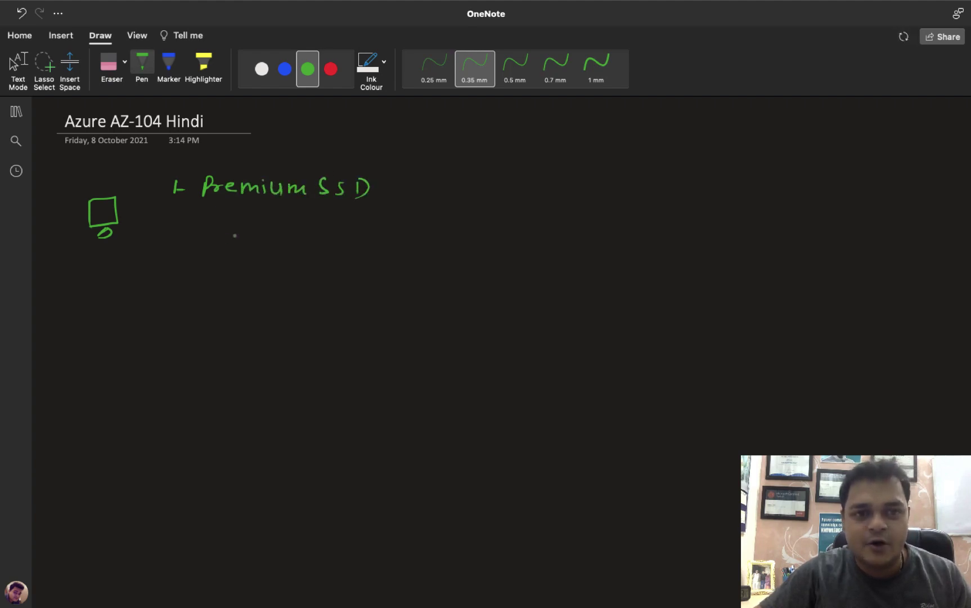
Step: Handwrite list items 2 and 3: SSD and HDD
mouse_move(169, 224)
left_mouse_down()
mouse_move(183, 242)
mouse_move(199, 231)
mouse_move(270, 240)
left_mouse_up()
left_click_drag(271, 223, 272, 240)
mouse_move(173, 270)
left_mouse_down()
mouse_move(180, 276)
mouse_move(171, 285)
left_mouse_up()
mouse_move(194, 276)
left_mouse_down()
mouse_move(244, 282)
mouse_move(255, 270)
left_mouse_up()
mouse_move(253, 268)
left_mouse_down()
mouse_move(251, 291)
mouse_move(267, 284)
left_mouse_up()
mouse_move(265, 268)
left_mouse_down()
mouse_move(268, 284)
mouse_move(286, 284)
left_mouse_up()
left_click_drag(284, 266, 287, 284)
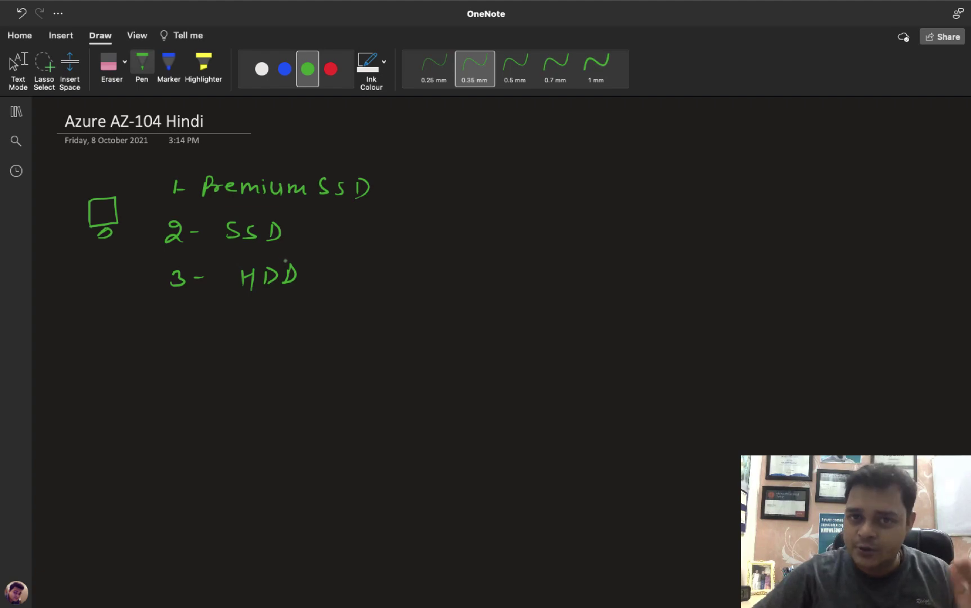
Step: Add an arrow to 'O.S.', dashes after SSD and HDD, brackets, and a monitor sketch with arrows
left_click_drag(392, 187, 425, 188)
mouse_move(416, 182)
left_mouse_down()
mouse_move(417, 195)
mouse_move(449, 179)
mouse_move(464, 192)
left_mouse_up()
left_click(460, 189)
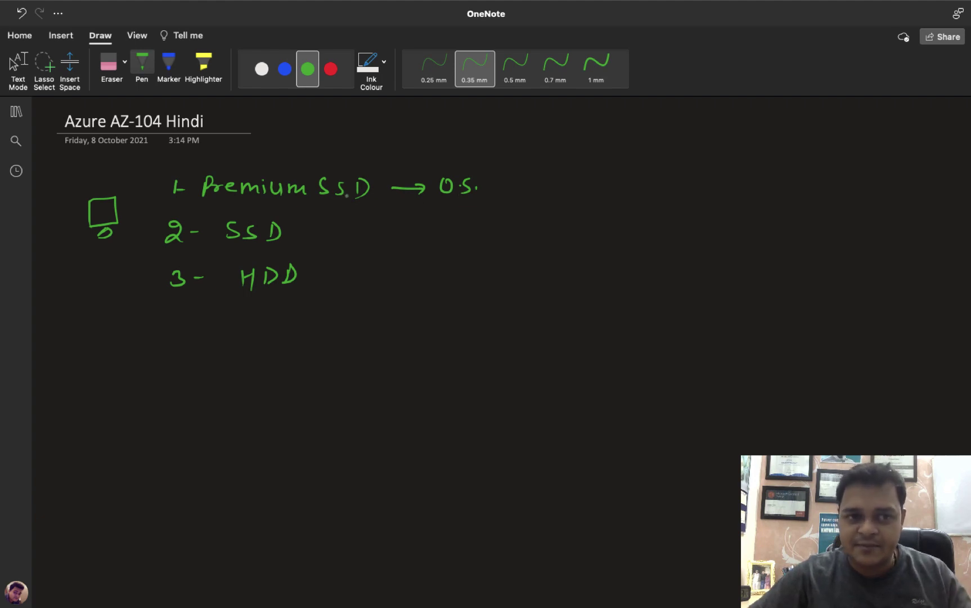
mouse_move(176, 164)
left_mouse_down()
mouse_move(160, 166)
mouse_move(153, 275)
mouse_move(173, 308)
left_mouse_up()
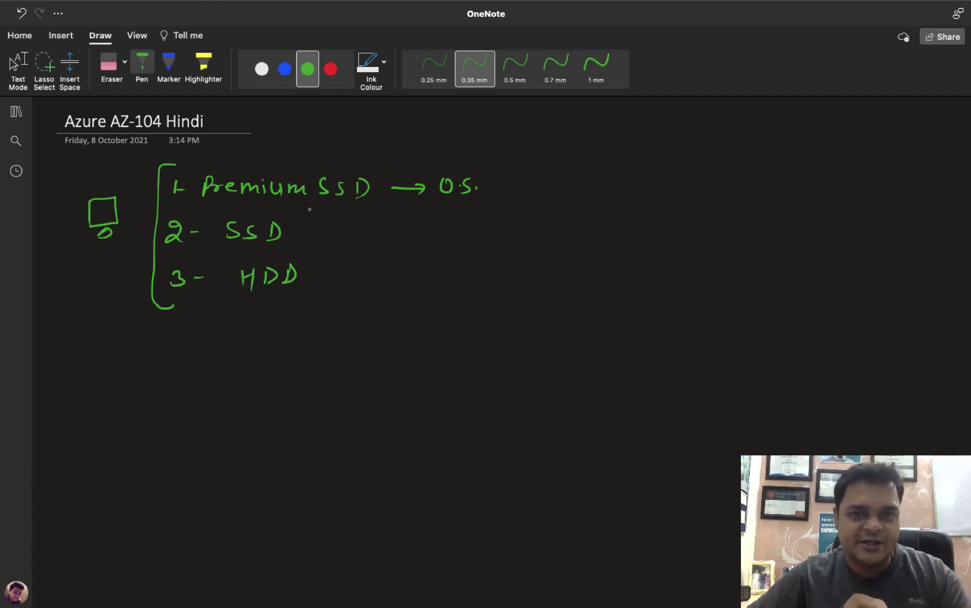
left_click_drag(324, 233, 343, 233)
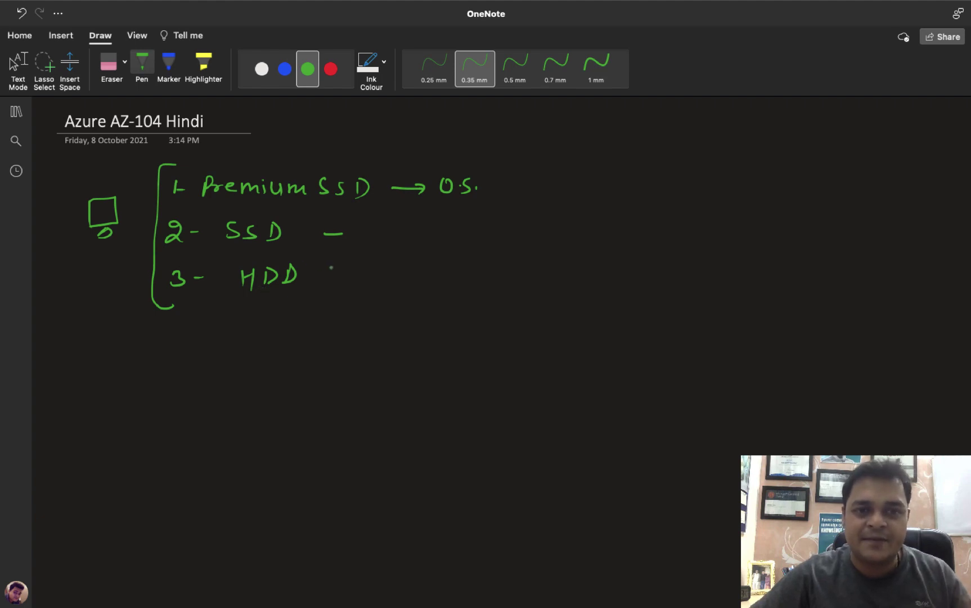
left_click_drag(325, 269, 342, 265)
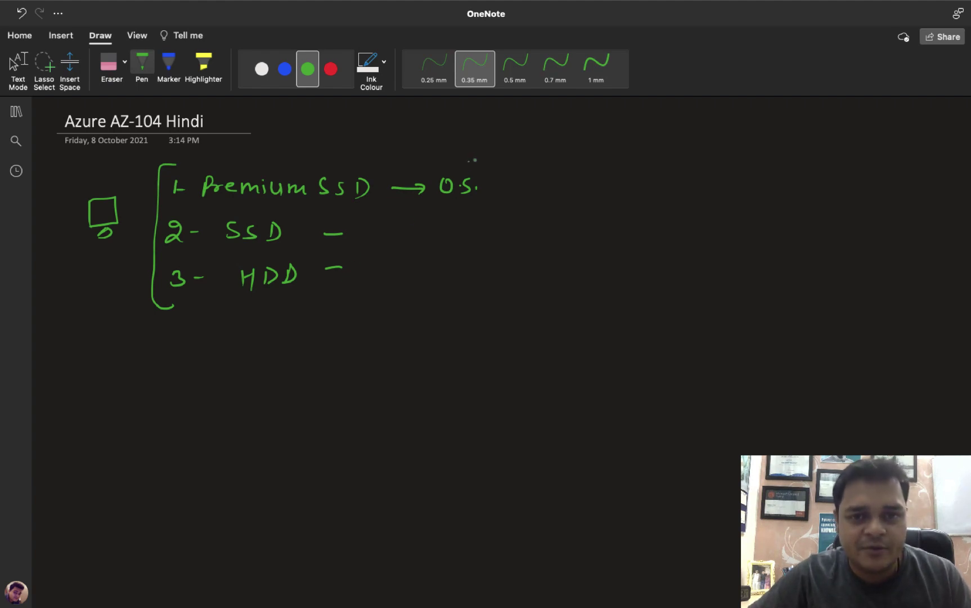
mouse_move(467, 161)
left_mouse_down()
mouse_move(500, 245)
mouse_move(458, 298)
left_mouse_up()
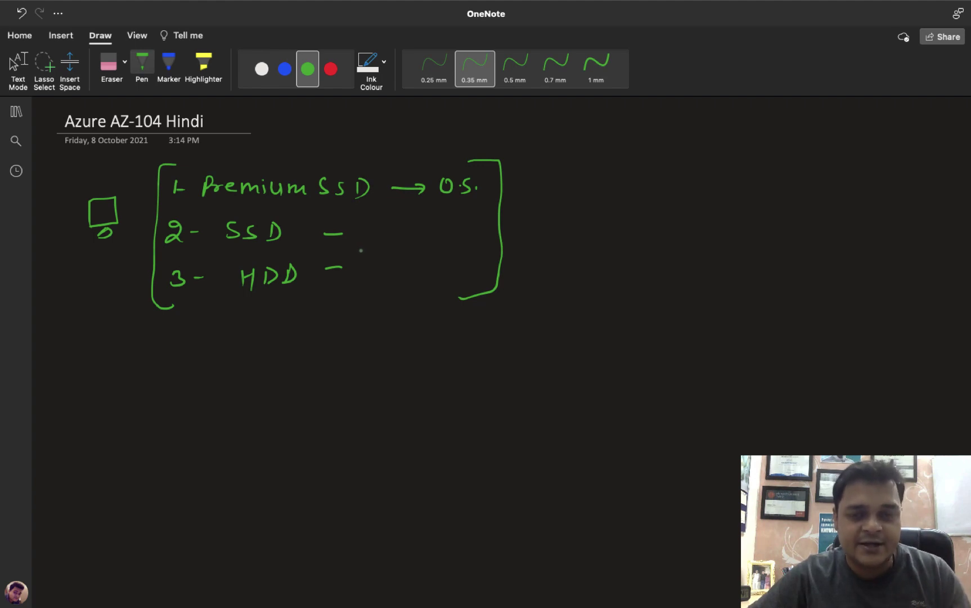
mouse_move(711, 125)
left_mouse_down()
mouse_move(713, 151)
mouse_move(759, 147)
mouse_move(712, 150)
mouse_move(743, 159)
mouse_move(644, 218)
left_mouse_up()
mouse_move(649, 204)
left_mouse_down()
mouse_move(644, 220)
mouse_move(665, 213)
left_mouse_up()
Step: Finish the second arrow and label the branches Normal Disk and Small Disk
mouse_move(753, 154)
left_mouse_down()
mouse_move(818, 220)
mouse_move(824, 210)
left_mouse_up()
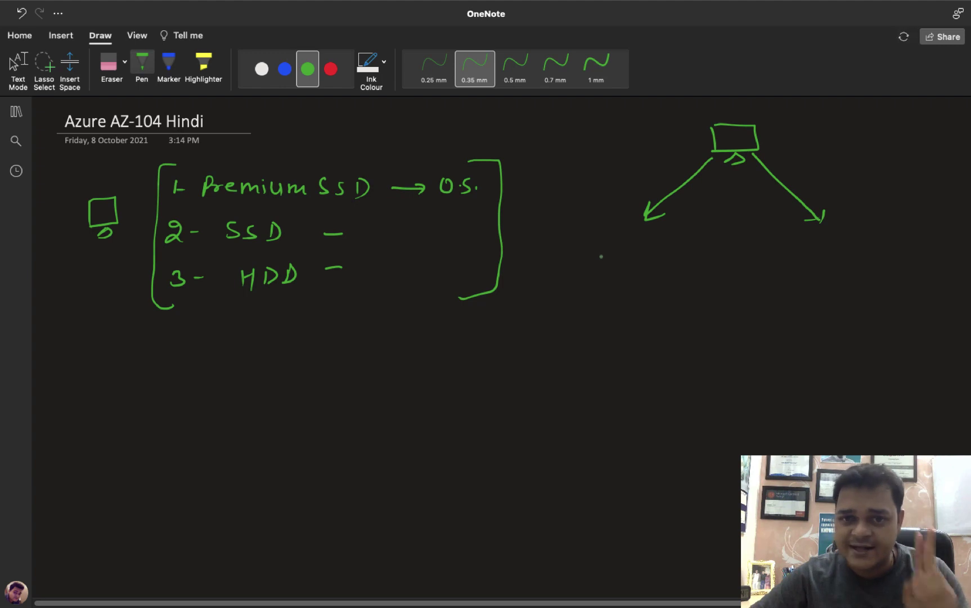
mouse_move(617, 240)
left_mouse_down()
mouse_move(614, 259)
mouse_move(631, 238)
mouse_move(741, 258)
left_mouse_up()
left_click_drag(753, 247, 760, 260)
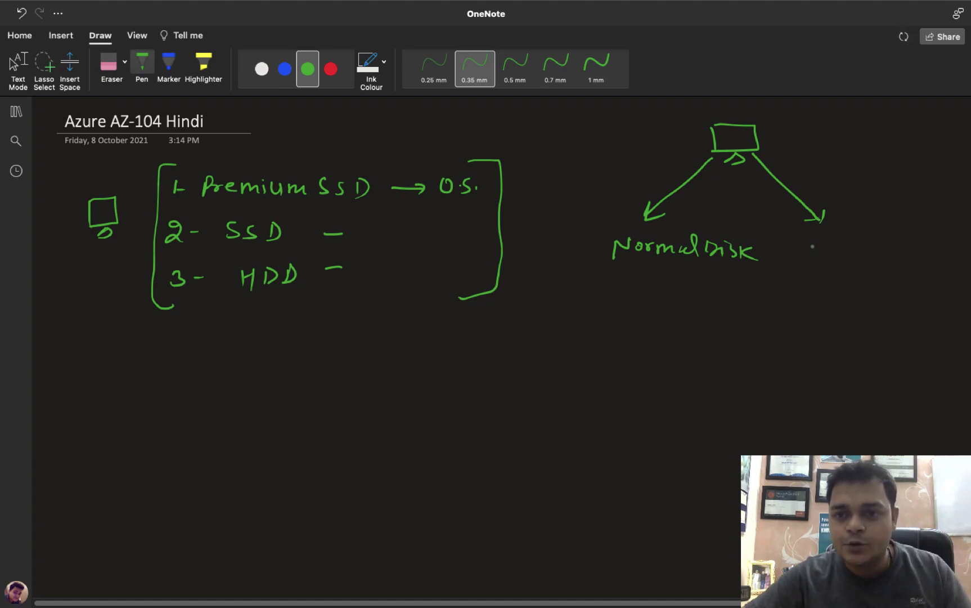
mouse_move(816, 243)
left_mouse_down()
mouse_move(807, 258)
mouse_move(849, 256)
mouse_move(867, 238)
mouse_move(881, 257)
mouse_move(900, 247)
mouse_move(934, 259)
left_mouse_up()
Step: Box both labels with their 127GB and 30GB sizes and tick 30GB
mouse_move(794, 239)
left_mouse_down()
mouse_move(941, 238)
mouse_move(872, 268)
mouse_move(803, 266)
left_mouse_up()
mouse_move(609, 236)
left_mouse_down()
mouse_move(755, 231)
mouse_move(673, 267)
mouse_move(606, 265)
mouse_move(654, 297)
mouse_move(628, 343)
mouse_move(672, 332)
mouse_move(700, 342)
left_mouse_up()
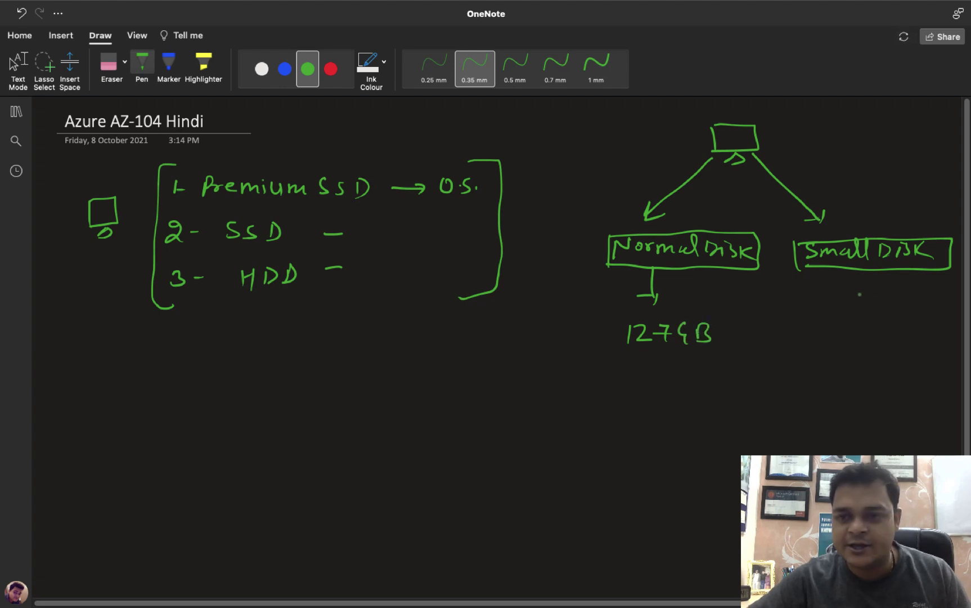
mouse_move(868, 272)
left_mouse_down()
mouse_move(866, 321)
mouse_move(835, 346)
mouse_move(897, 331)
mouse_move(888, 348)
left_mouse_up()
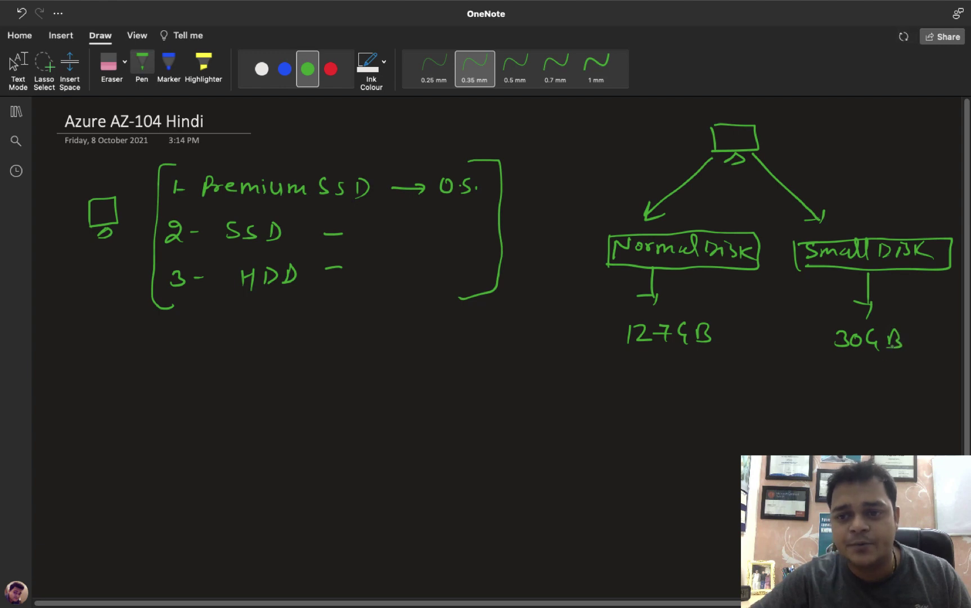
mouse_move(619, 322)
left_mouse_down()
mouse_move(617, 348)
mouse_move(722, 318)
mouse_move(693, 347)
mouse_move(615, 349)
left_mouse_up()
left_click_drag(833, 326, 834, 357)
mouse_move(835, 325)
left_mouse_down()
mouse_move(900, 324)
mouse_move(870, 355)
mouse_move(834, 355)
left_mouse_up()
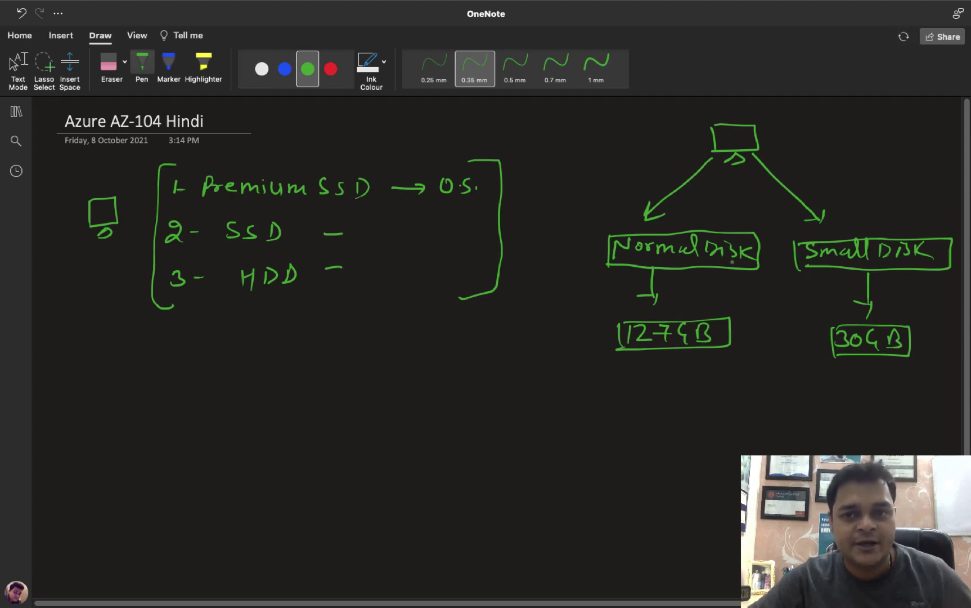
left_click_drag(872, 364, 895, 356)
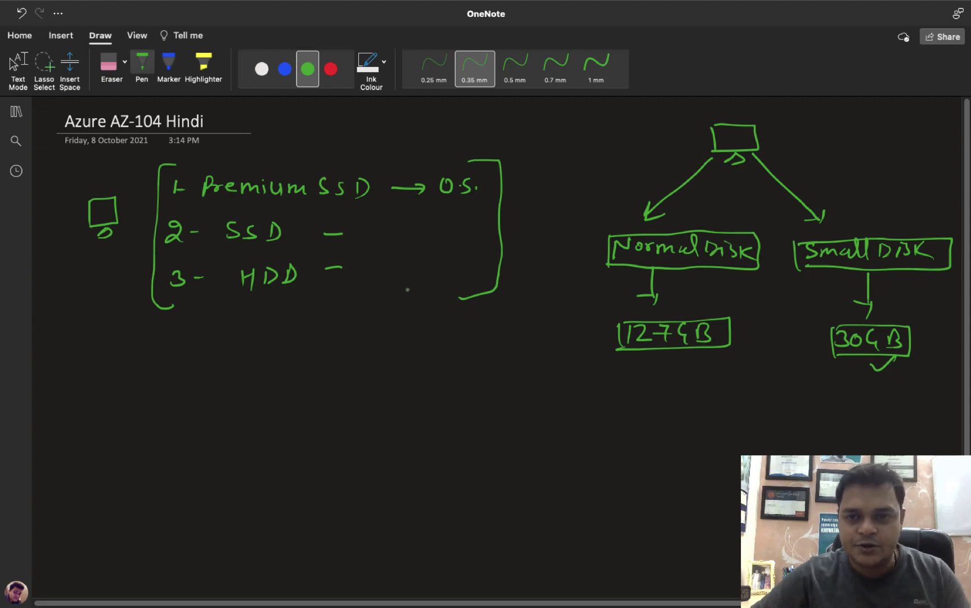
Step: Sketch another VM box lower on the page and write 'How to Add' beside it
scroll(331, 498, "down", 2)
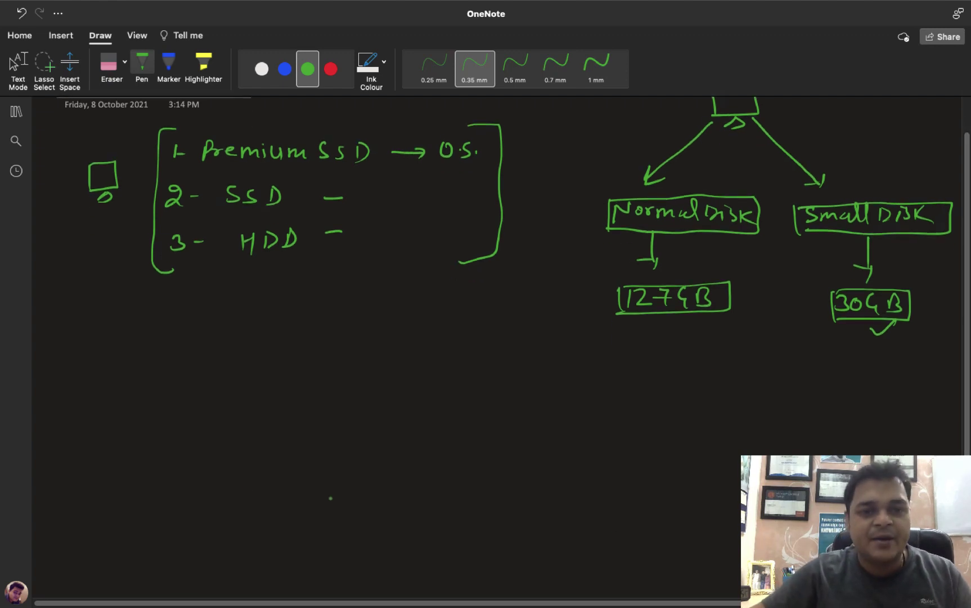
left_click_drag(204, 402, 205, 450)
mouse_move(204, 399)
left_mouse_down()
mouse_move(275, 401)
mouse_move(205, 448)
mouse_move(253, 457)
left_mouse_up()
mouse_move(327, 419)
left_mouse_down()
mouse_move(328, 435)
mouse_move(341, 424)
left_mouse_up()
left_click_drag(340, 419, 341, 436)
mouse_move(354, 426)
left_mouse_down()
mouse_move(347, 431)
mouse_move(360, 428)
left_mouse_up()
mouse_move(361, 428)
left_mouse_down()
mouse_move(403, 438)
mouse_move(411, 427)
left_mouse_up()
left_click_drag(417, 427, 457, 416)
mouse_move(456, 417)
left_mouse_down()
mouse_move(463, 435)
mouse_move(468, 429)
left_mouse_up()
mouse_move(481, 418)
left_mouse_down()
mouse_move(473, 433)
mouse_move(497, 434)
left_mouse_up()
left_click_drag(495, 422, 488, 435)
Step: Complete topic 1, 'How to Add Data Disk', and number it
left_click_drag(544, 413, 544, 432)
mouse_move(543, 412)
left_mouse_down()
mouse_move(545, 433)
mouse_move(573, 433)
left_mouse_up()
mouse_move(579, 403)
left_mouse_down()
mouse_move(579, 433)
mouse_move(590, 418)
left_mouse_up()
mouse_move(591, 425)
left_mouse_down()
mouse_move(604, 426)
mouse_move(603, 436)
mouse_move(636, 433)
left_mouse_up()
mouse_move(635, 409)
left_mouse_down()
mouse_move(638, 432)
mouse_move(656, 434)
left_mouse_up()
mouse_move(674, 415)
left_mouse_down()
mouse_move(667, 430)
mouse_move(680, 438)
left_mouse_up()
left_click_drag(681, 421, 694, 437)
mouse_move(304, 414)
left_mouse_down()
mouse_move(306, 434)
mouse_move(322, 430)
left_mouse_up()
Step: Add topics 2 'Resize the Disk' and 3 'Snapshot', bracket them, and return to the desktop
mouse_move(310, 479)
left_mouse_down()
mouse_move(329, 496)
mouse_move(349, 487)
left_mouse_up()
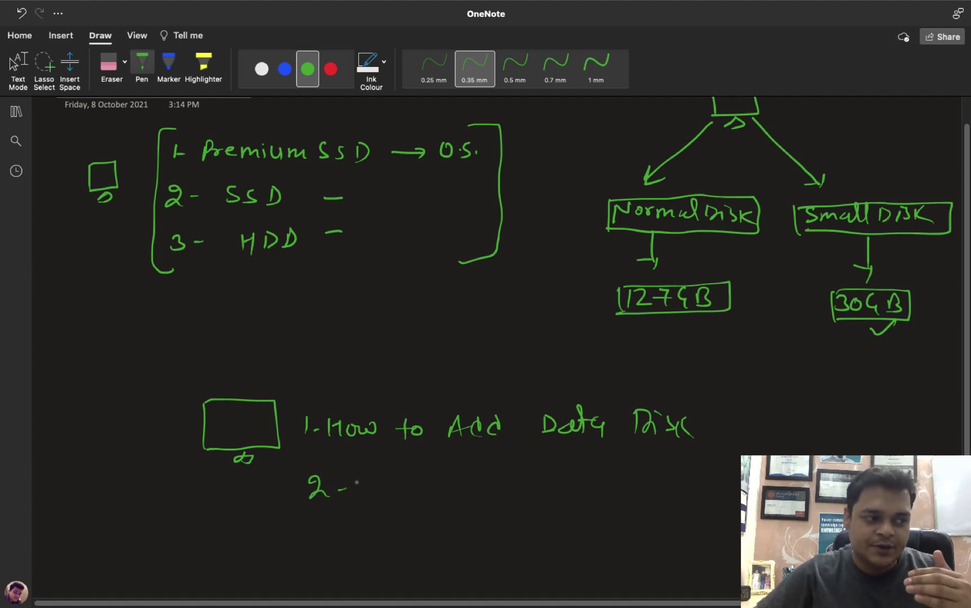
left_click_drag(377, 473, 392, 493)
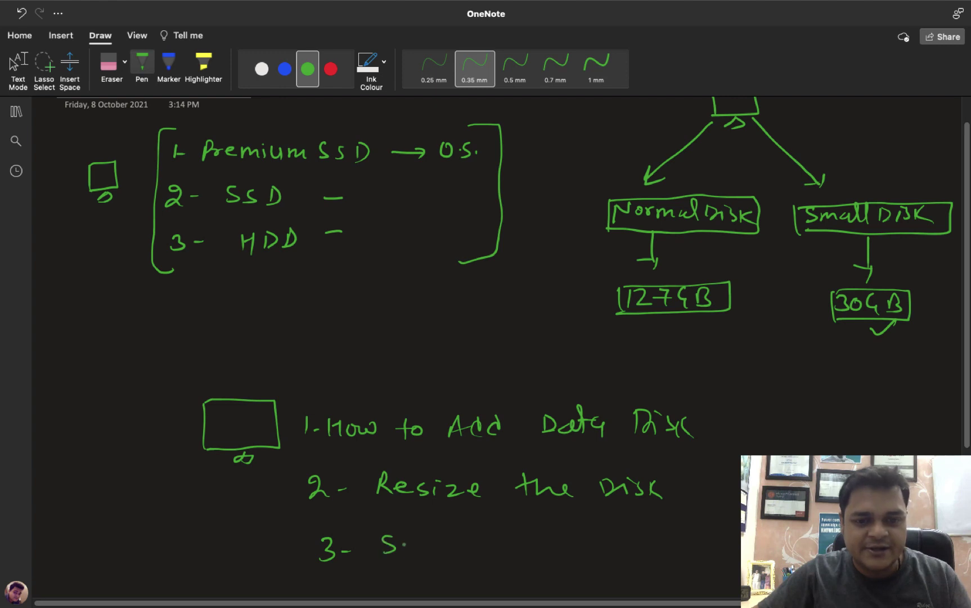
left_click_drag(480, 543, 474, 557)
mouse_move(484, 537)
left_mouse_down()
mouse_move(495, 557)
mouse_move(502, 548)
left_mouse_up()
left_click_drag(522, 541, 525, 561)
left_click_drag(718, 406, 738, 462)
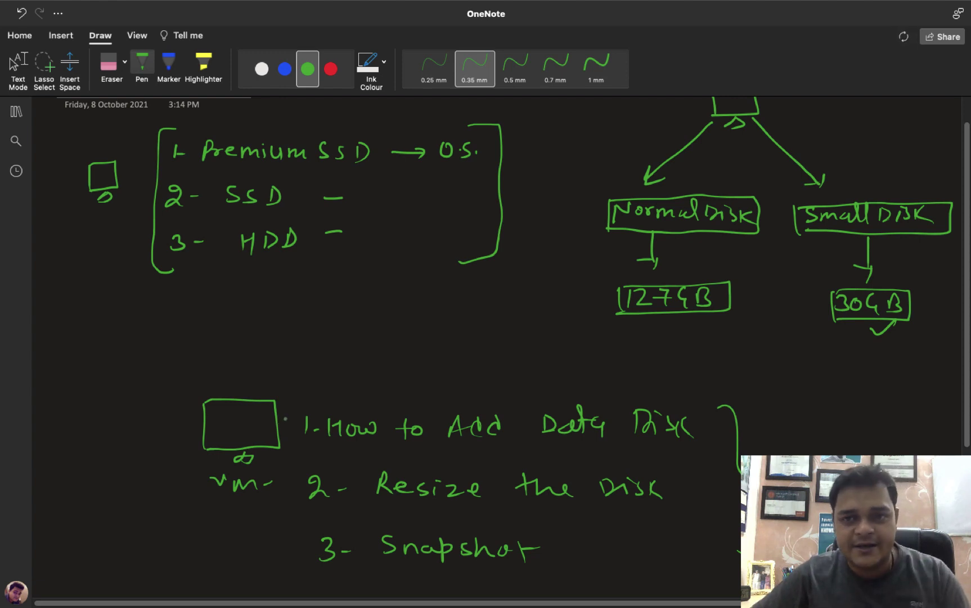
scroll(507, 338, "up", 2)
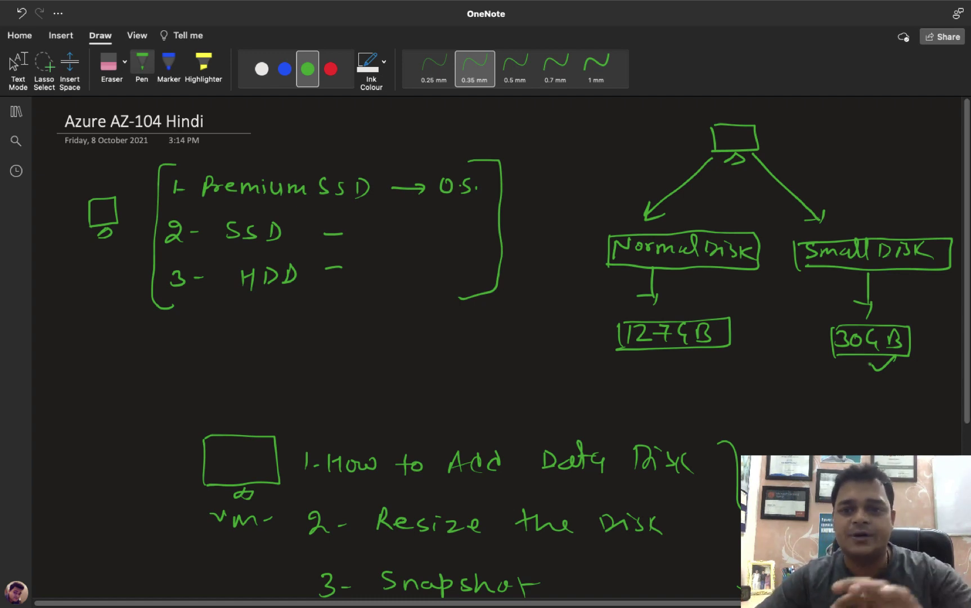
key("ctrl+Left")
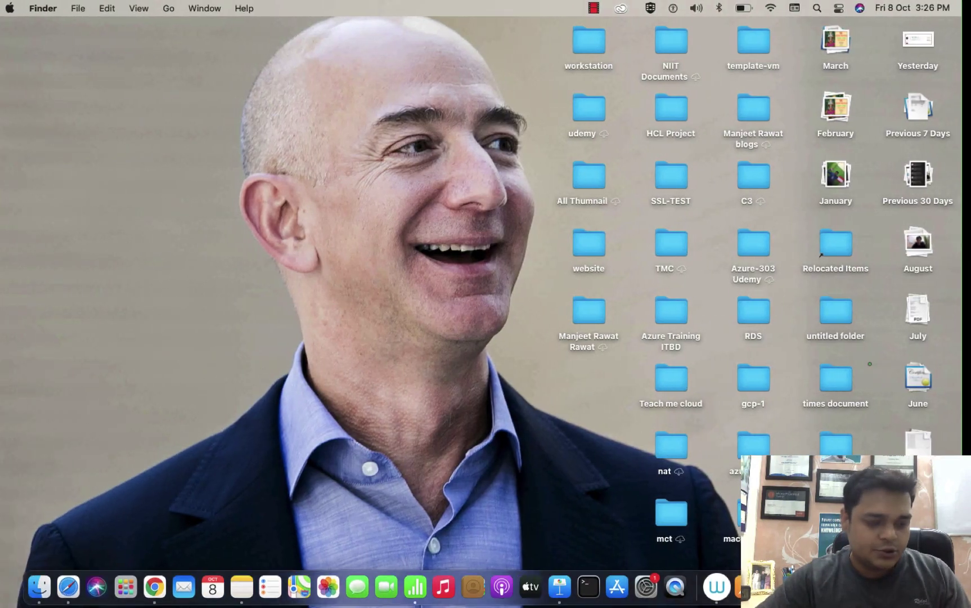
Step: Load portal.azure.com in a full-screen Chrome window and sign in with the first listed account
left_click(154, 586)
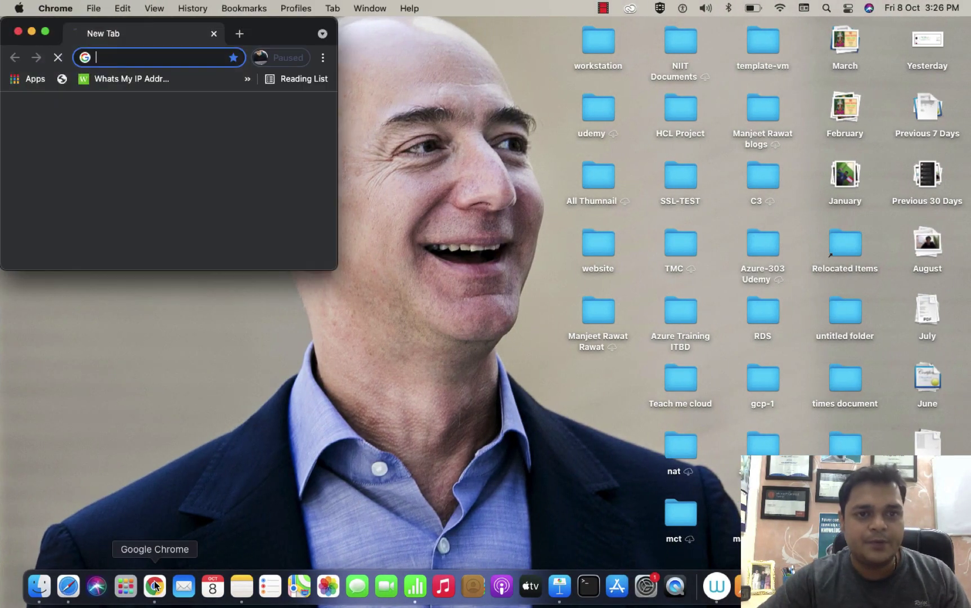
type("portal.azure.com")
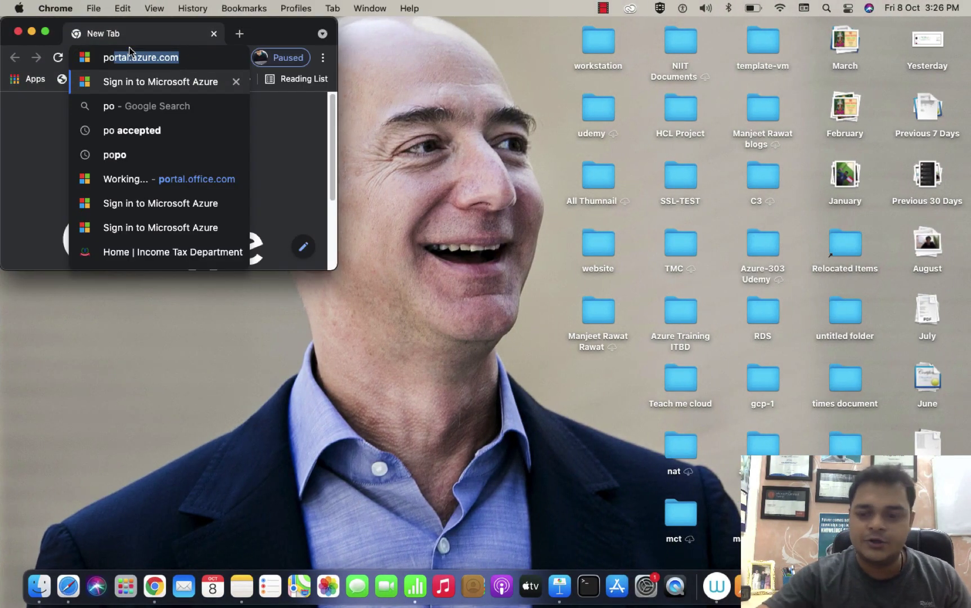
key("Return")
left_click(43, 32)
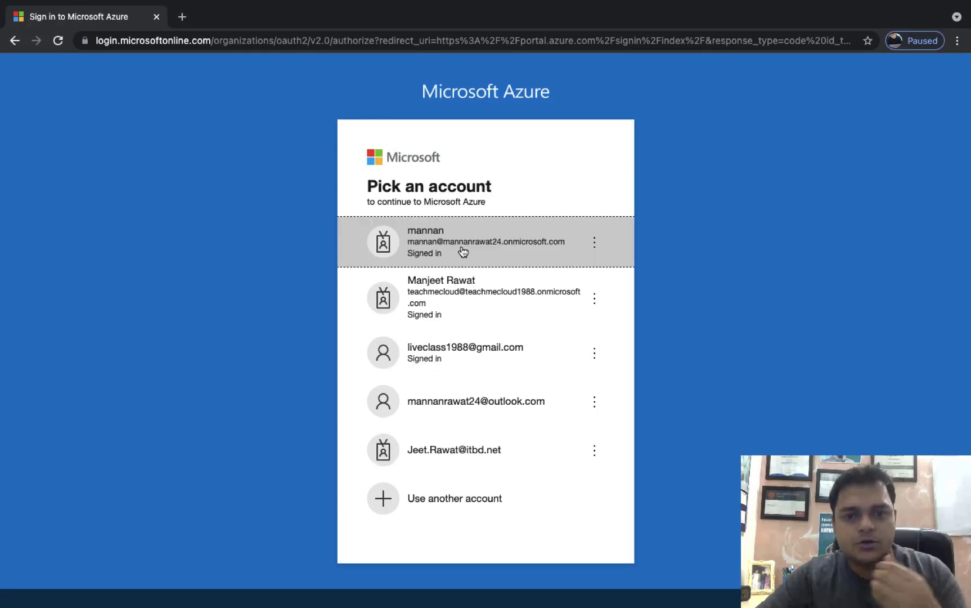
left_click(480, 248)
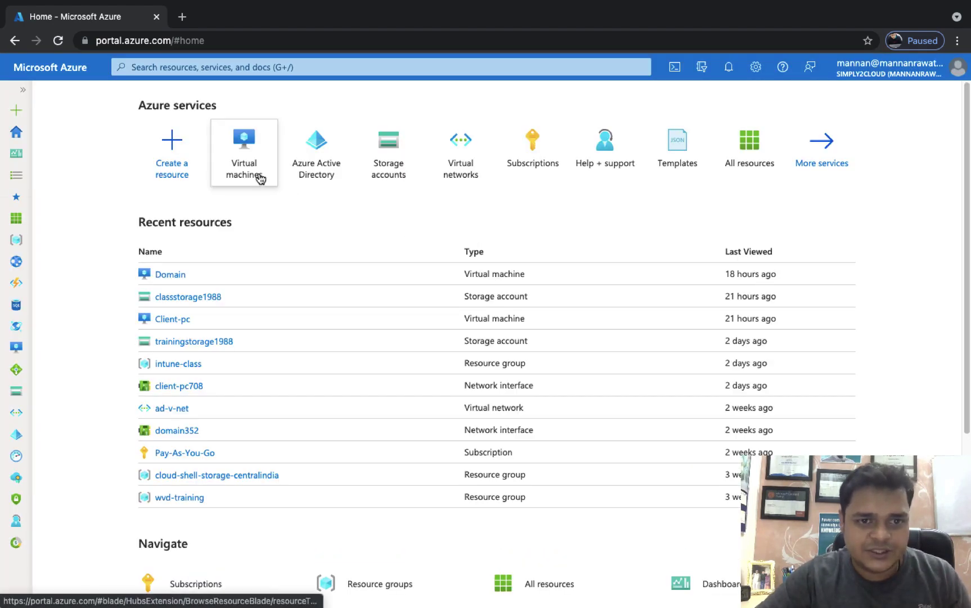
Step: Finish signing in, then open the Domain VM's overview from the Virtual machines list
left_click(256, 175)
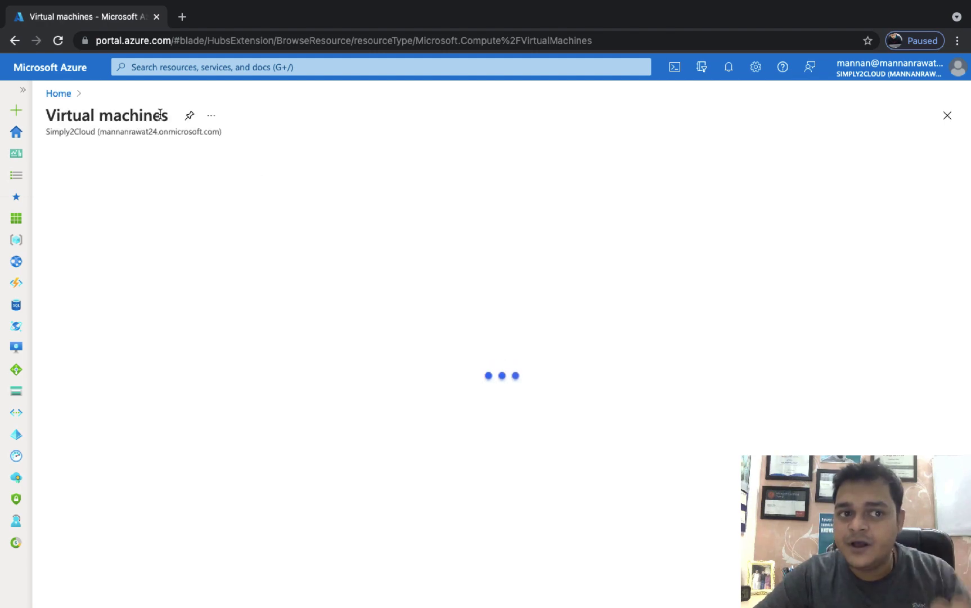
right_click(66, 75)
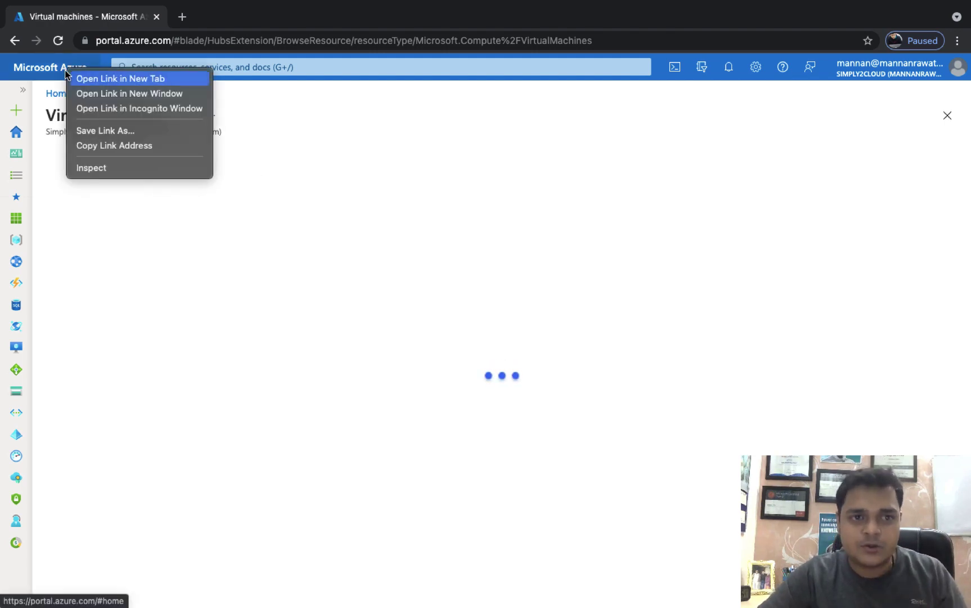
left_click(95, 79)
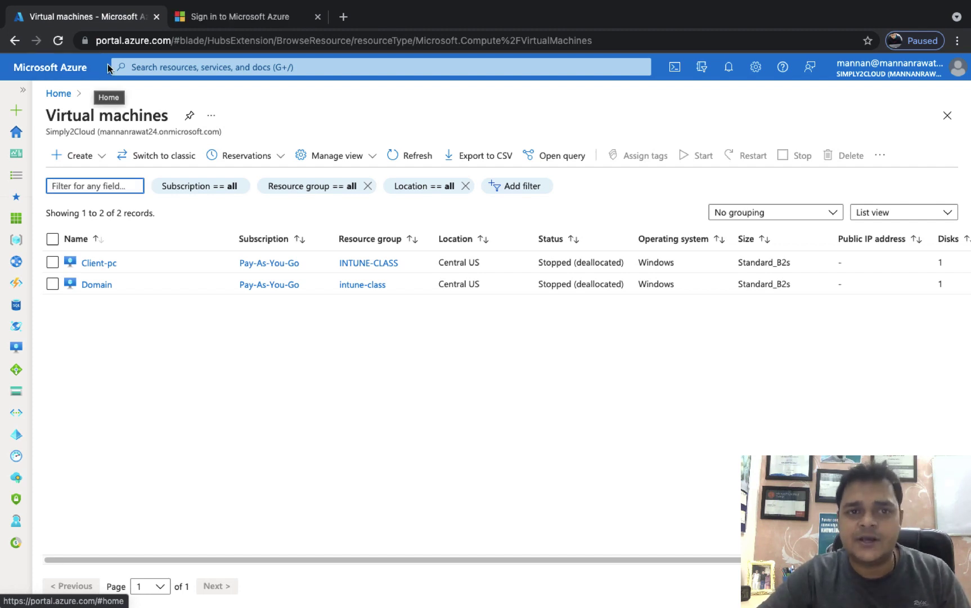
left_click(243, 17)
left_click(452, 231)
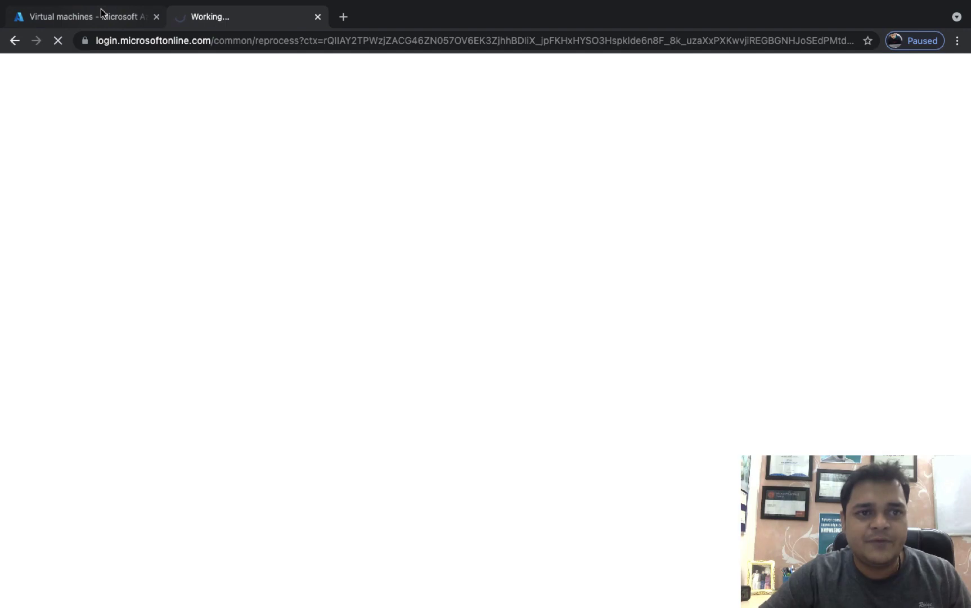
left_click(101, 16)
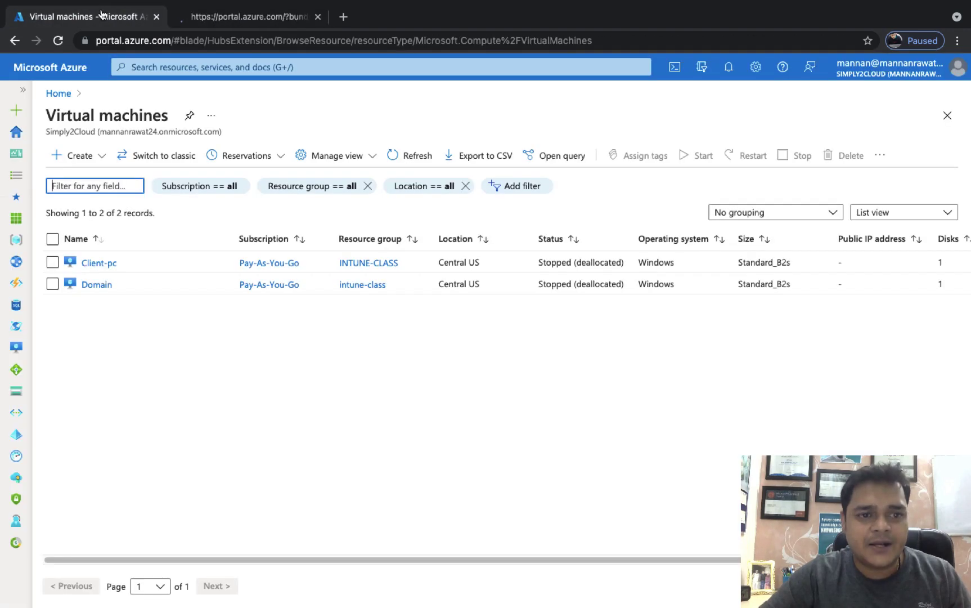
left_click(100, 285)
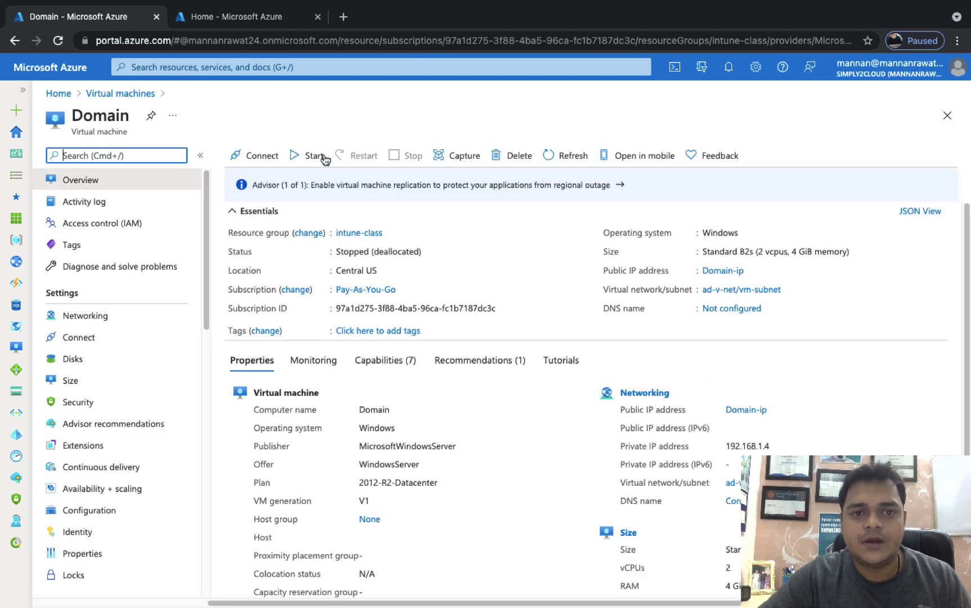
Step: Start the Domain VM, then choose Create > Virtual machine from Virtual machines in the Home tab
left_click(323, 160)
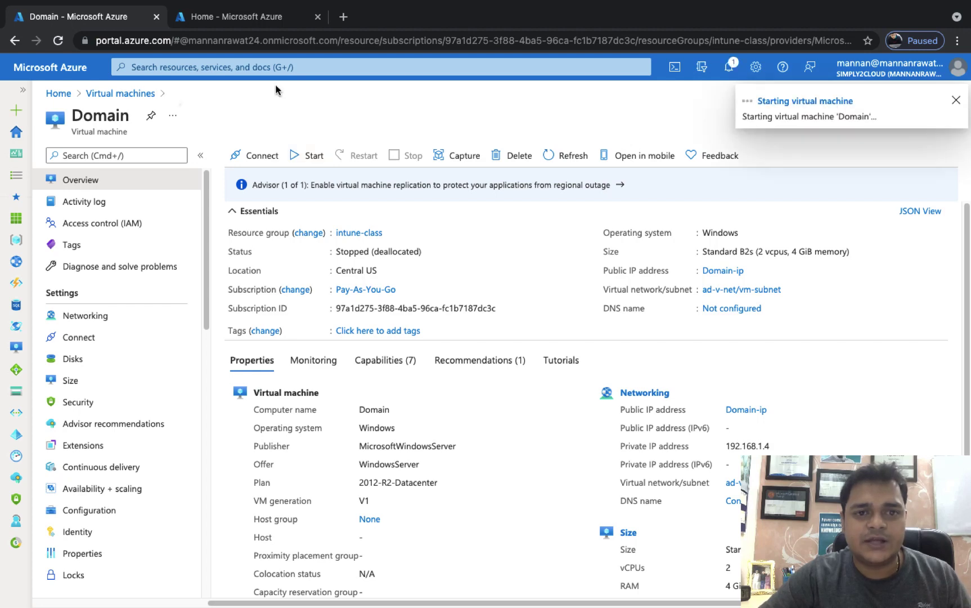
left_click(246, 18)
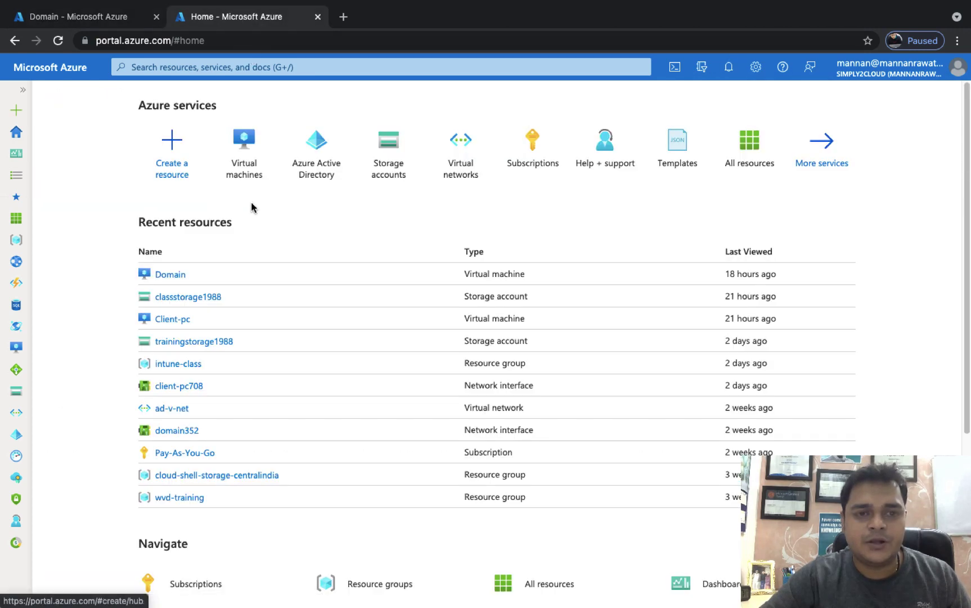
left_click(245, 179)
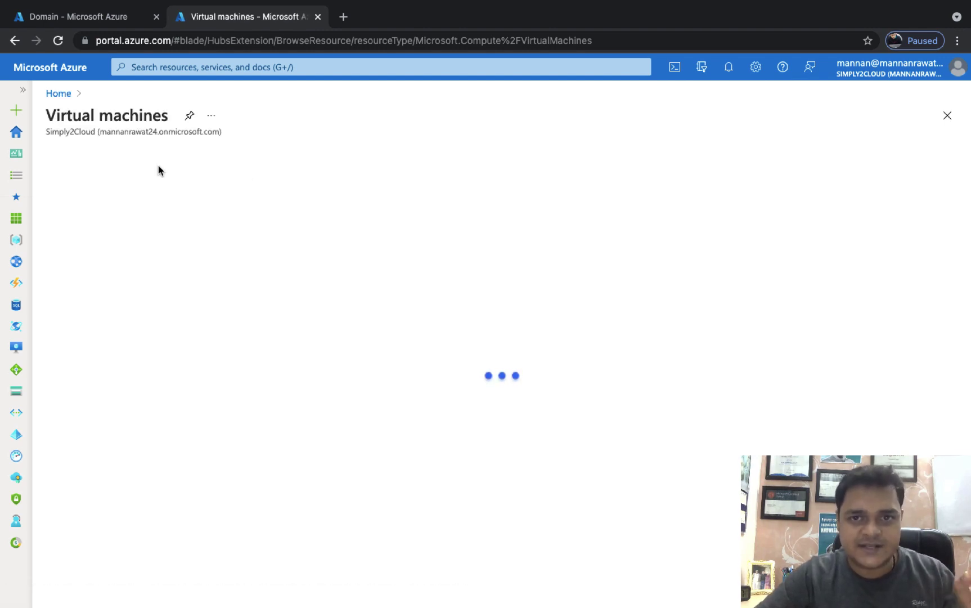
left_click(89, 151)
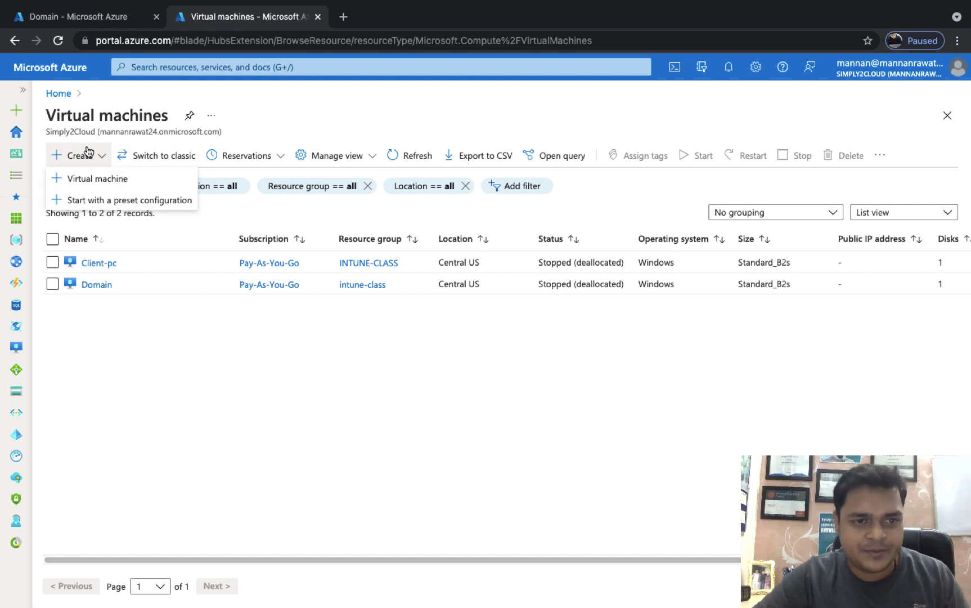
left_click(91, 181)
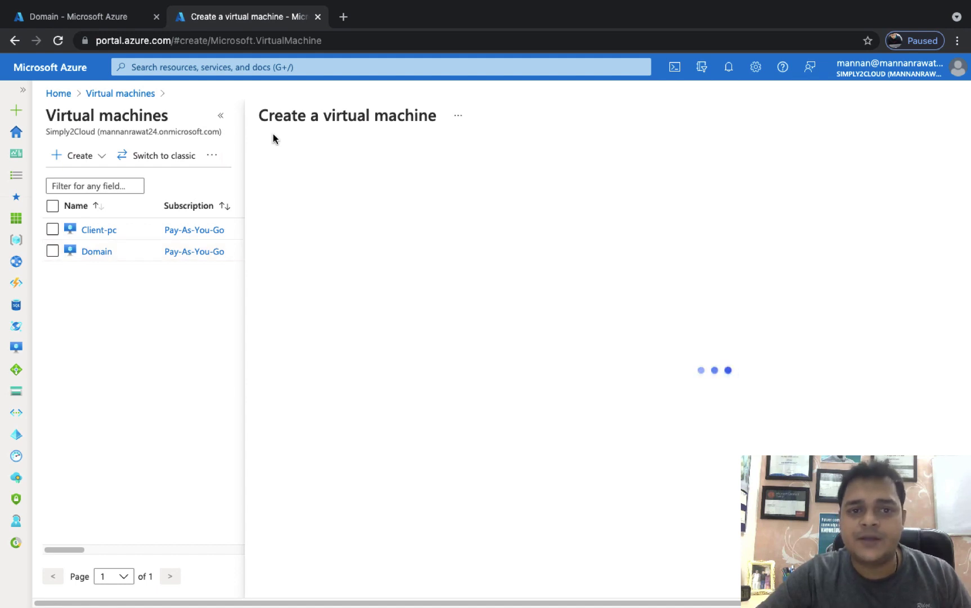
Step: Set the new VM's resource group to intune-class and name to web-2, then browse all images
left_click(222, 115)
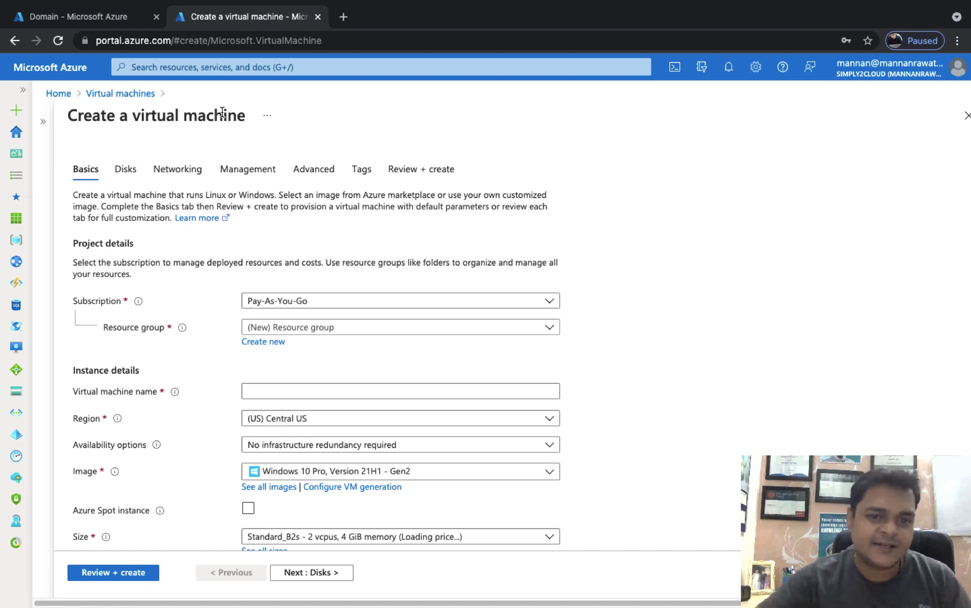
left_click(389, 325)
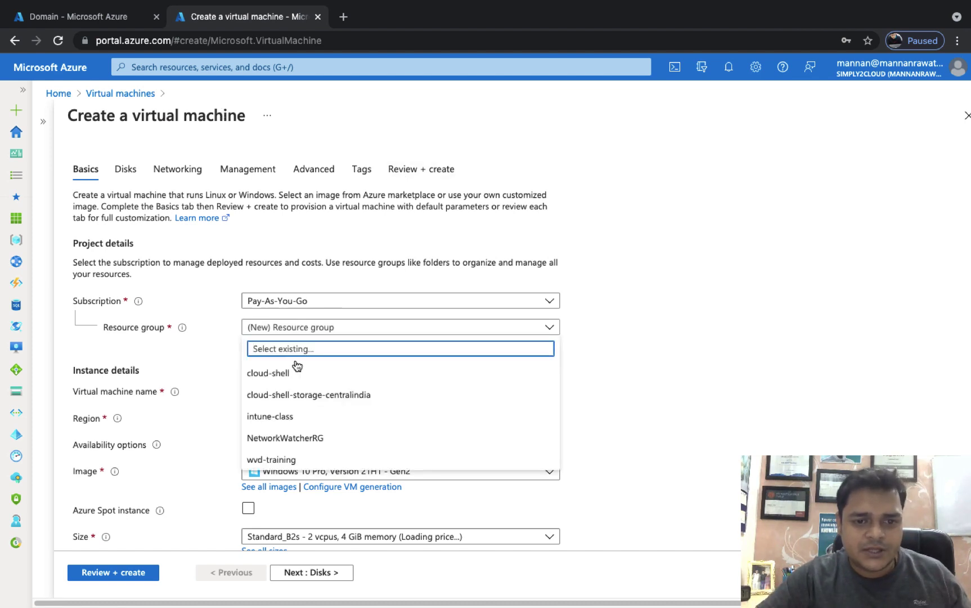
left_click(278, 416)
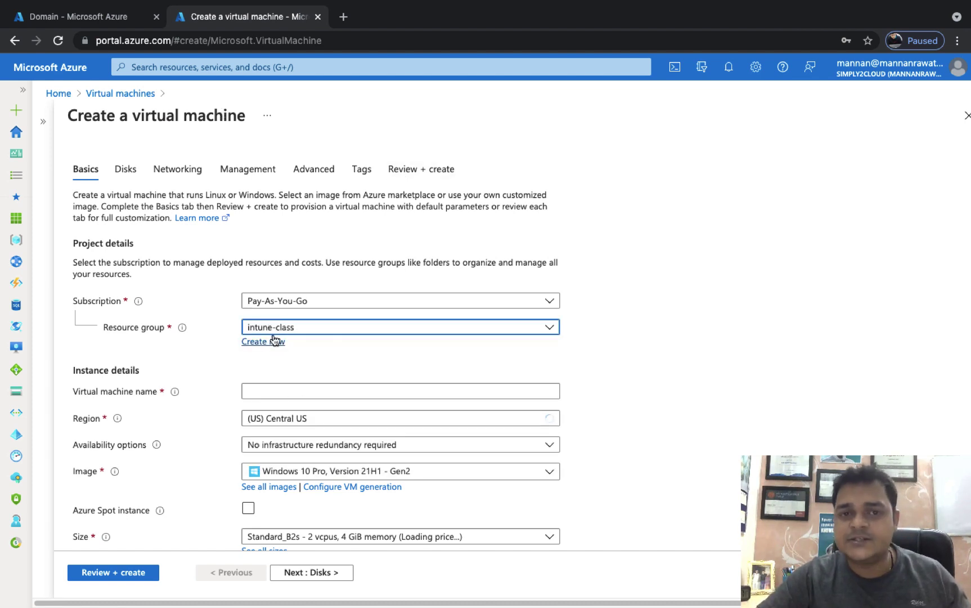
left_click(270, 390)
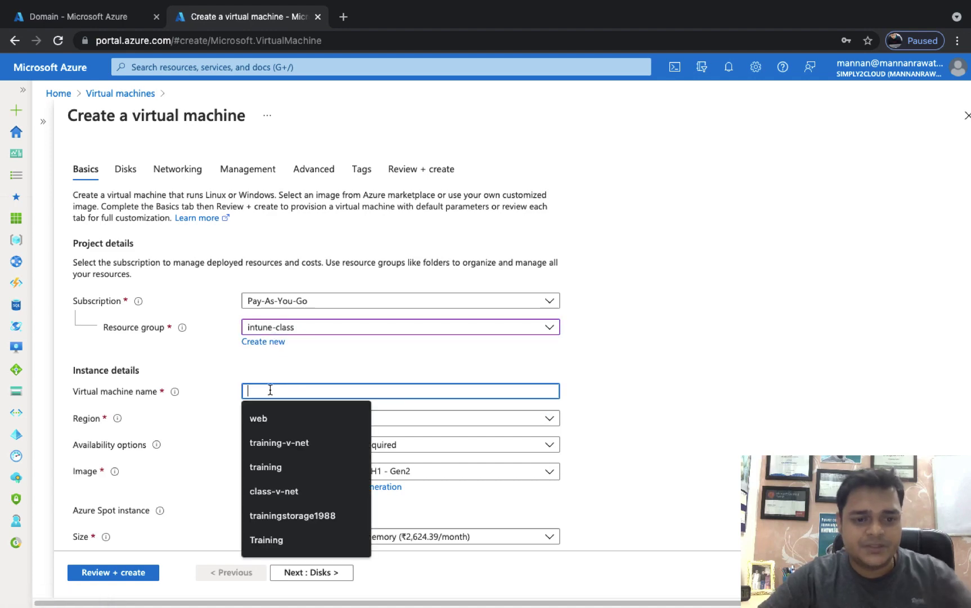
type("web-2")
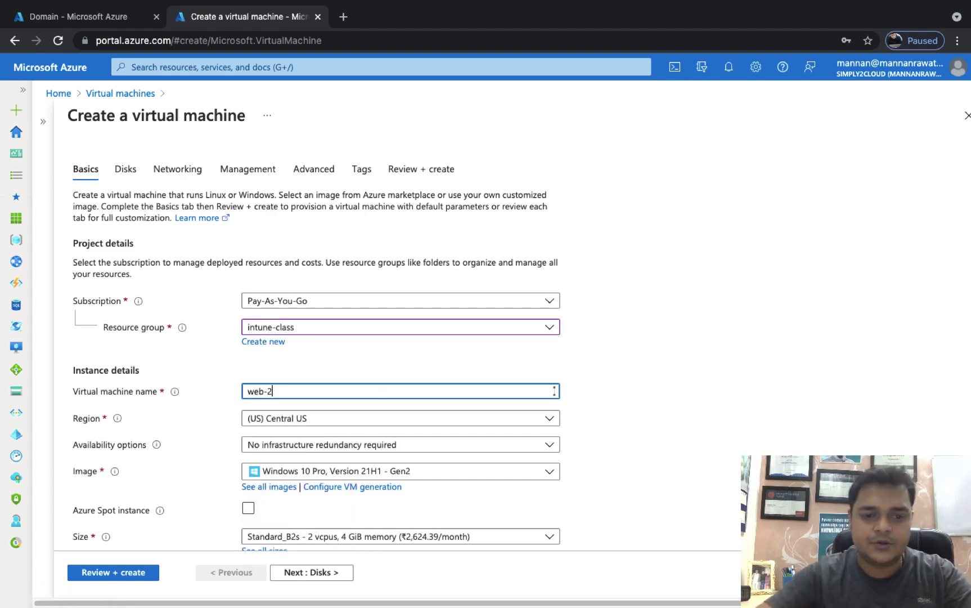
scroll(419, 385, "down", 5)
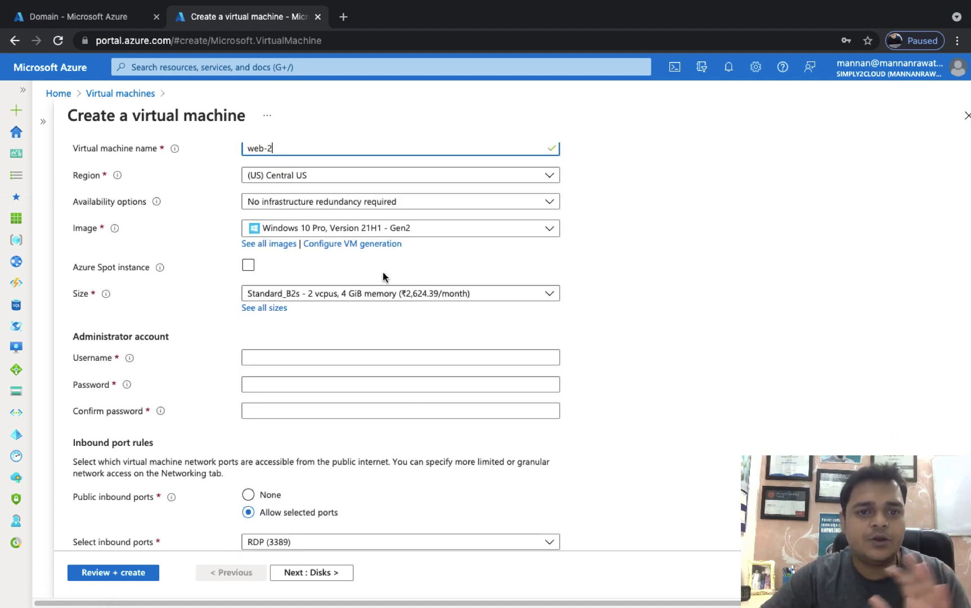
scroll(394, 247, "up", 1)
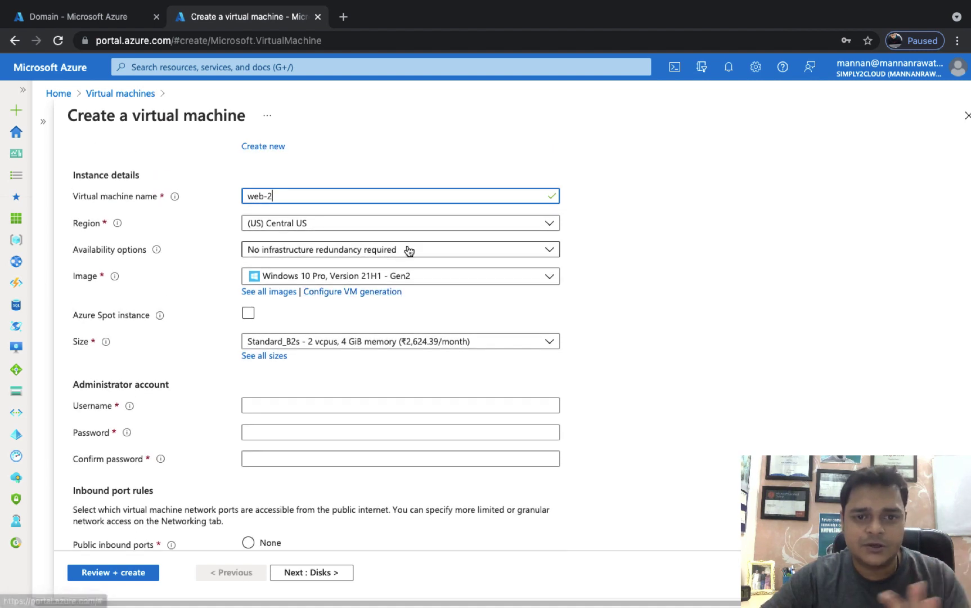
left_click(274, 291)
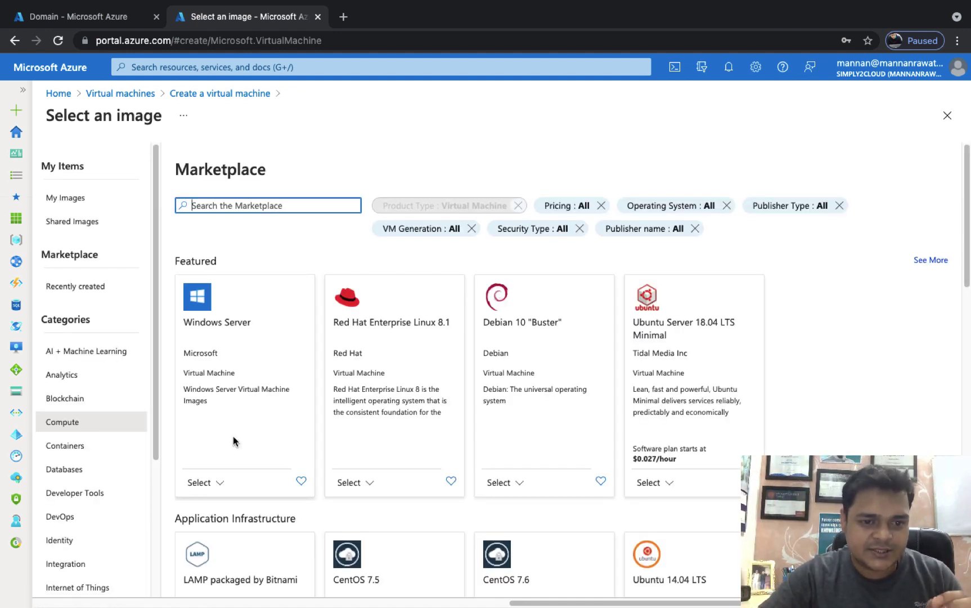
Step: Choose the [smalldisk] Windows Server 2012 Datacenter - Gen2 image for web-2
left_click(208, 486)
left_click(208, 486)
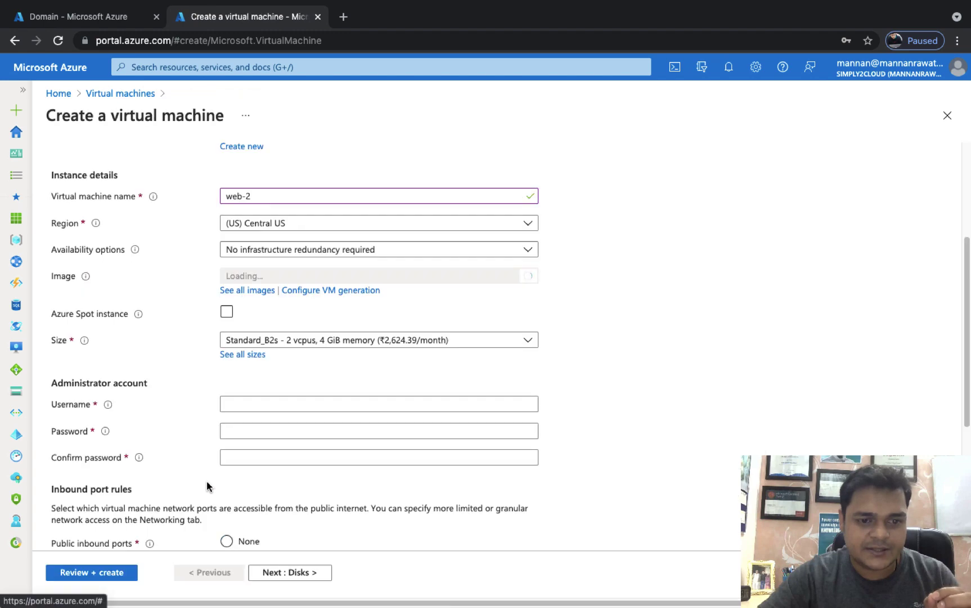
left_click(258, 288)
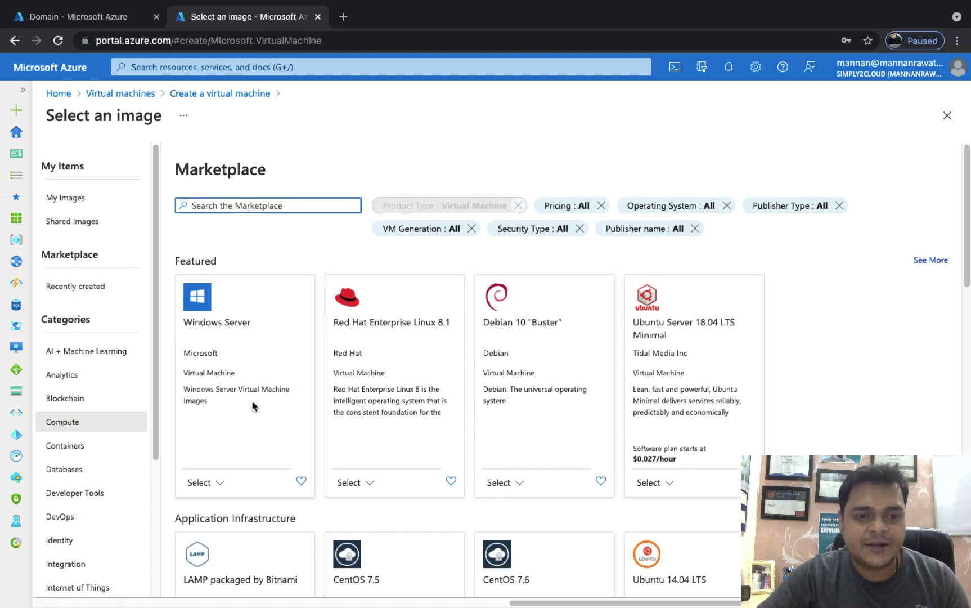
left_click(212, 483)
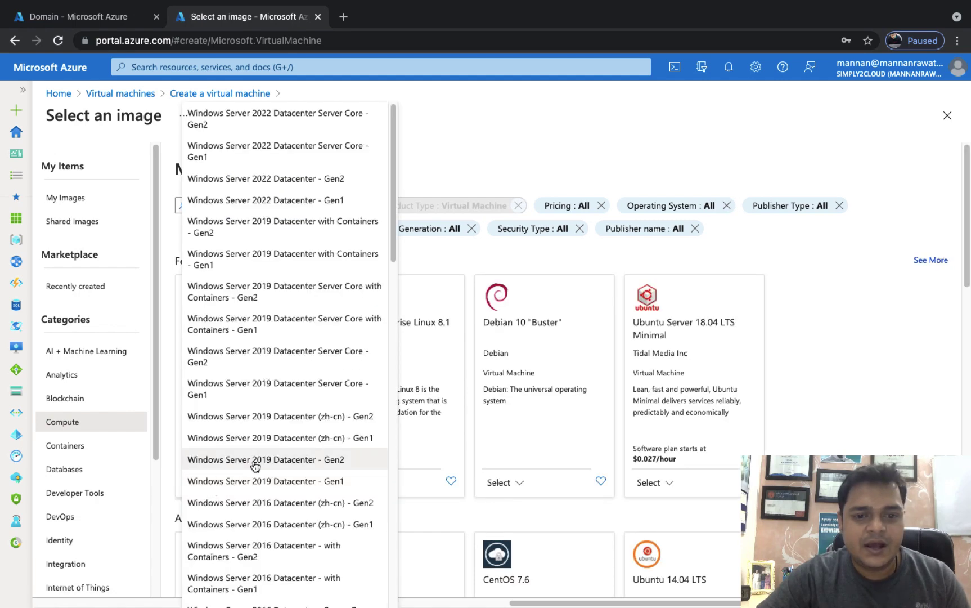
scroll(255, 464, "down", 5)
scroll(254, 466, "down", 10)
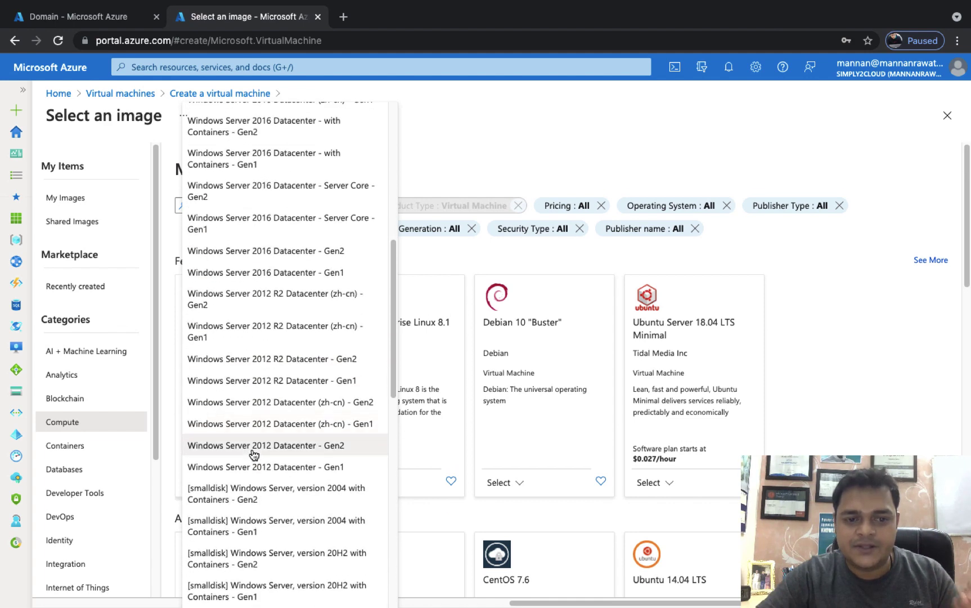
scroll(254, 455, "up", 3)
scroll(253, 453, "down", 4)
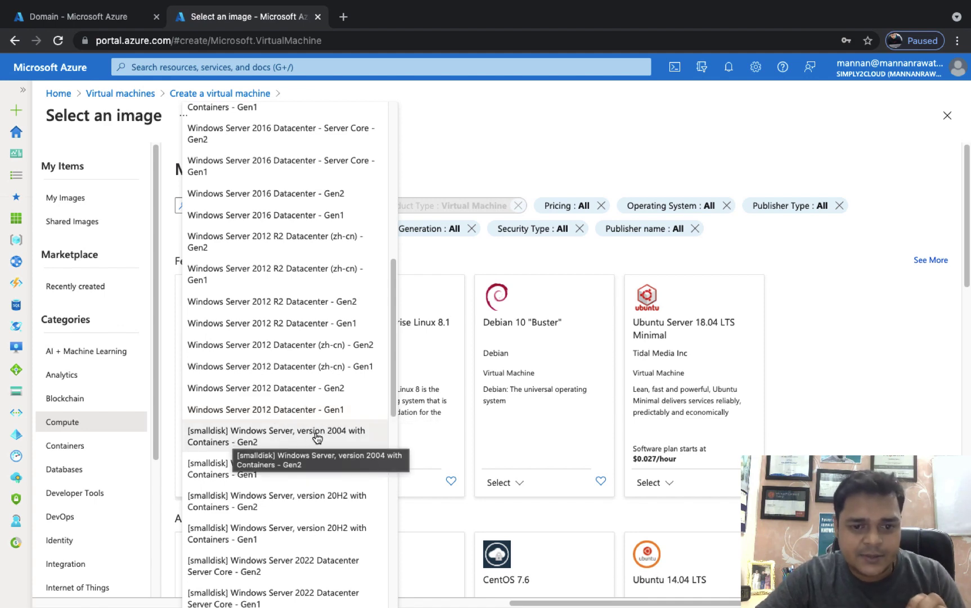
scroll(324, 440, "down", 7)
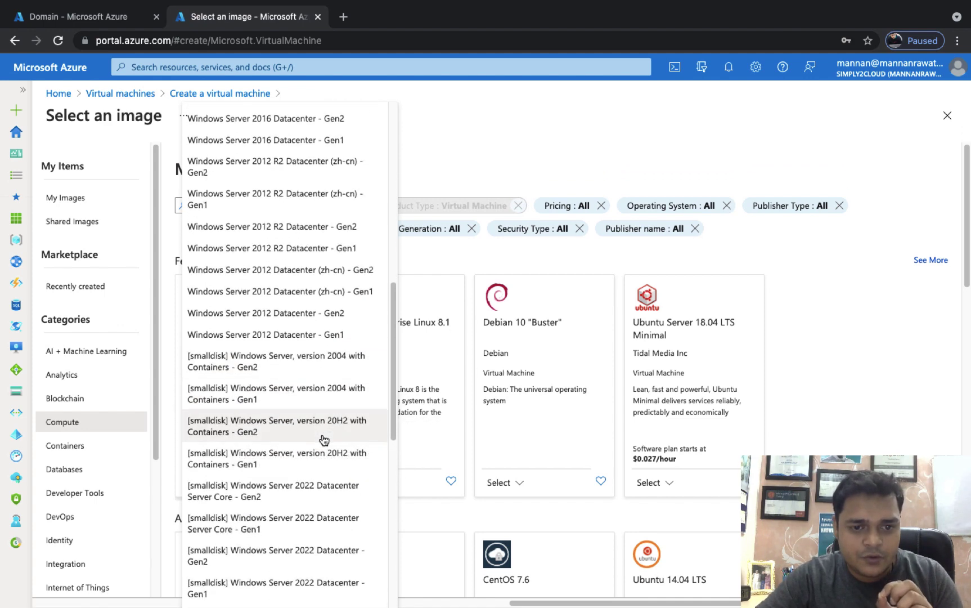
scroll(304, 355, "down", 3)
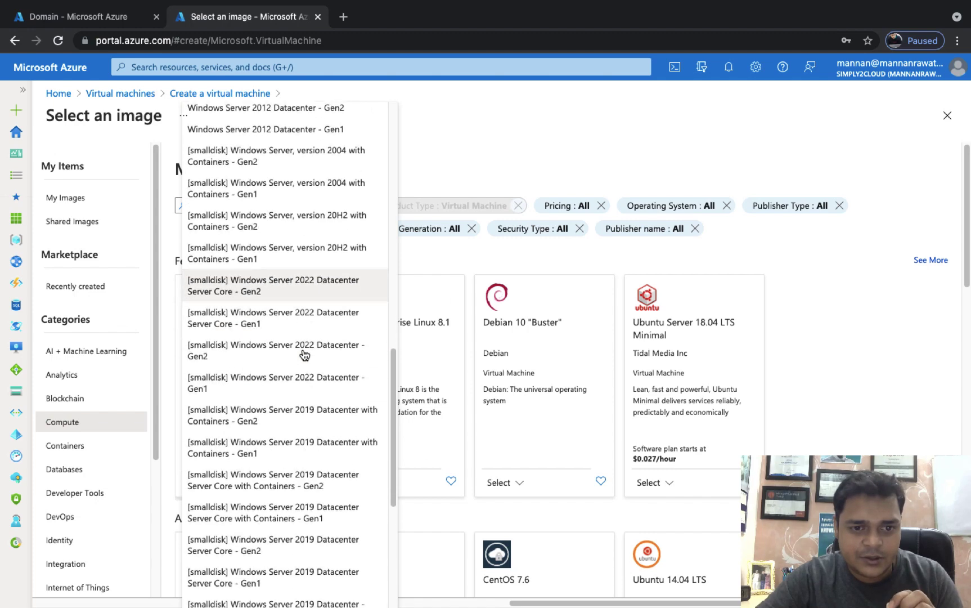
scroll(295, 338, "down", 3)
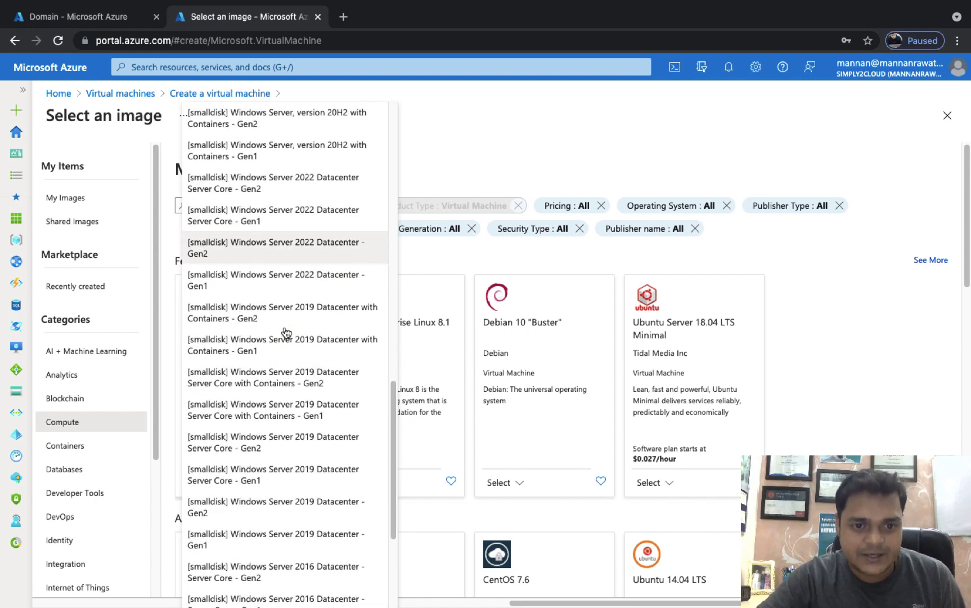
scroll(291, 314, "down", 3)
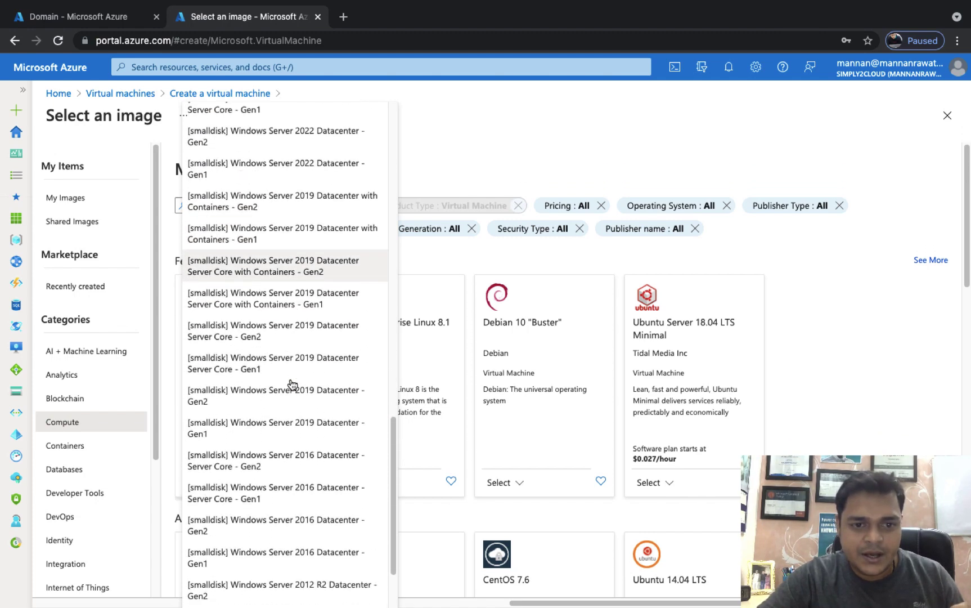
scroll(214, 366, "up", 5)
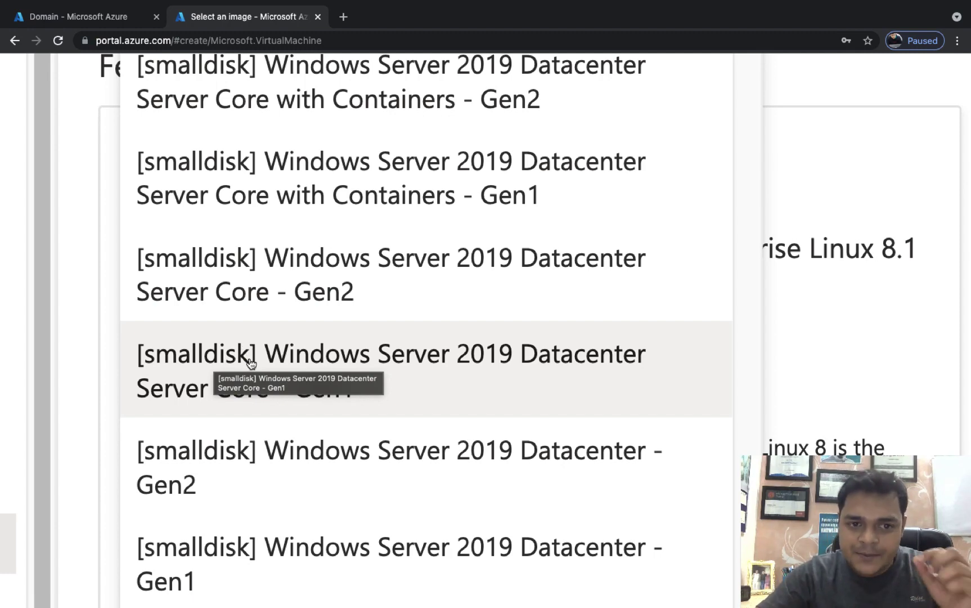
scroll(300, 419, "down", 5)
scroll(300, 419, "down", 3)
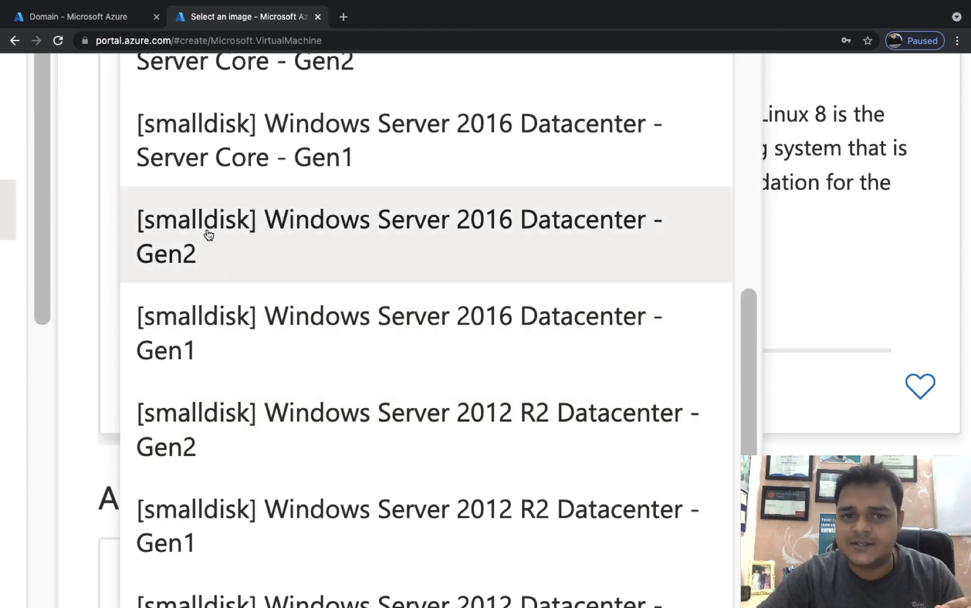
scroll(232, 386, "down", 3)
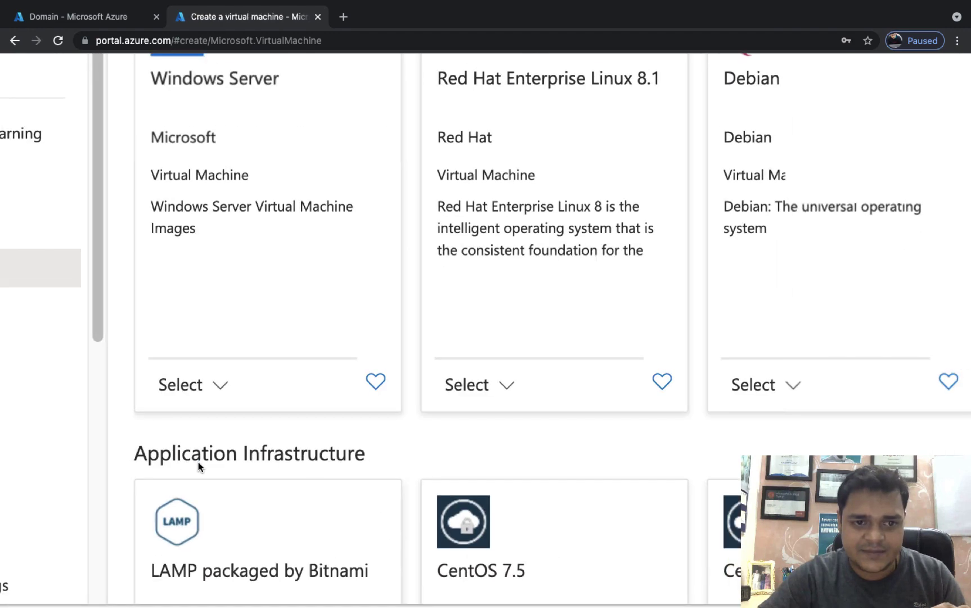
scroll(375, 454, "down", 5)
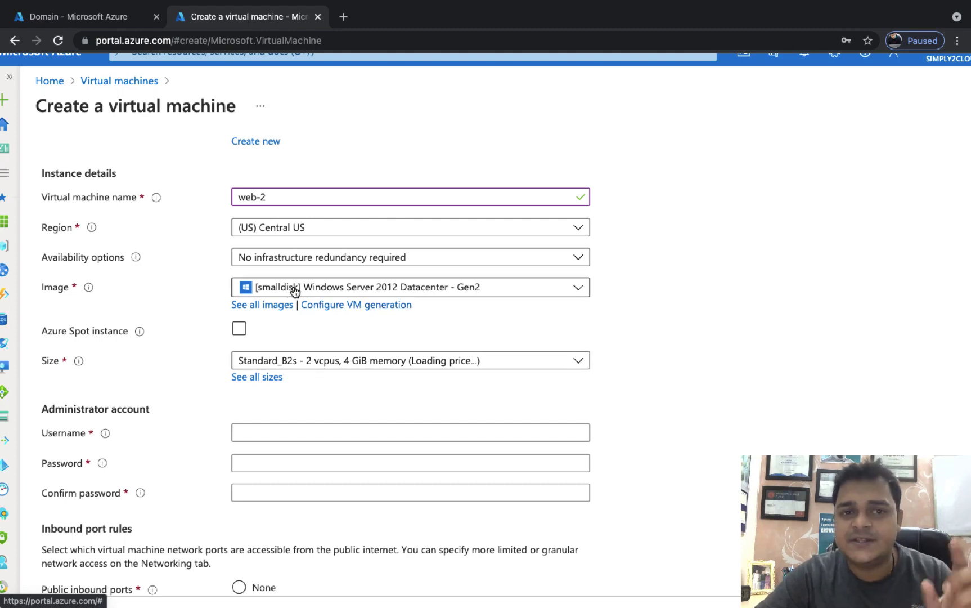
Step: Set administrator username web with a confirmed password, then proceed to the Disks tab
left_click(264, 439)
left_click(248, 461)
left_click(457, 463)
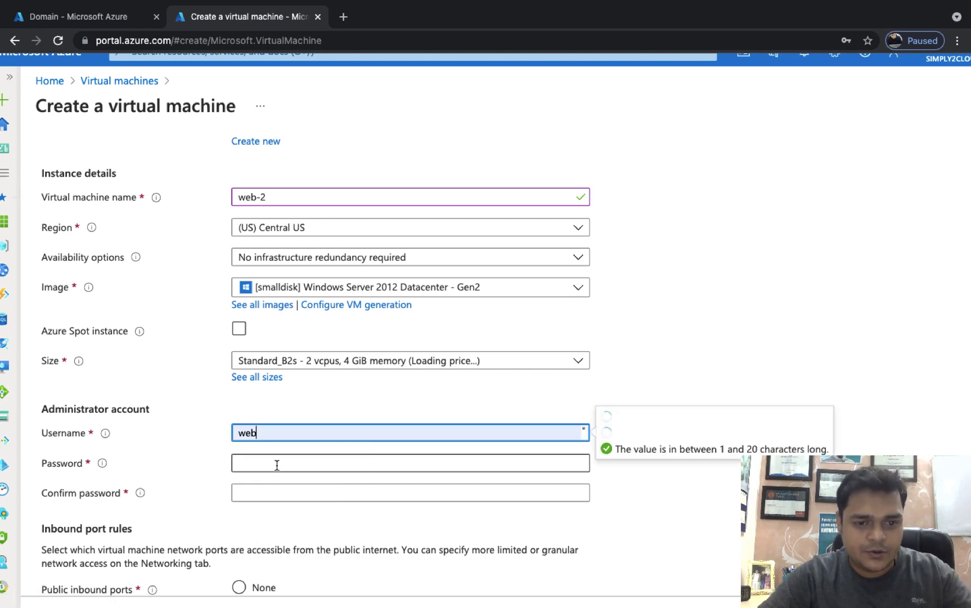
type("Password1")
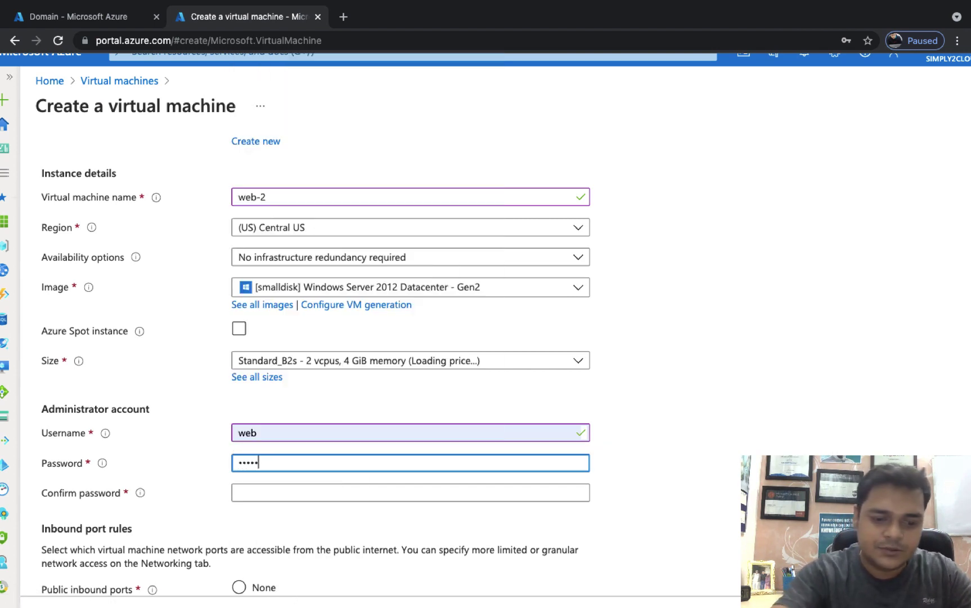
type("23!")
key("Tab")
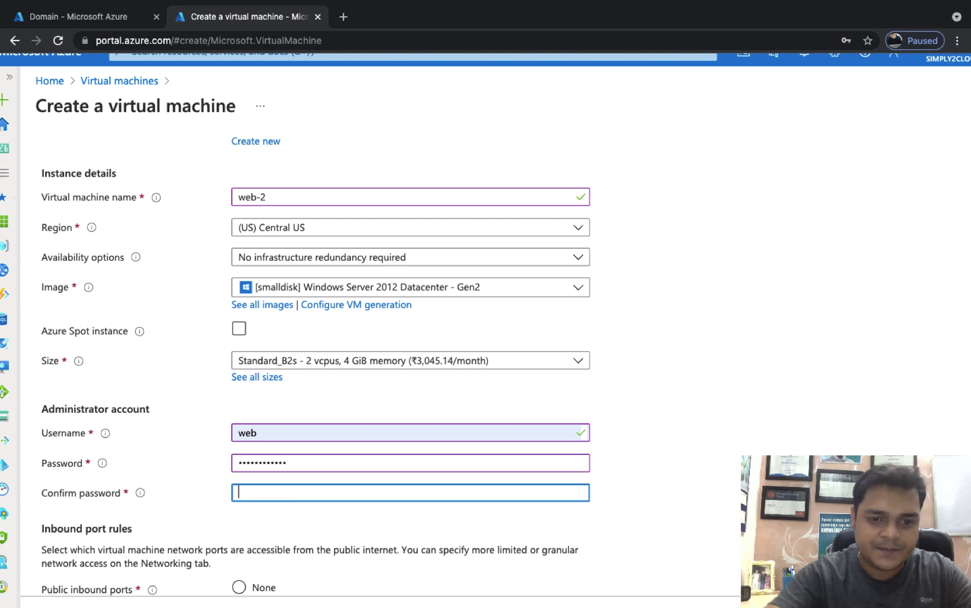
type("Passw")
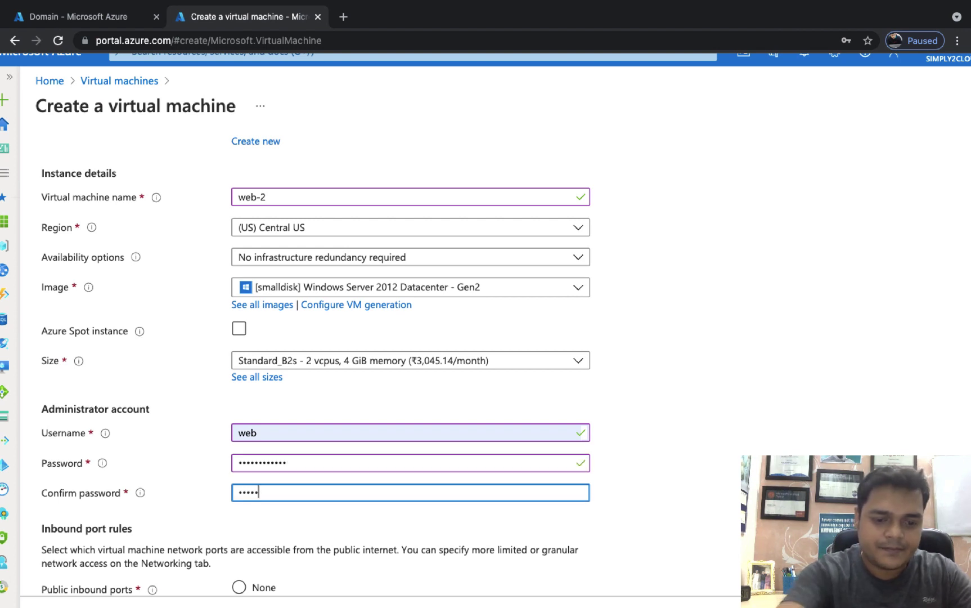
type("ord123!")
scroll(321, 350, "down", 6)
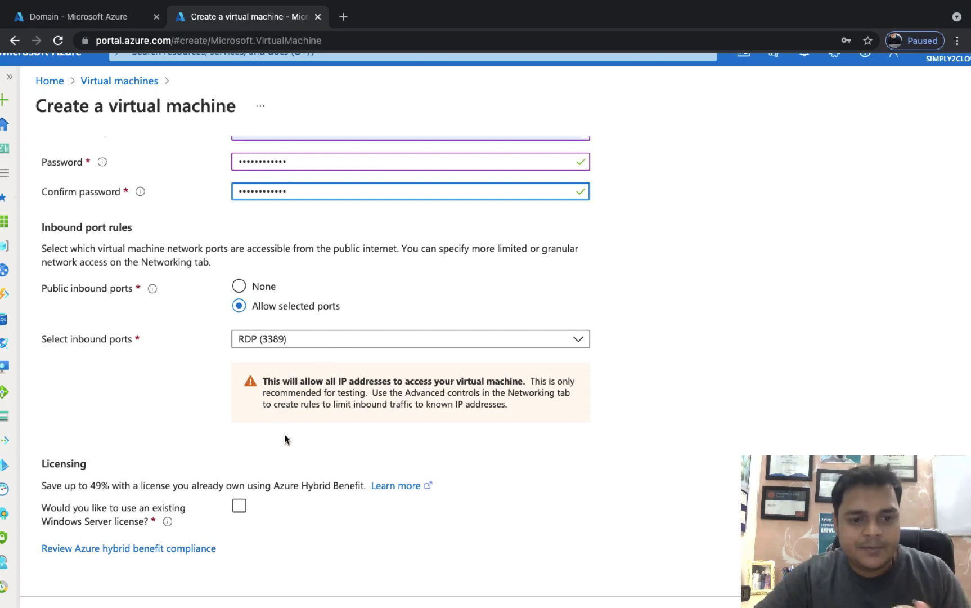
scroll(285, 434, "down", 2)
left_click(291, 568)
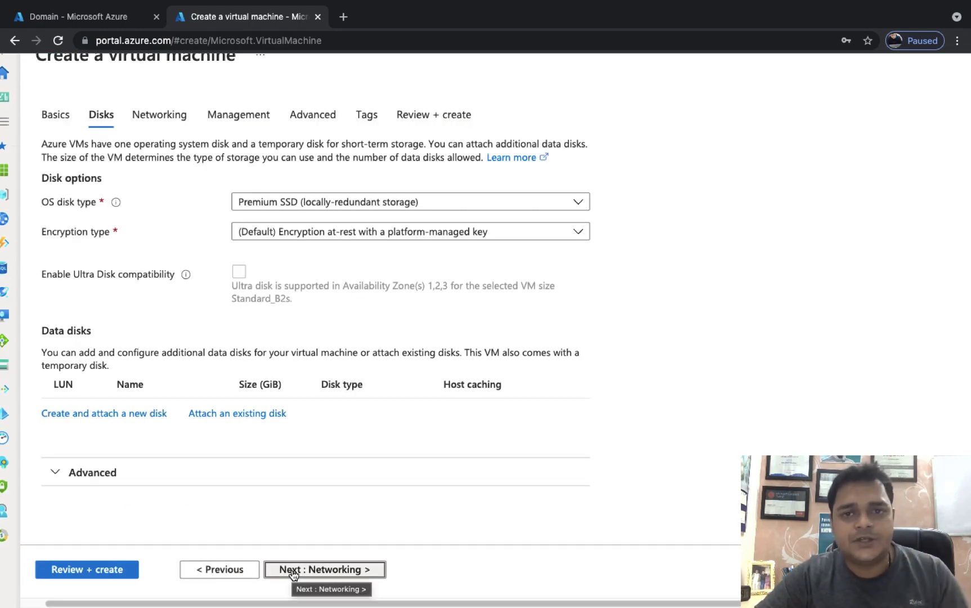
Step: After checking the lesson notes, leave the OS disk on Premium SSD and advance to Networking
key("ctrl+Left")
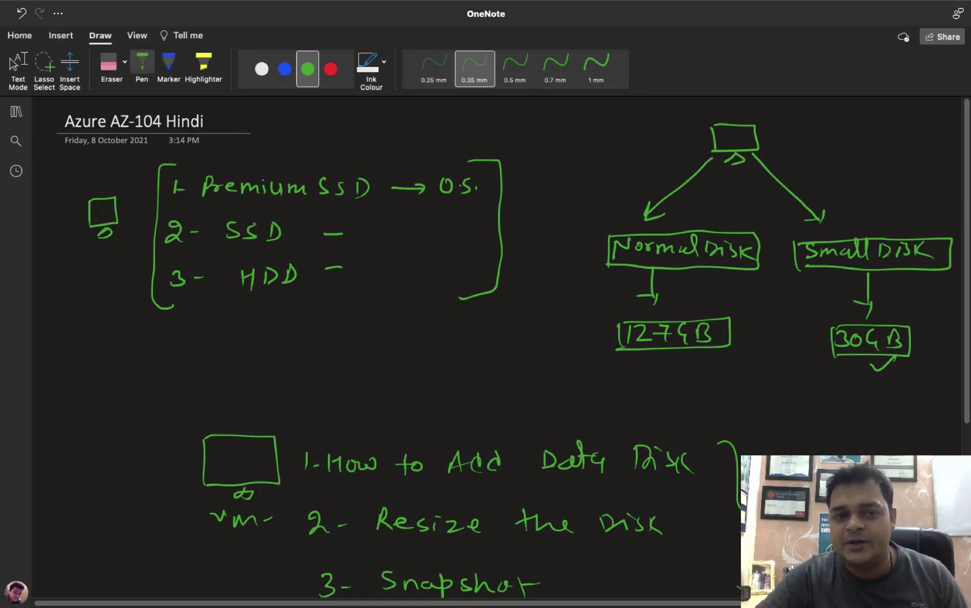
key("ctrl+Left")
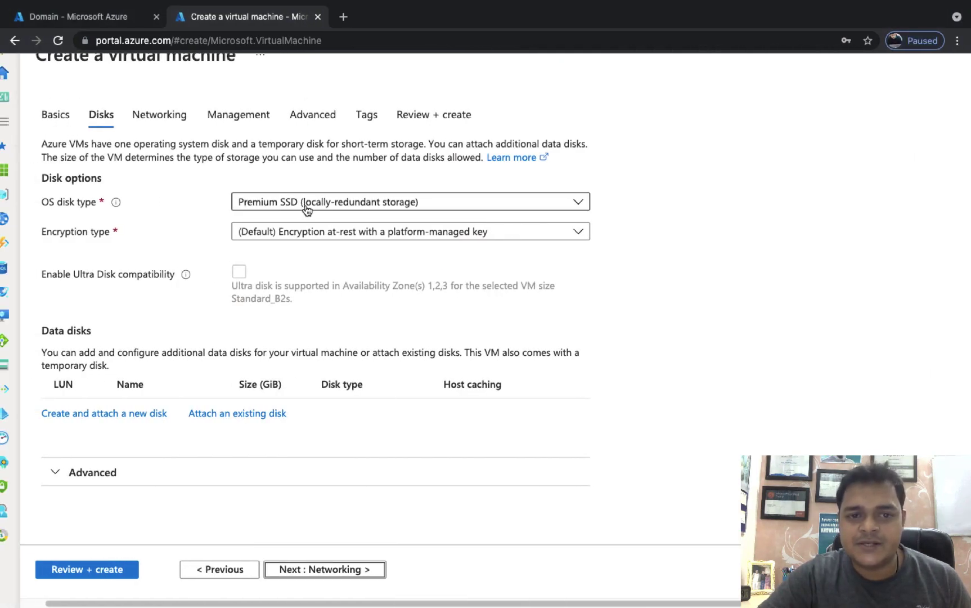
left_click(306, 210)
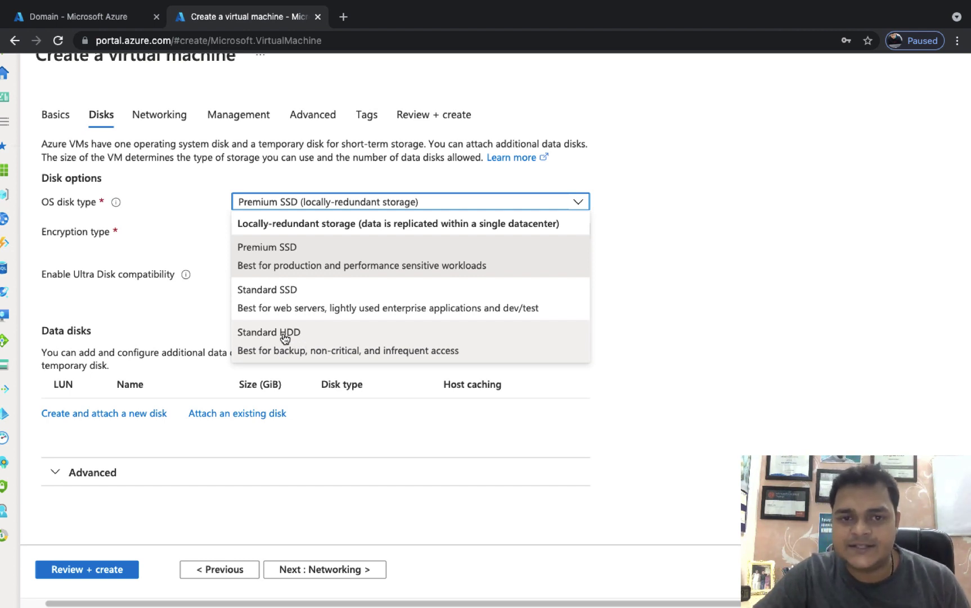
left_click(323, 201)
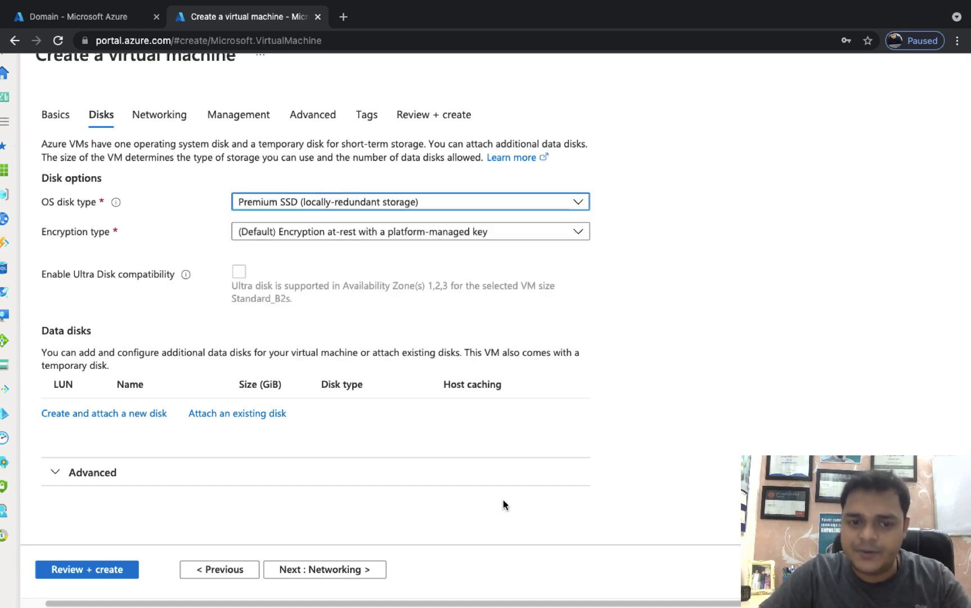
left_click(334, 570)
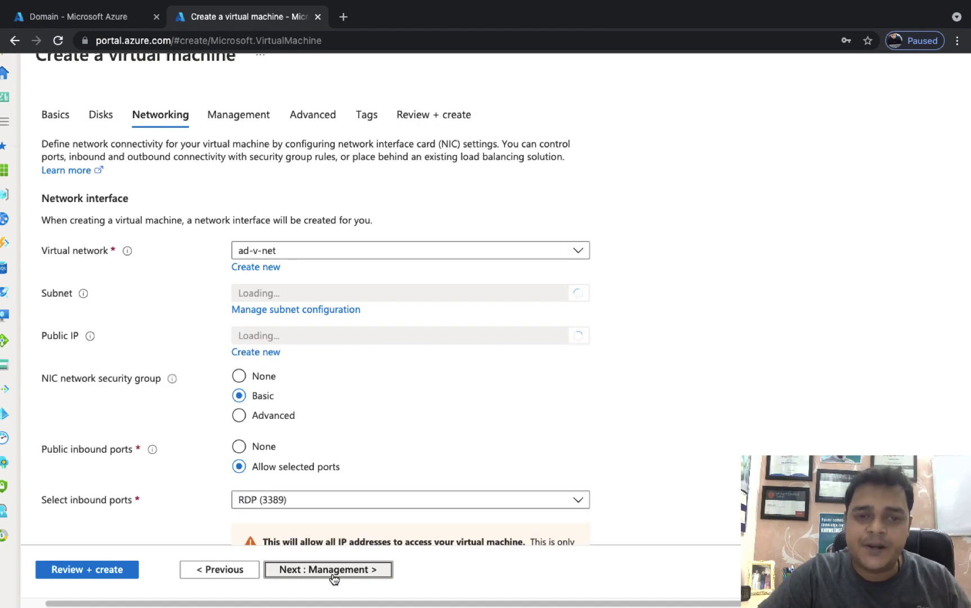
Step: Skip past Management, Advanced and Tags to Review + create, then create the web-2 VM
left_click(335, 570)
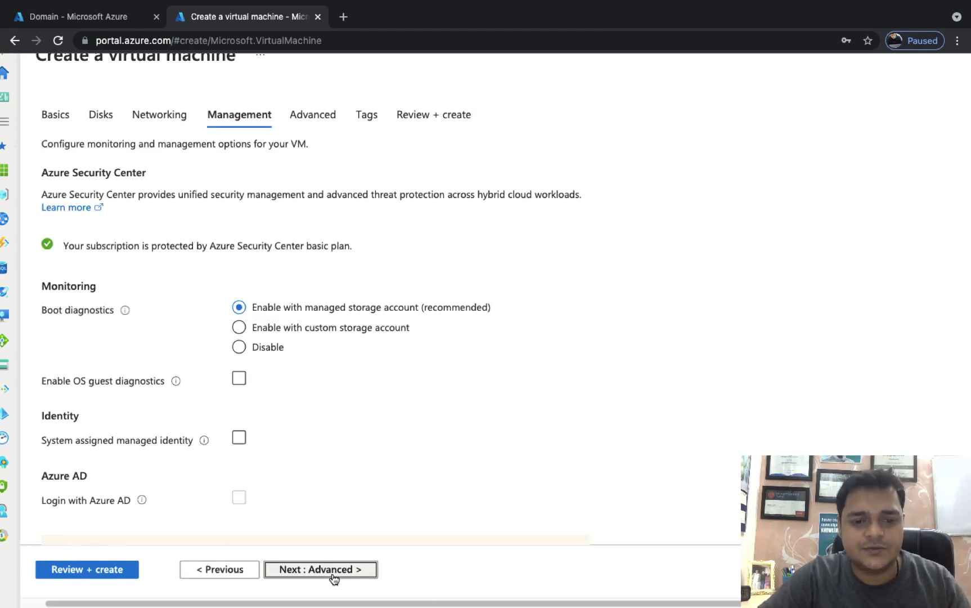
left_click(333, 570)
left_click(334, 570)
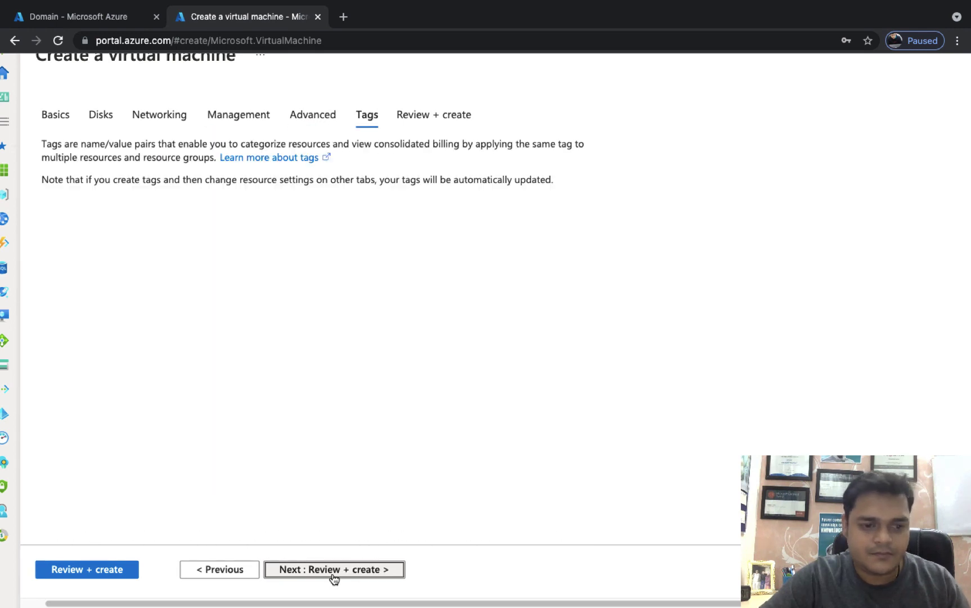
left_click(317, 570)
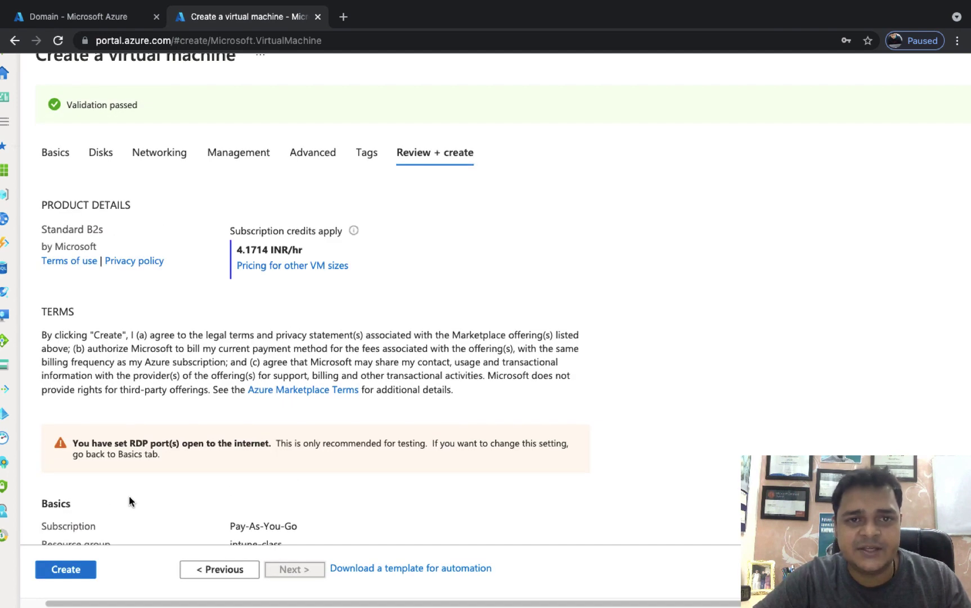
left_click(72, 567)
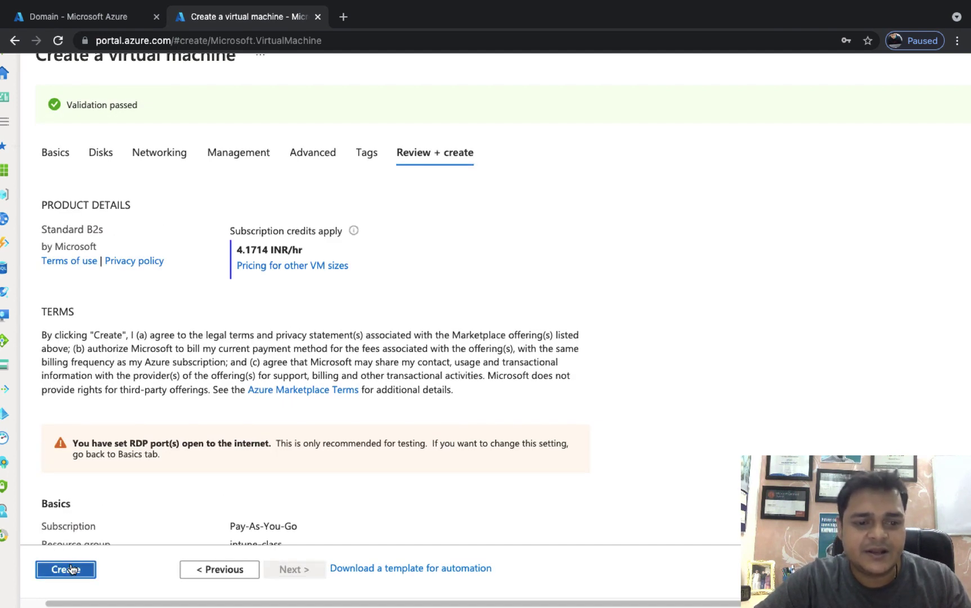
Step: Copy the Domain VM's public IP 104.43.240.149 and bring up the Remote Desktop app
left_click(79, 18)
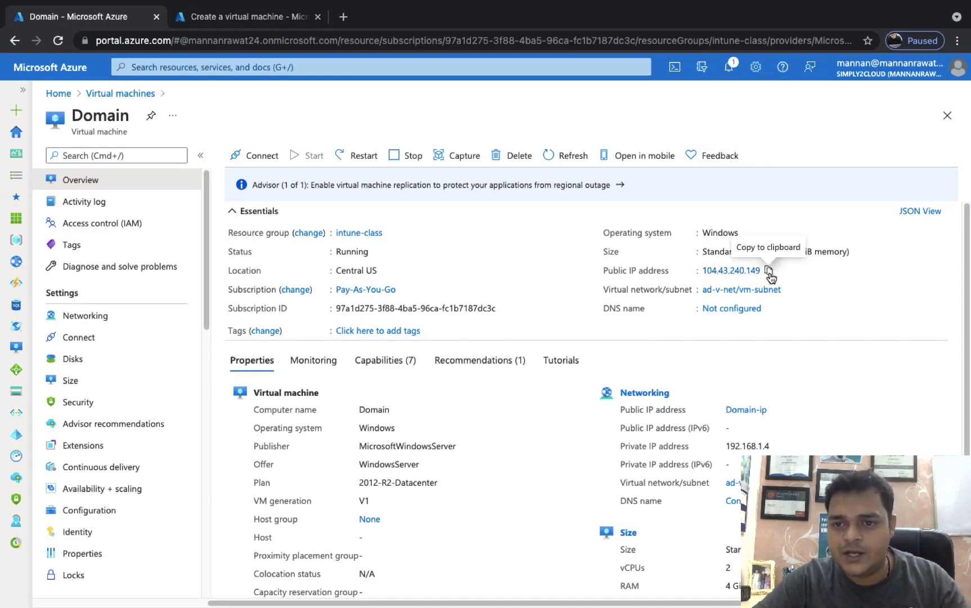
left_click(767, 271)
key("ctrl+Right")
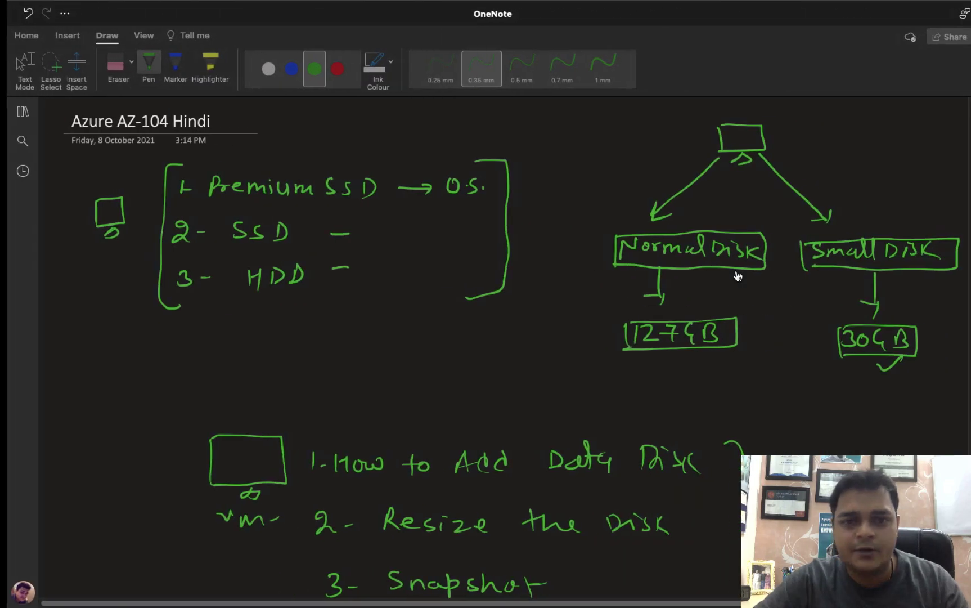
key("ctrl+Left")
key("ctrl+Left")
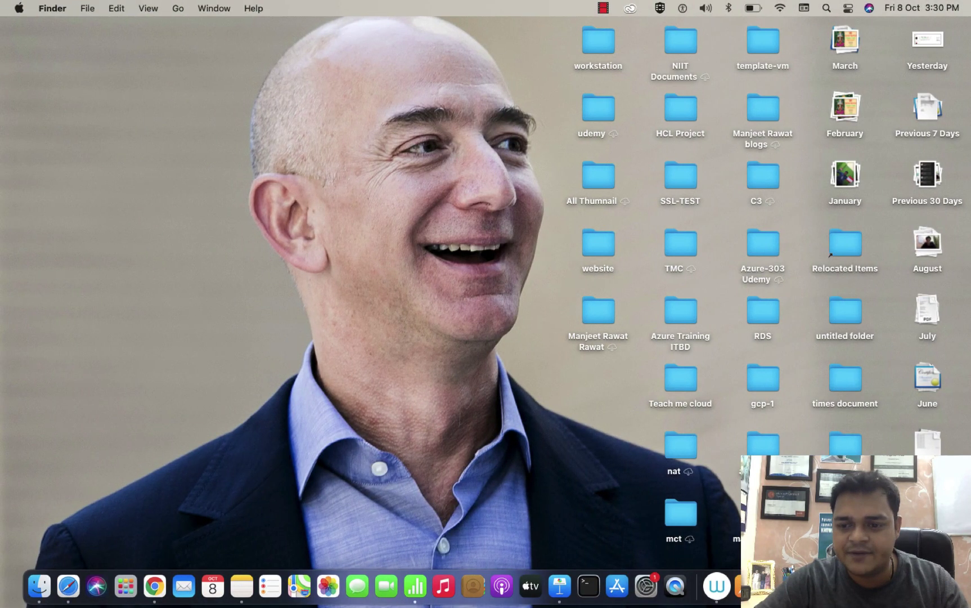
key("ctrl+Down")
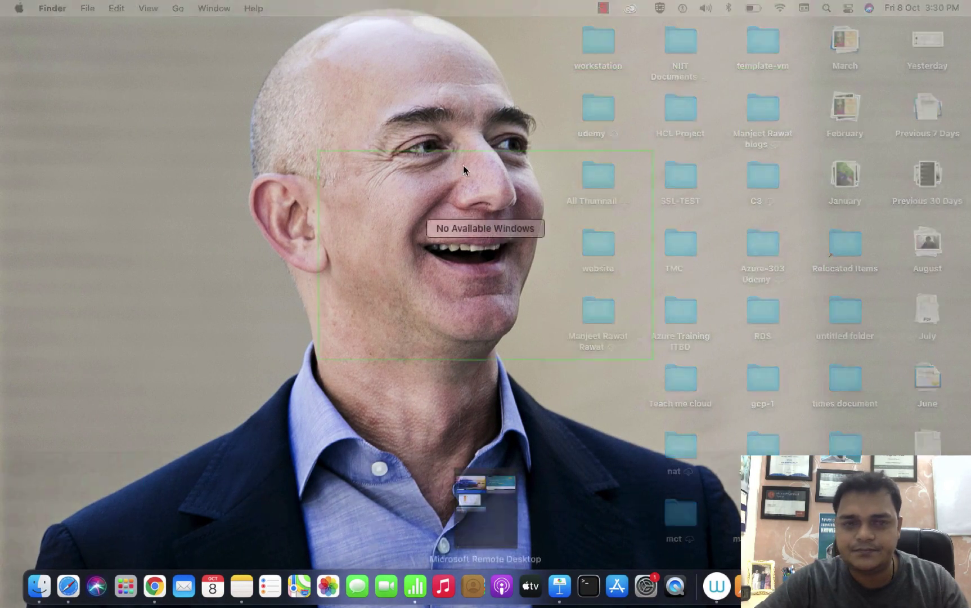
Step: Change the saved PC from 40.83.21.251 to 104.43.240.149 and connect, accepting the certificate warning
left_click(472, 498)
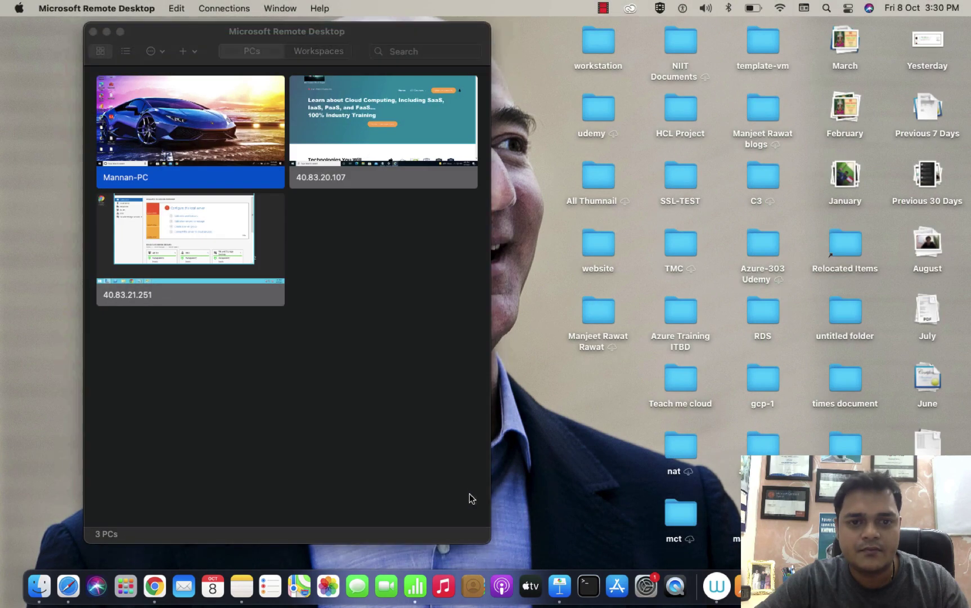
right_click(179, 209)
left_click(205, 239)
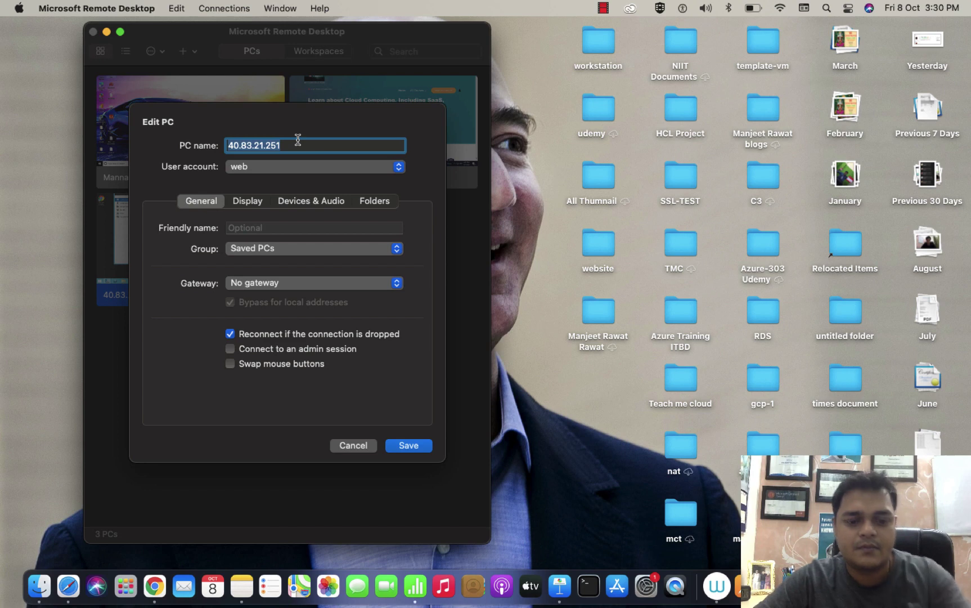
key("super+v")
left_click(409, 445)
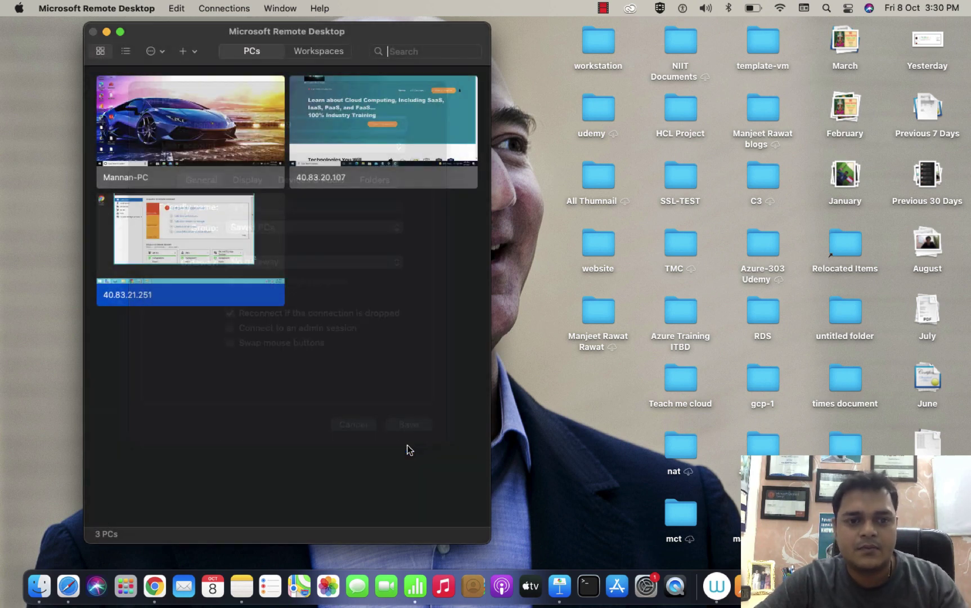
double_click(198, 251)
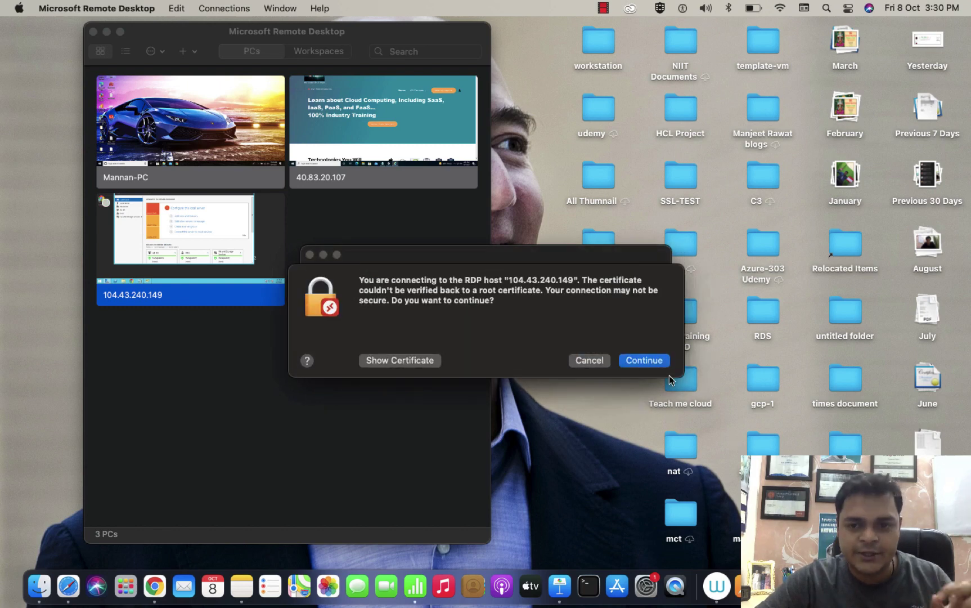
left_click(655, 357)
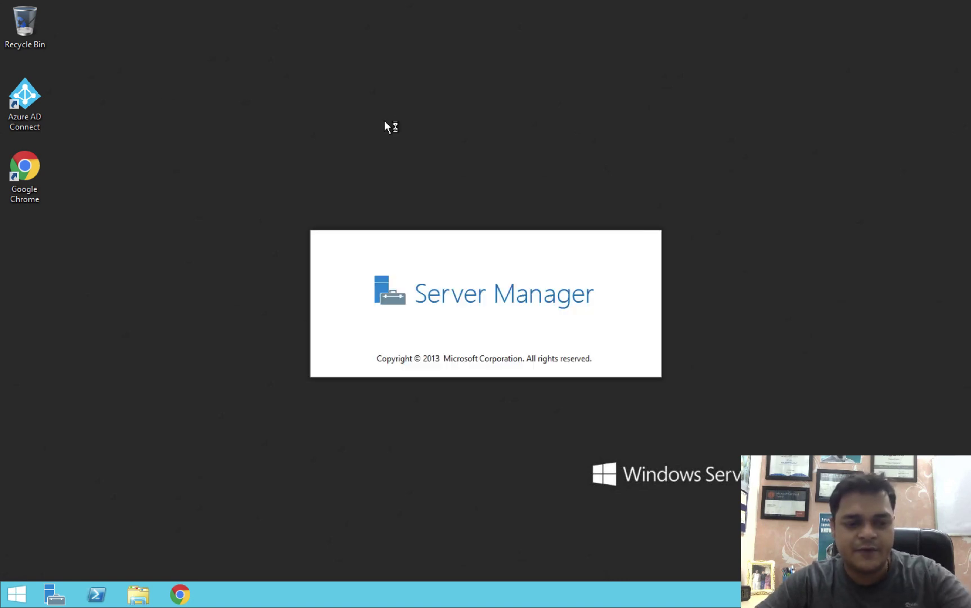
Step: Launch Disk Management via diskmgmt.msc, close Server Manager, and maximize the Disk Management window
key("super+r")
type("disk")
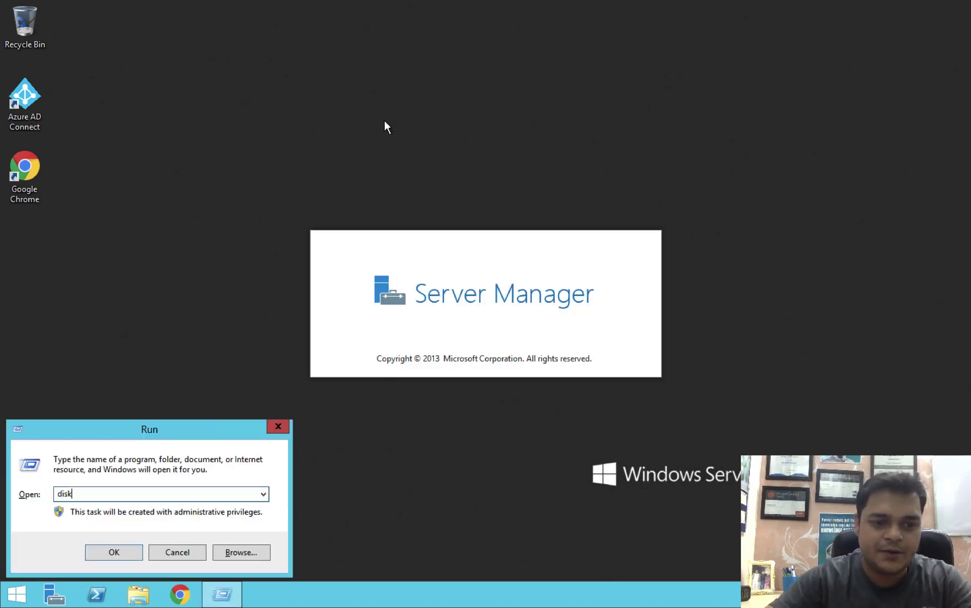
type("mgmt")
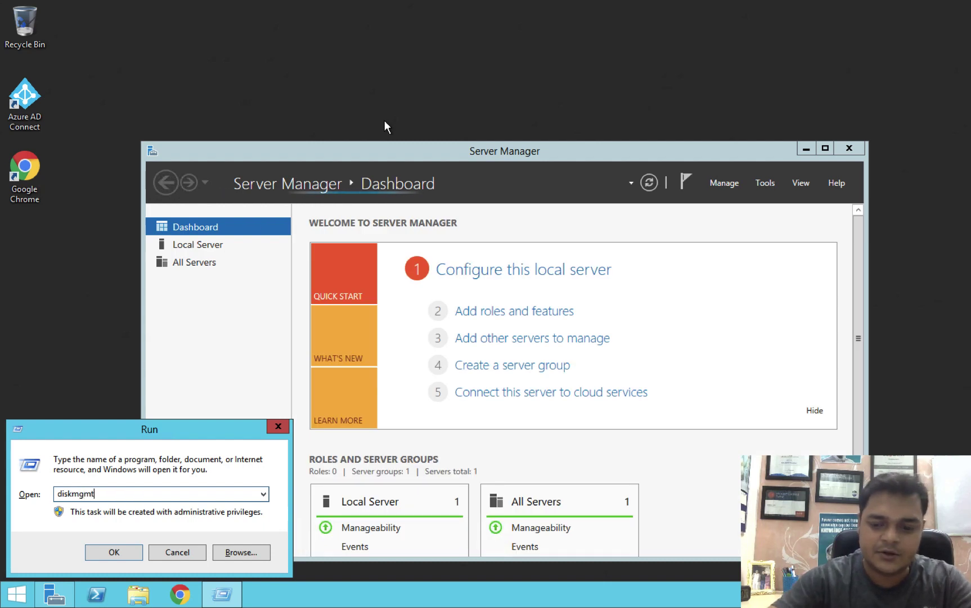
type(".msc")
key("Return")
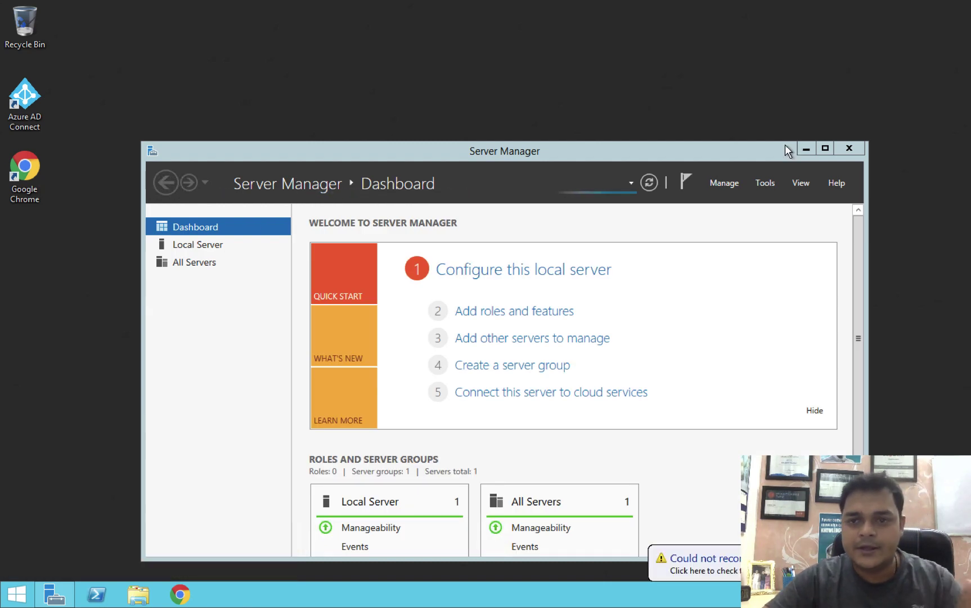
left_click(861, 150)
left_click(849, 148)
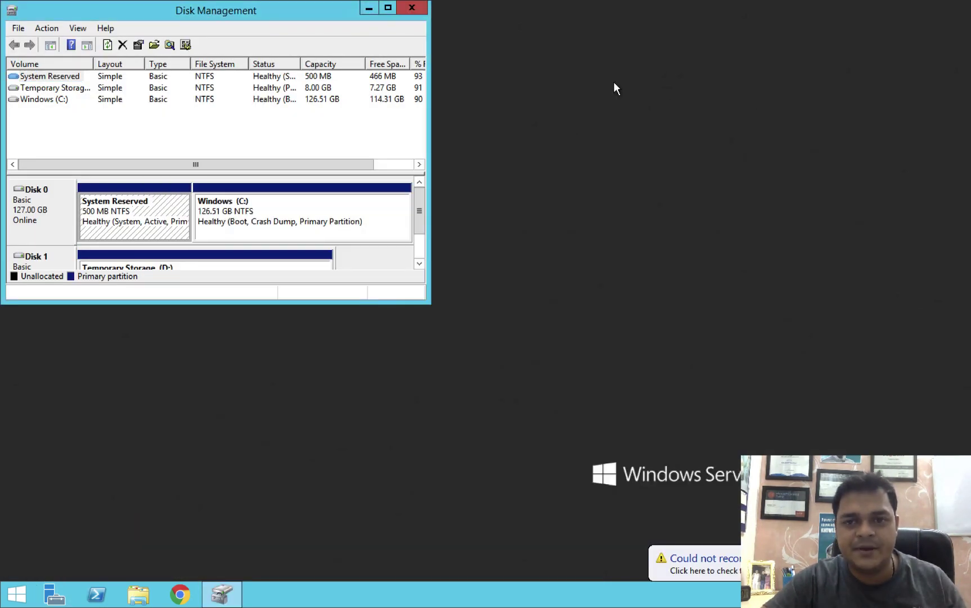
left_click(389, 8)
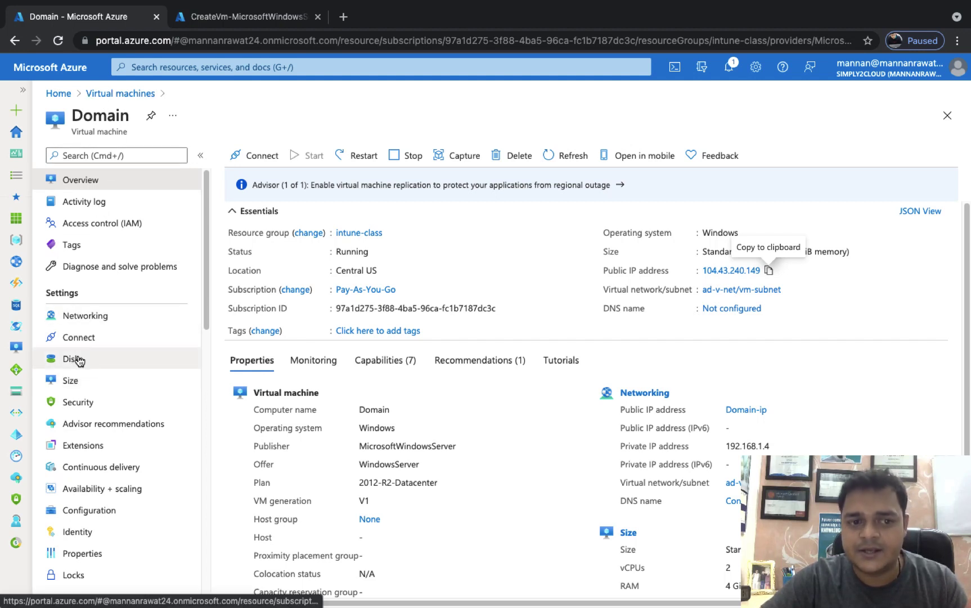
Step: On the Domain VM's Disks page, add a new data disk row at LUN 0
left_click(74, 358)
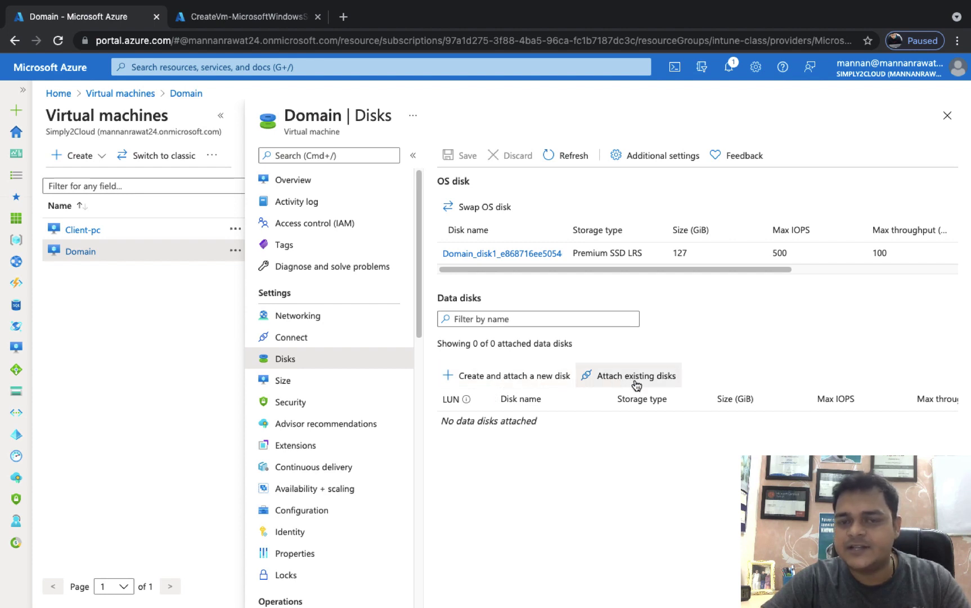
left_click(522, 378)
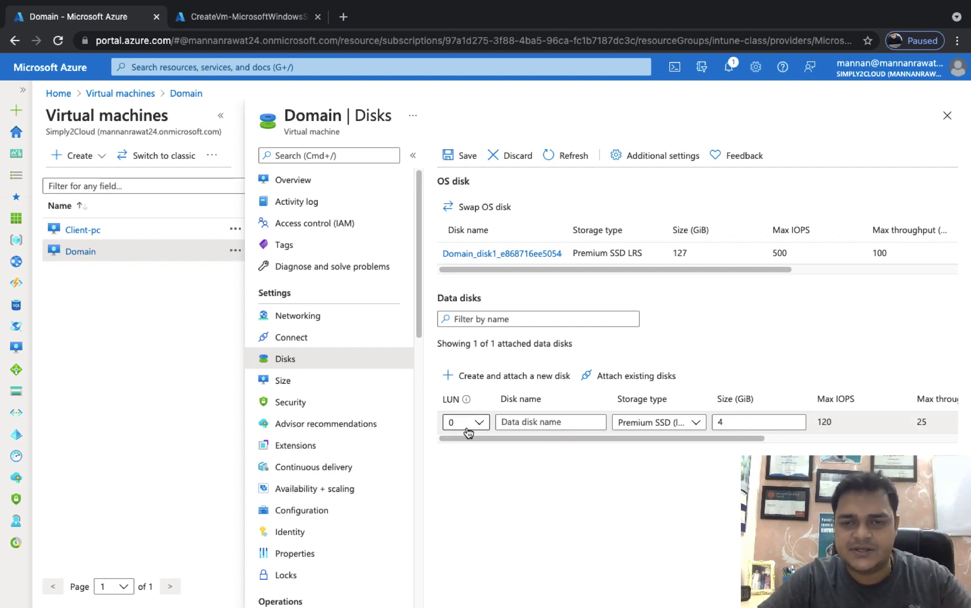
Step: Name the new disk data-disk and, after trying other types, set its storage to Standard SSD
left_click(534, 422)
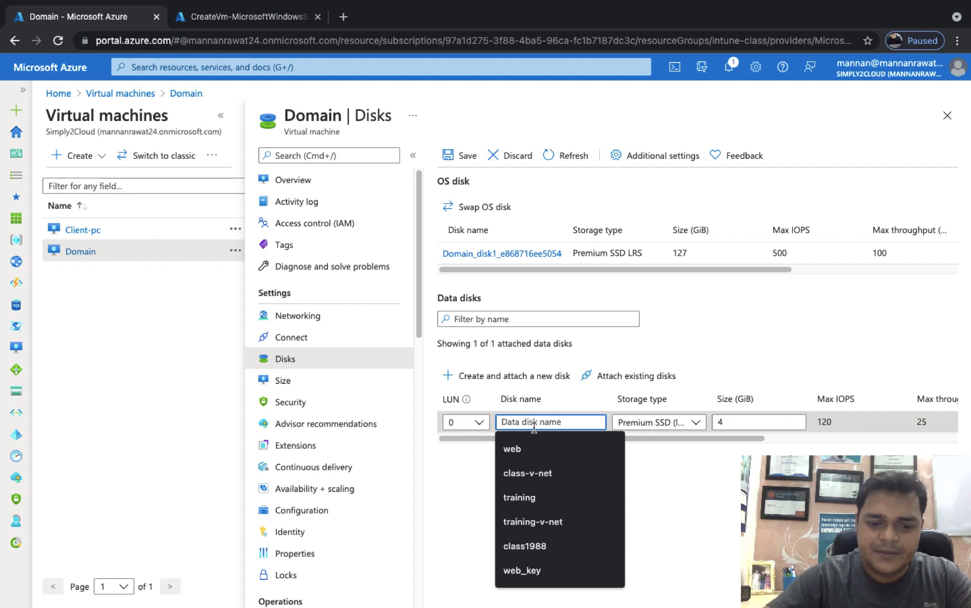
type("data-disk")
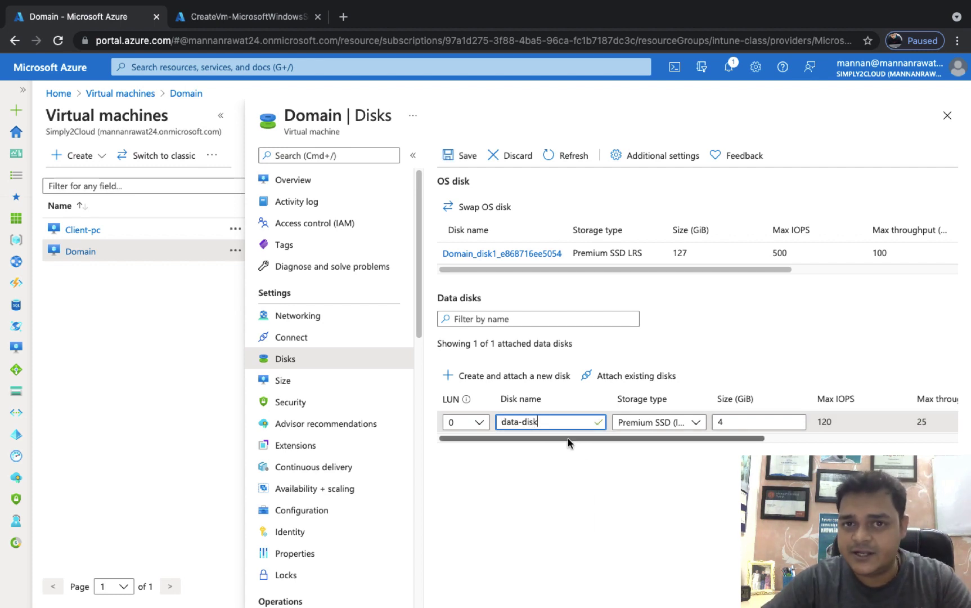
left_click(687, 426)
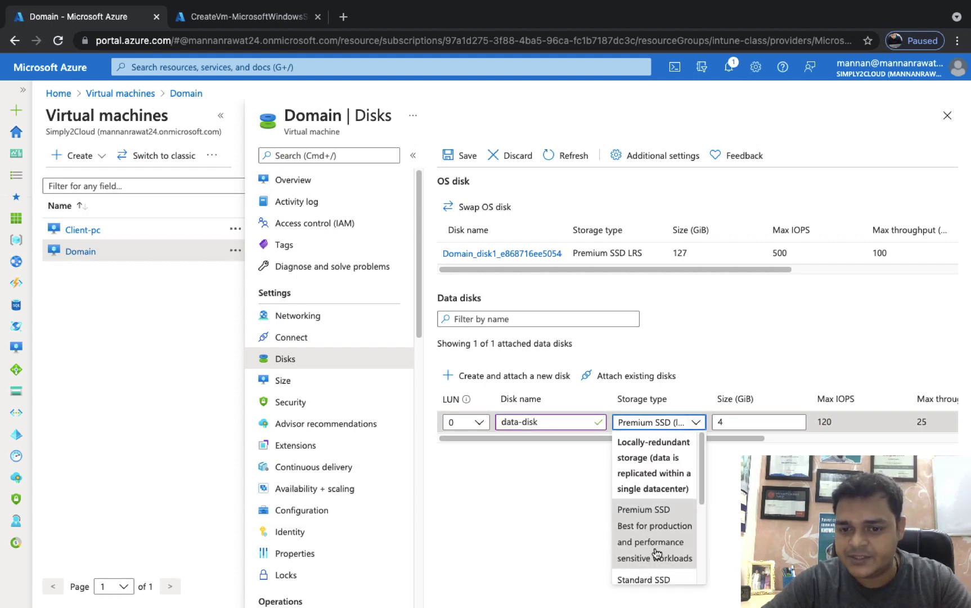
scroll(651, 530, "down", 3)
scroll(652, 539, "down", 3)
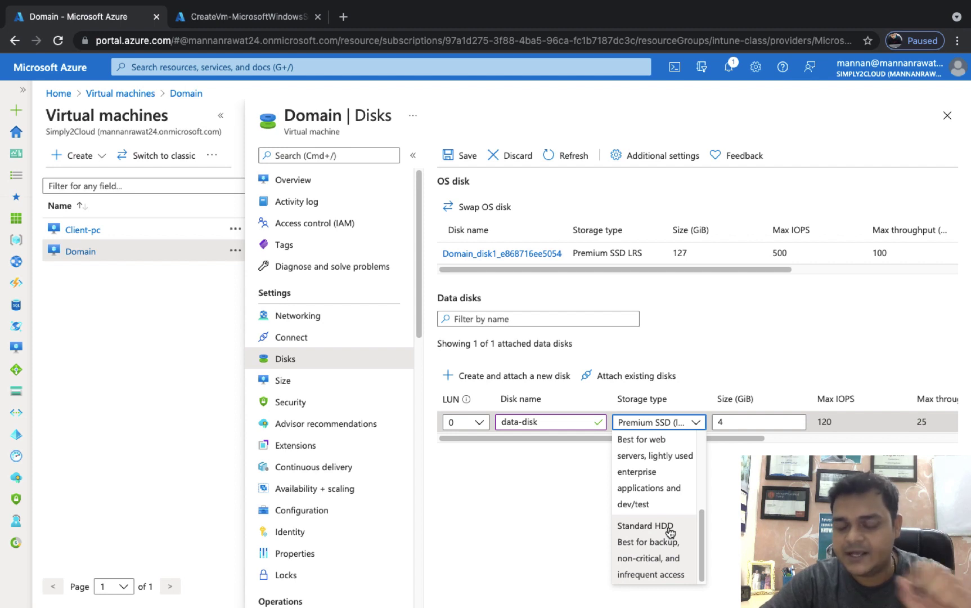
left_click(669, 529)
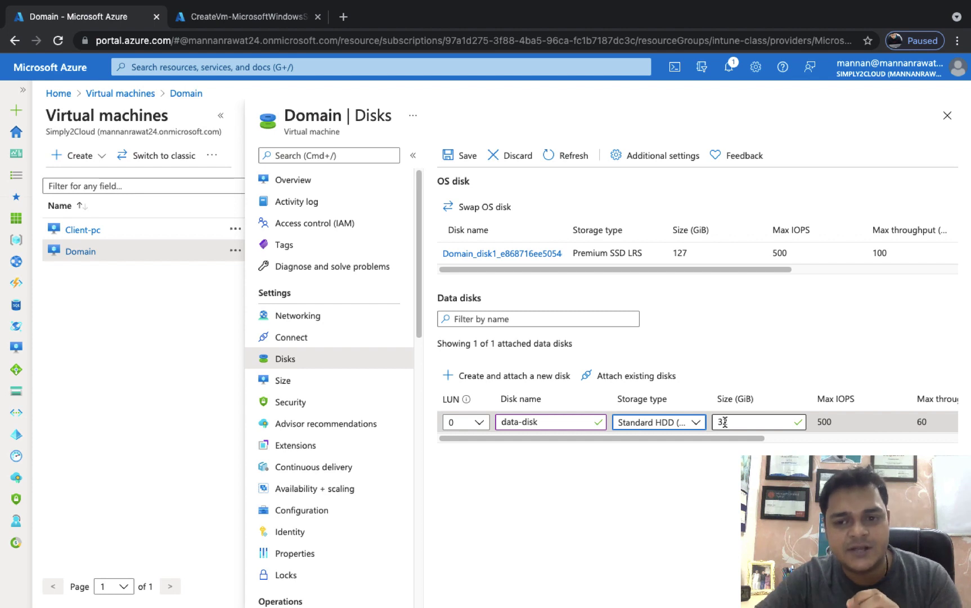
left_click(696, 423)
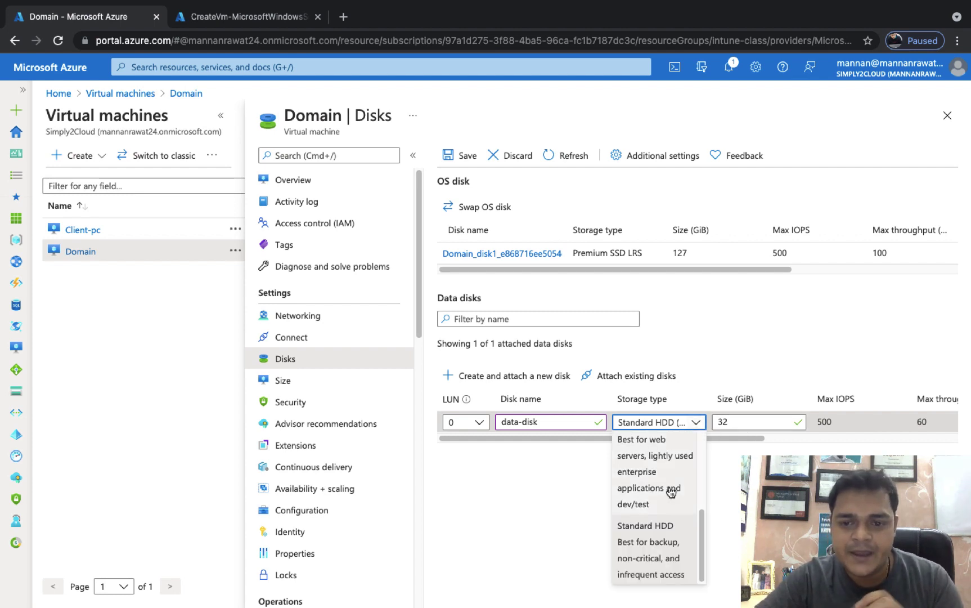
left_click(646, 473)
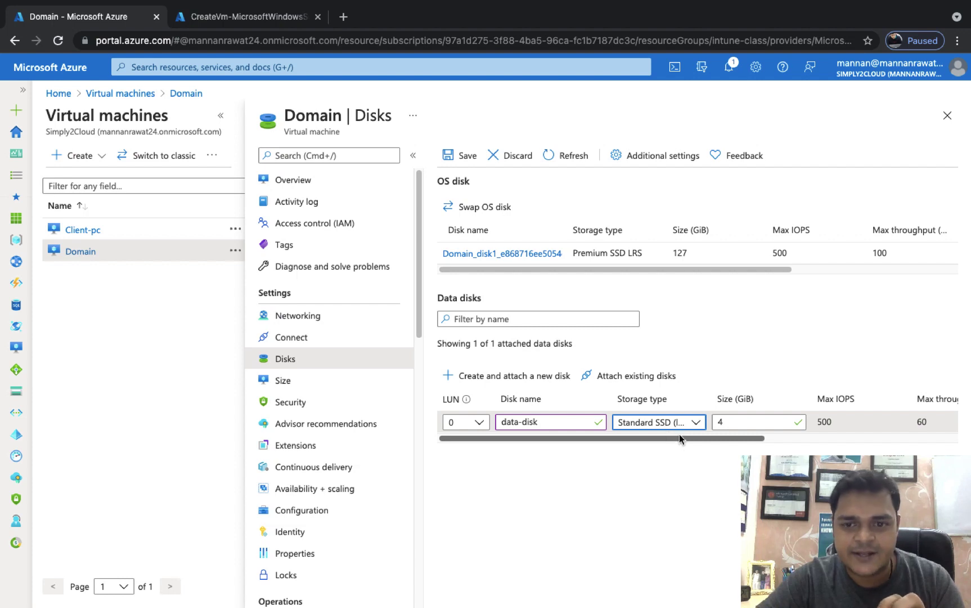
left_click(691, 423)
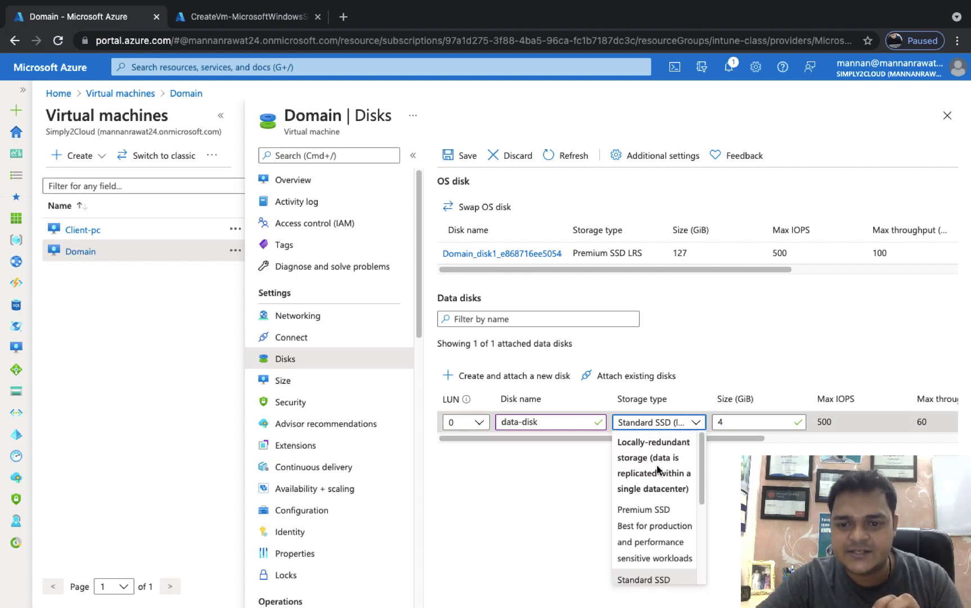
left_click(661, 508)
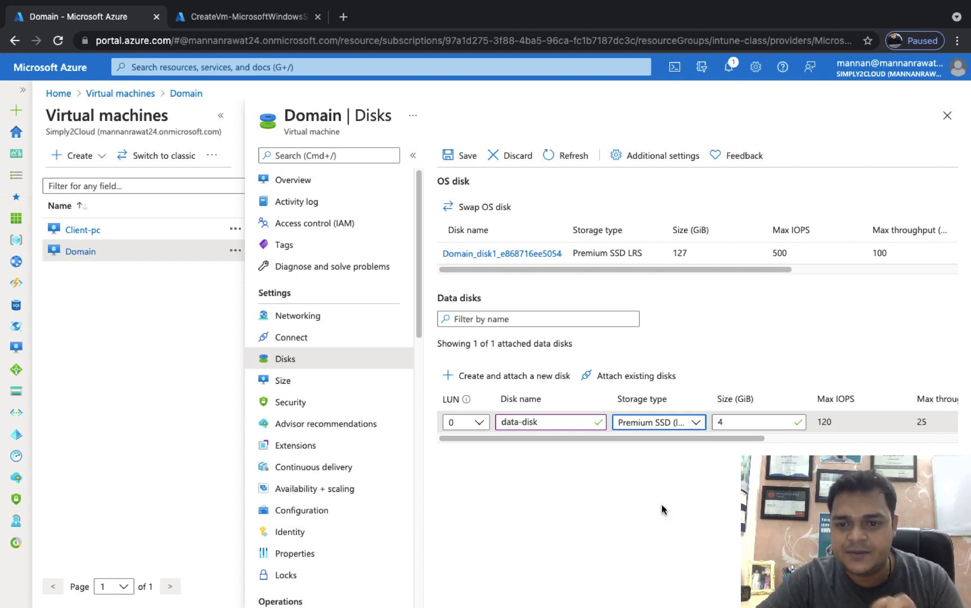
left_click(692, 423)
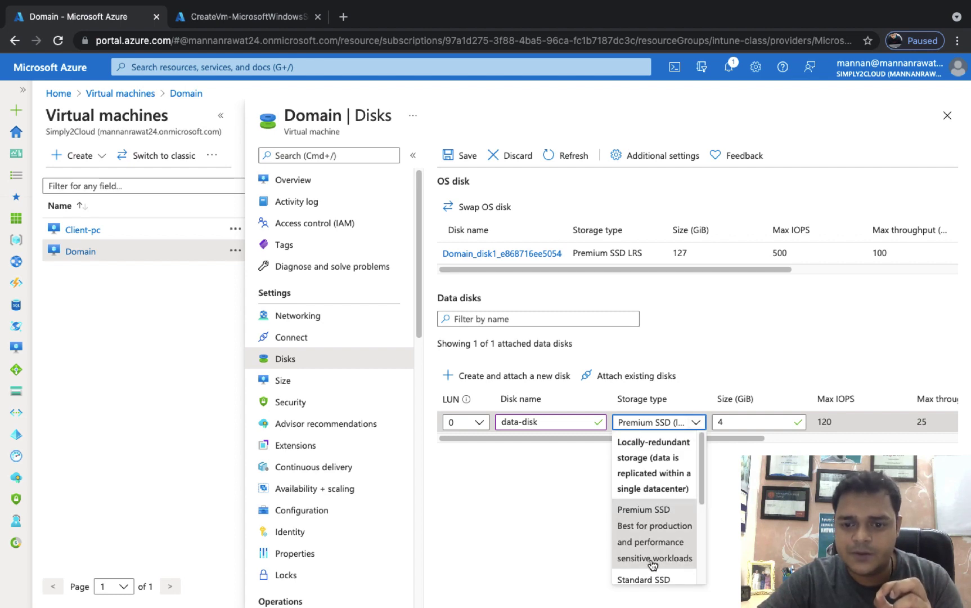
scroll(653, 564, "down", 2)
left_click(653, 537)
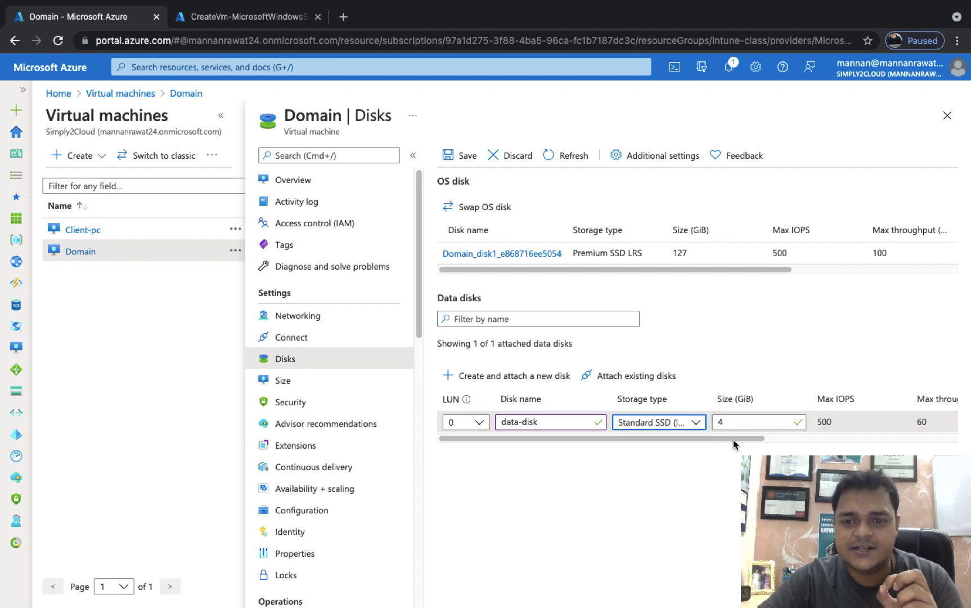
Step: Set the data disk's size to 10 GiB
left_click(734, 421)
key("BackSpace")
type("10")
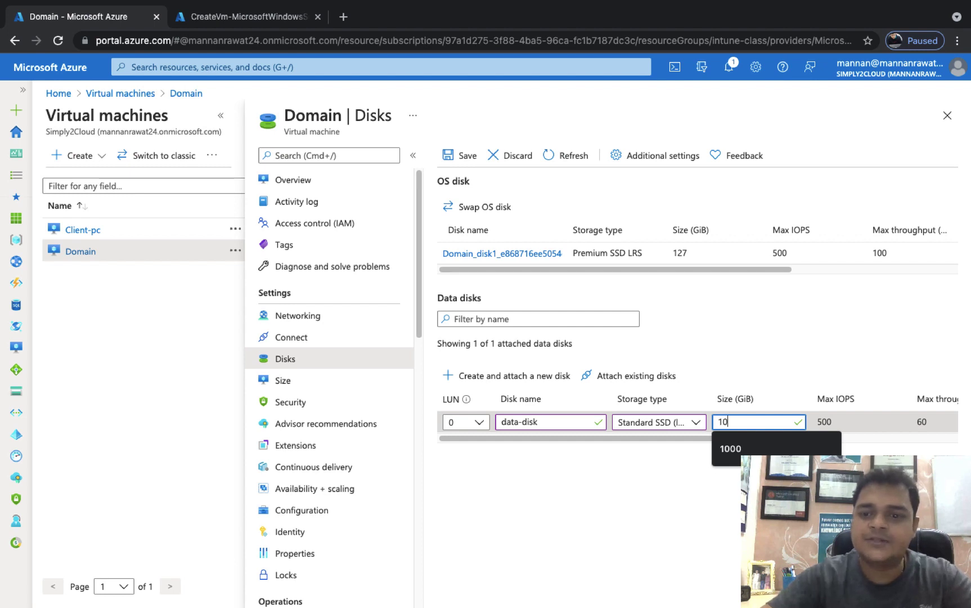
key("Tab")
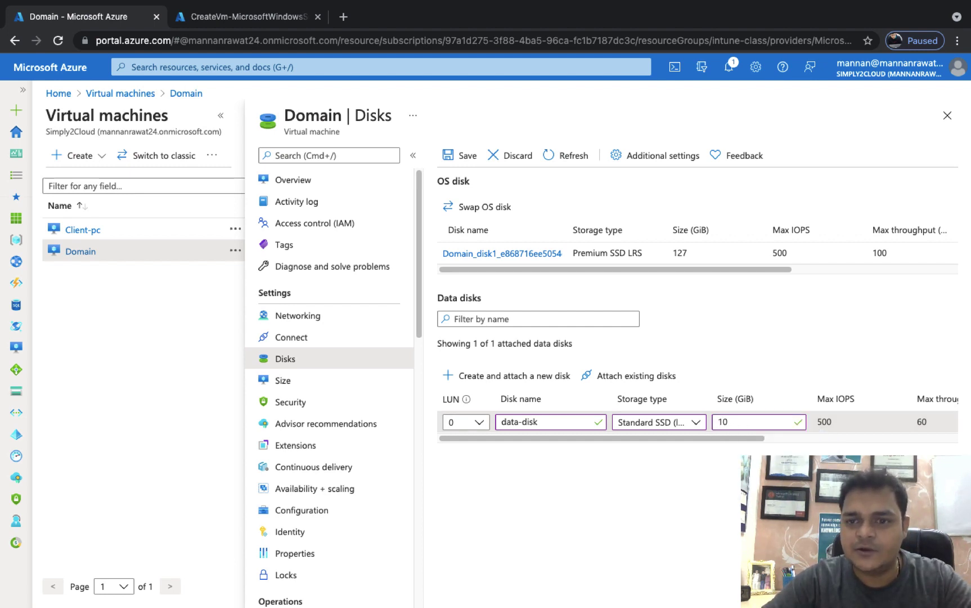
scroll(794, 423, "right", 5)
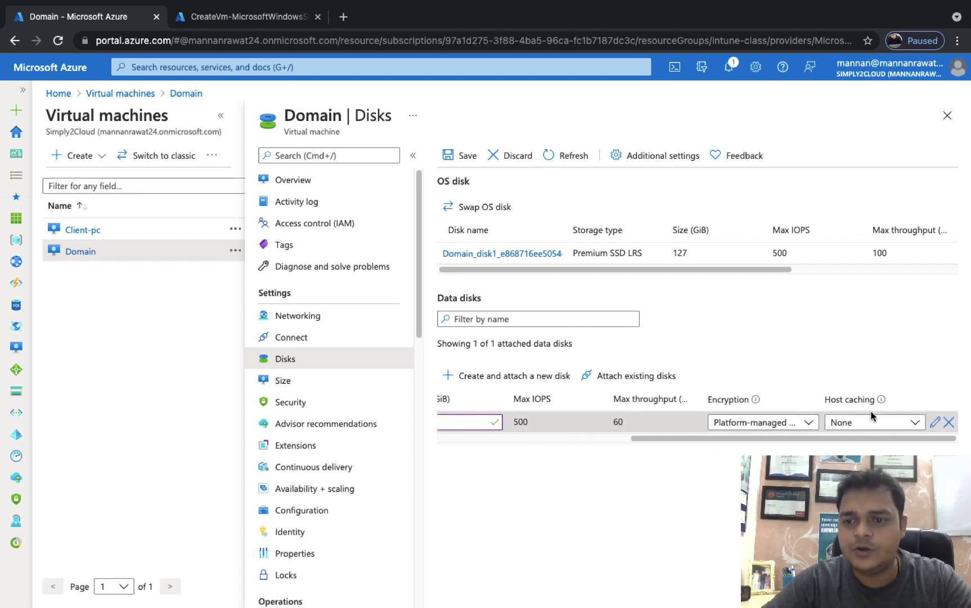
Step: Save the Disks blade so the 10 GiB data-disk is created and attached
left_click(461, 156)
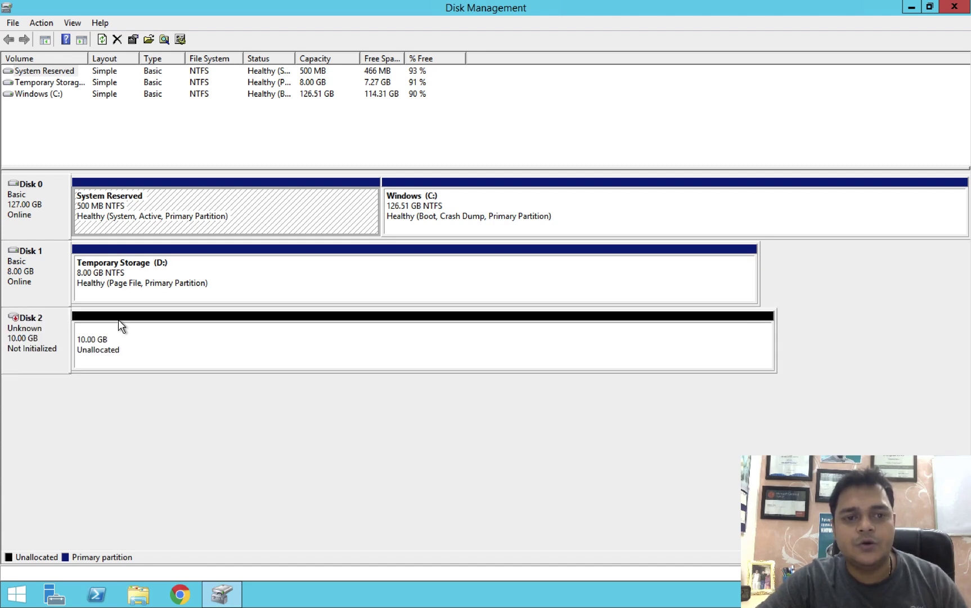
Step: Initialize Disk 2 with the MBR partition style
right_click(22, 333)
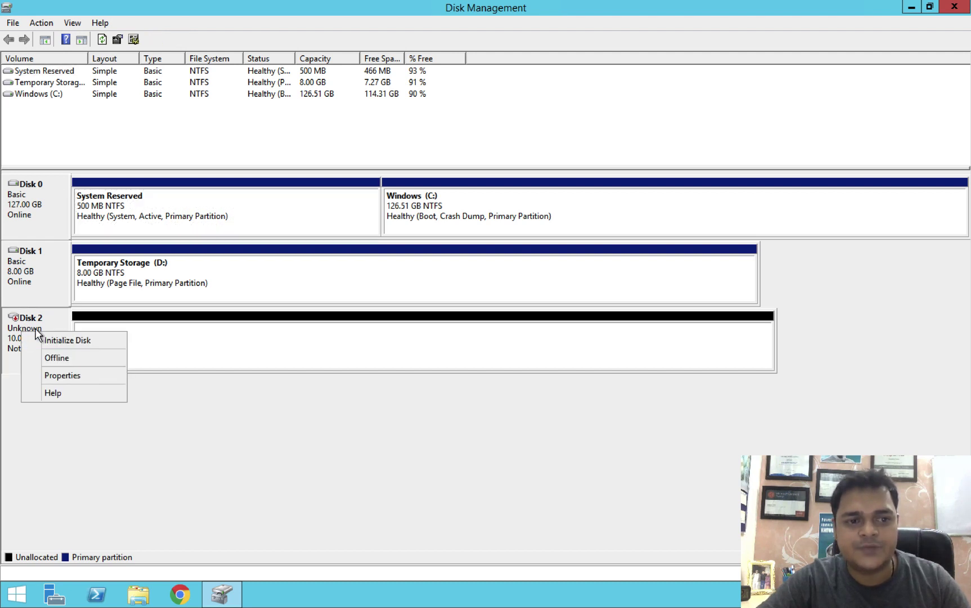
left_click(60, 340)
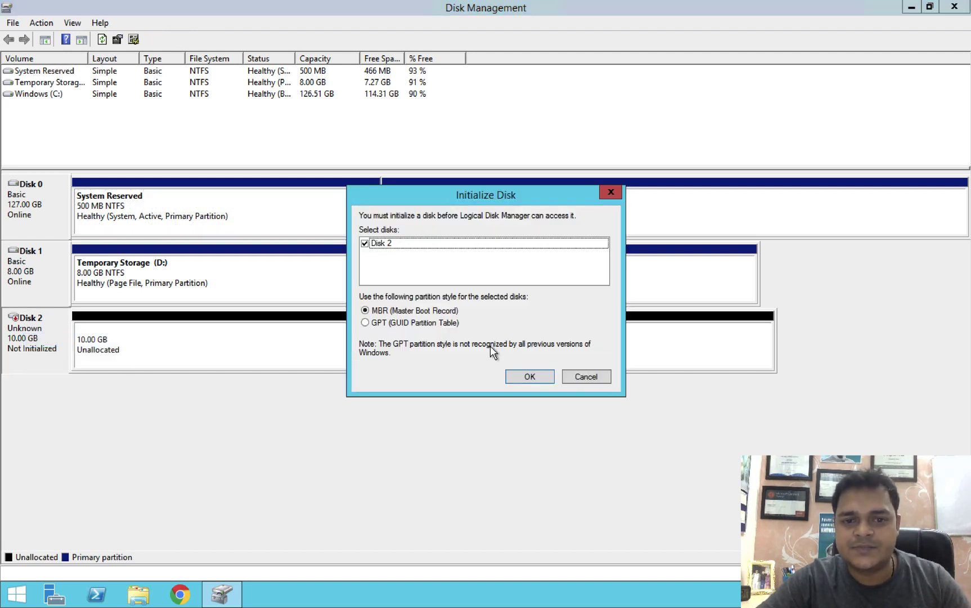
left_click(532, 375)
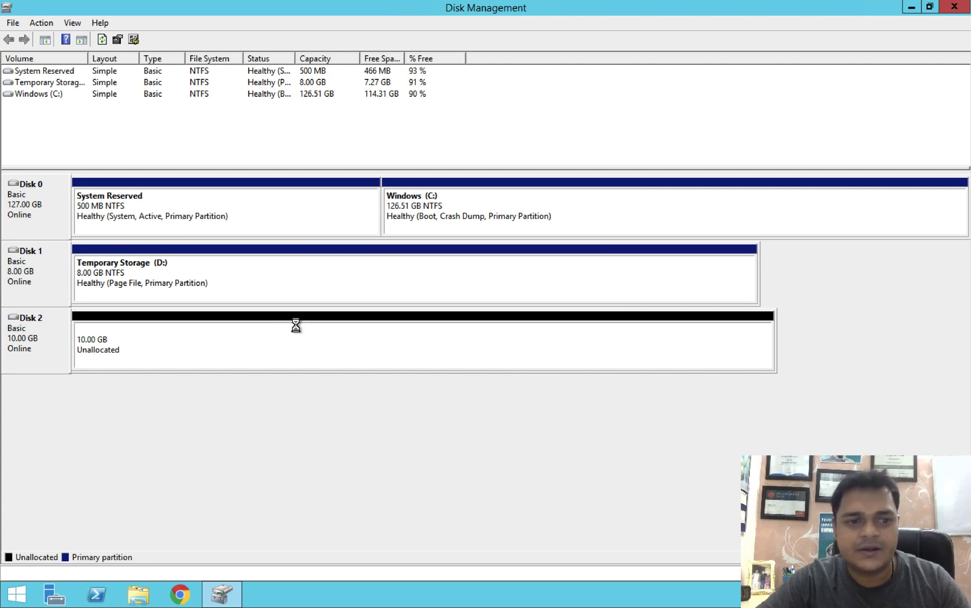
Step: Create a 10237 MB simple volume with the default drive letter, labelled Data-Disk, NTFS formatted
right_click(148, 325)
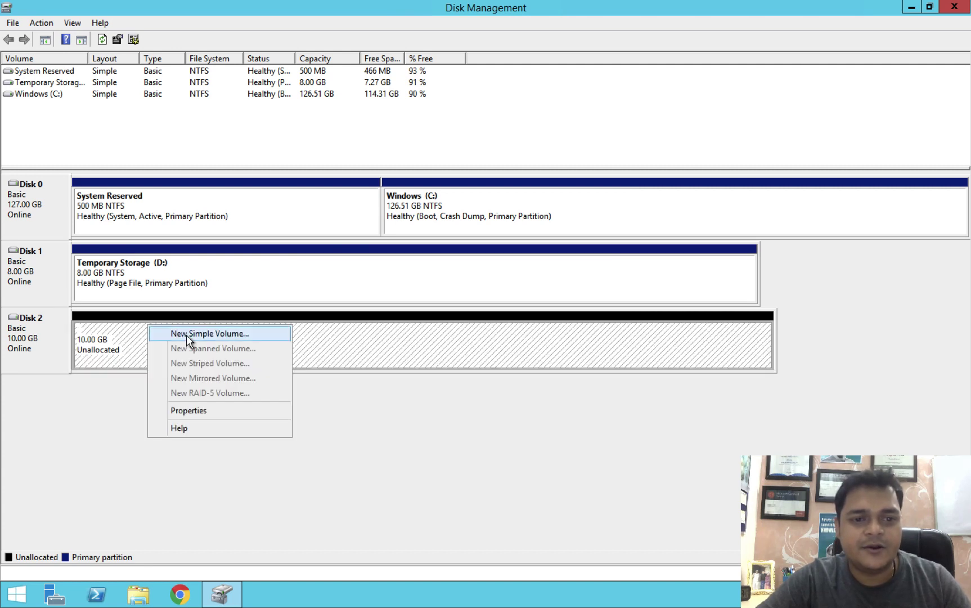
left_click(196, 333)
left_click(263, 313)
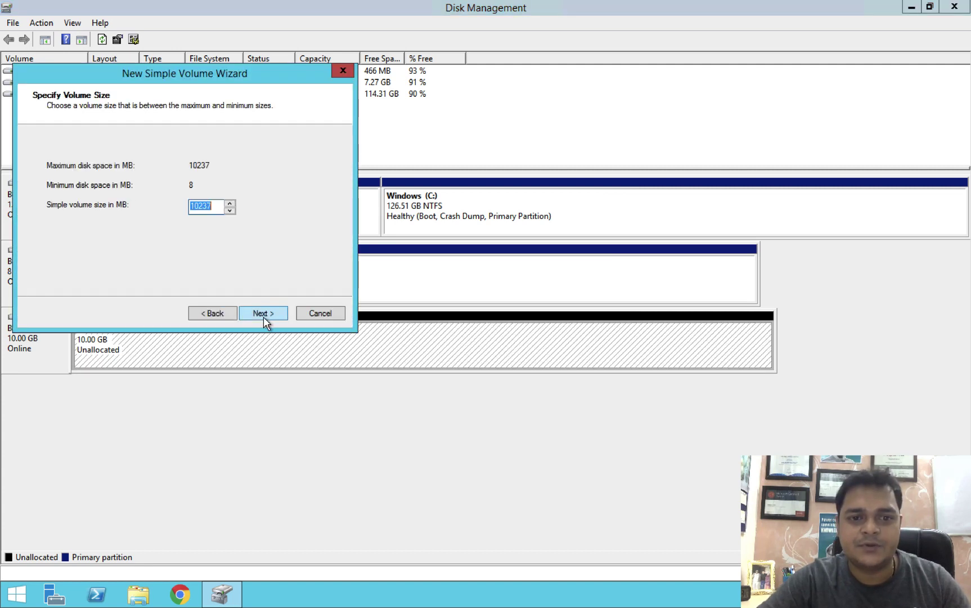
left_click(264, 313)
left_click(263, 313)
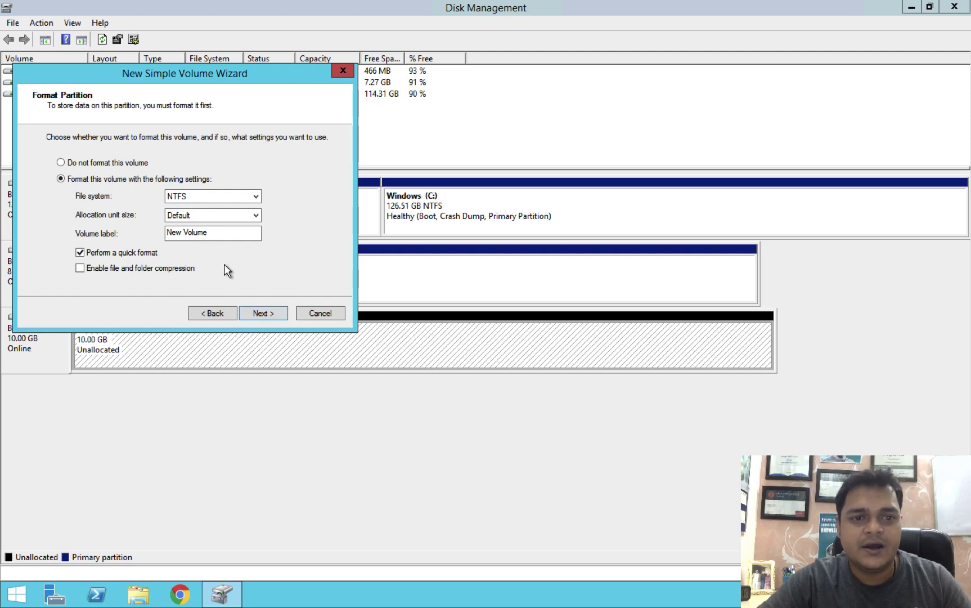
left_click(216, 237)
key("ctrl+a")
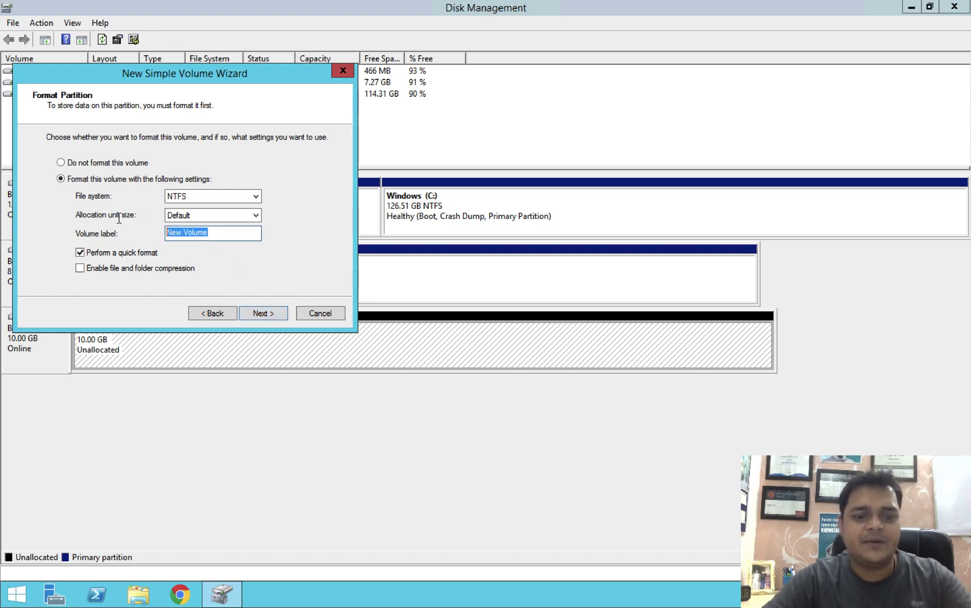
type("Disk")
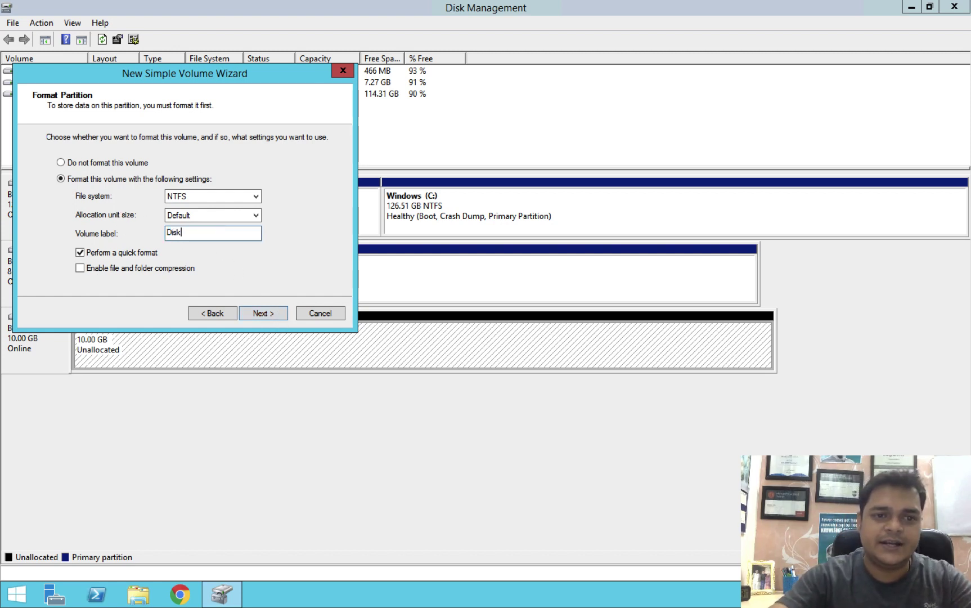
key("BackSpace")
key("BackSpace")
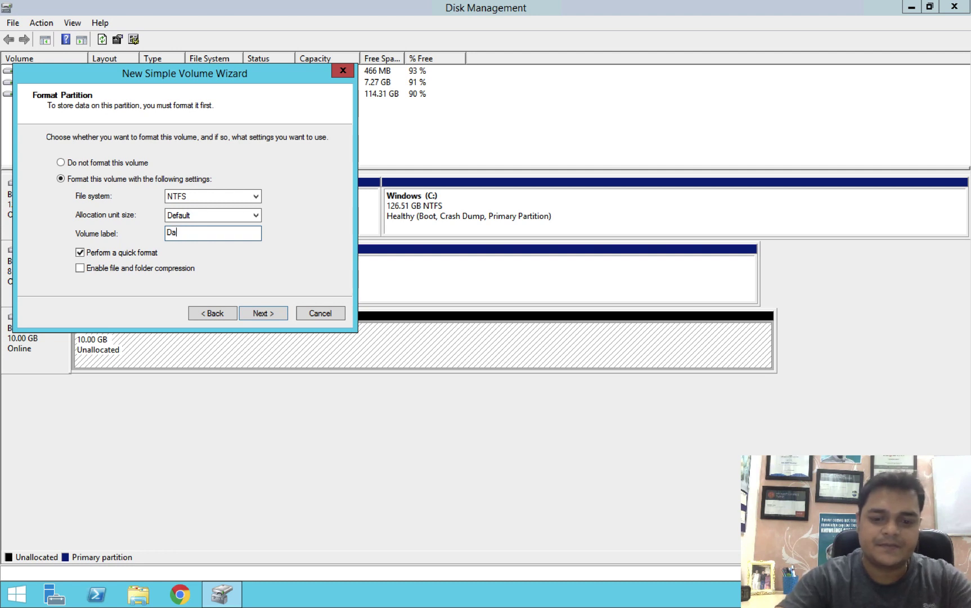
type("ta-Disk")
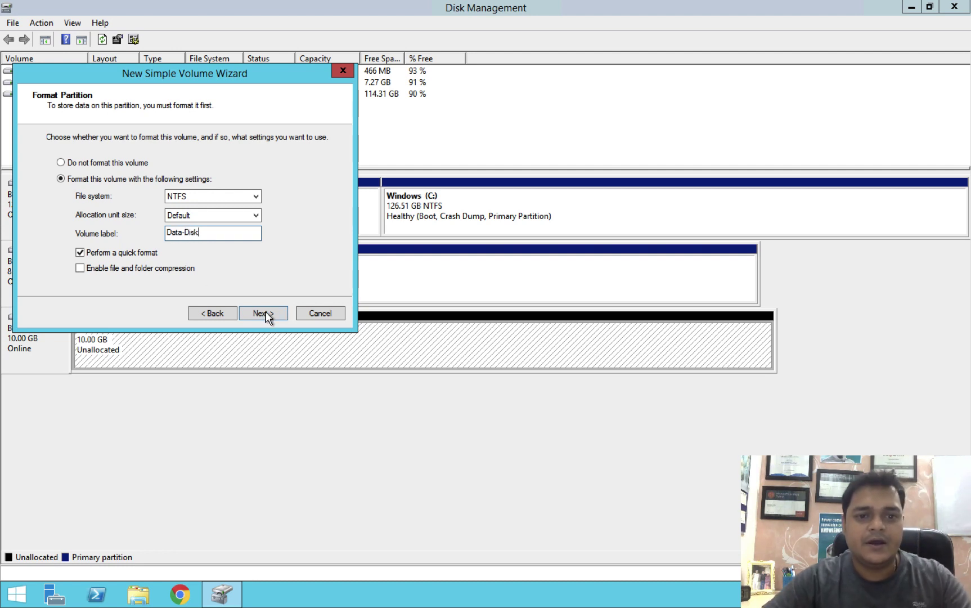
left_click(264, 314)
left_click(265, 313)
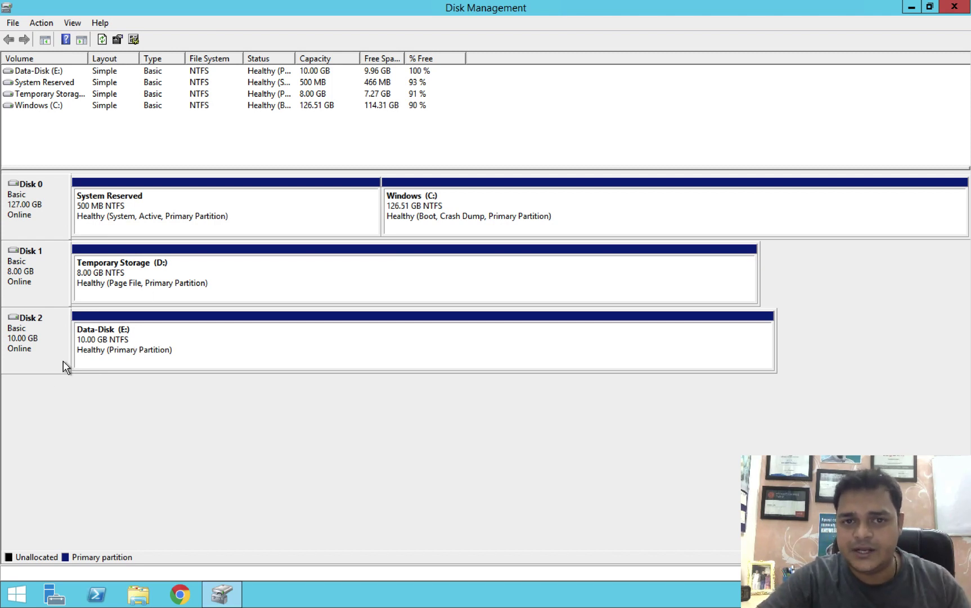
Step: Open Data-Disk (E:) and create a folder named test
right_click(217, 340)
left_click(264, 346)
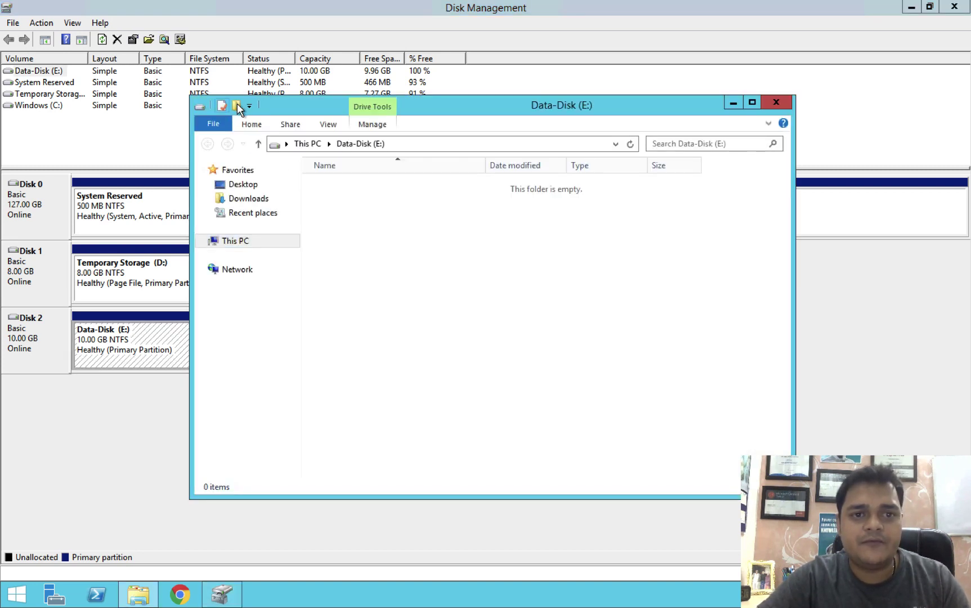
type("test")
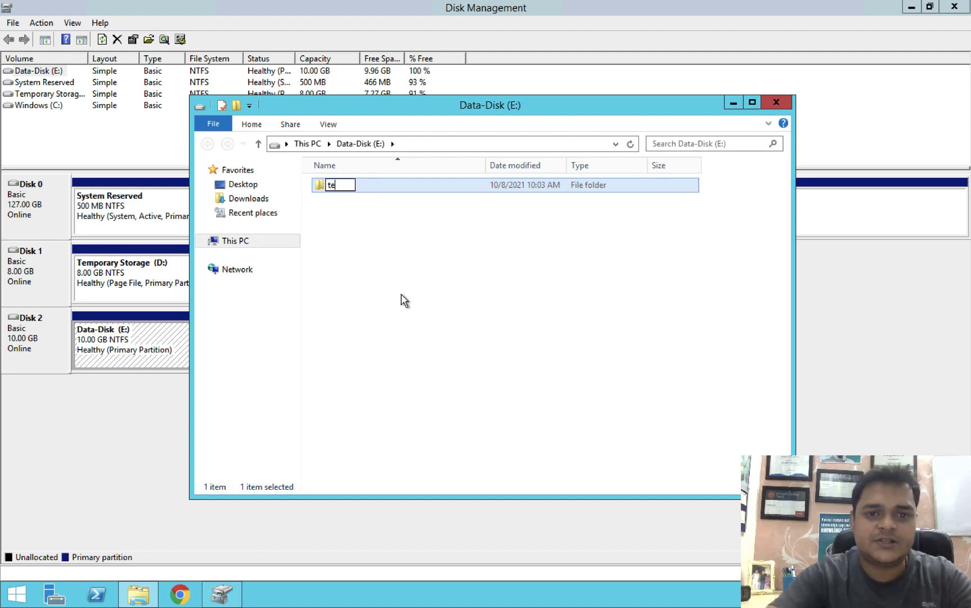
left_click(359, 285)
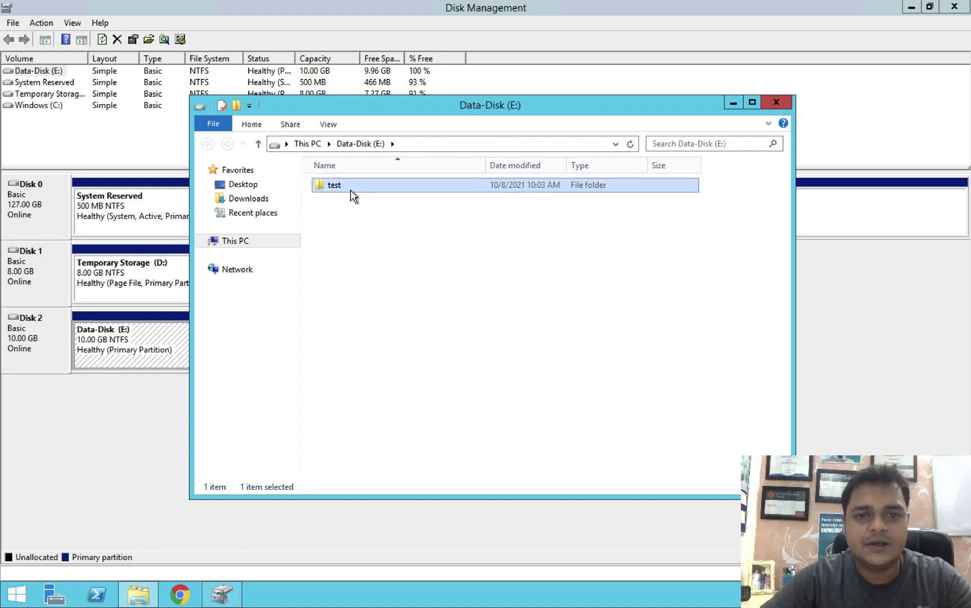
double_click(352, 190)
Step: In test, save a New Text Document containing 'this is test file', then close Explorer
right_click(362, 291)
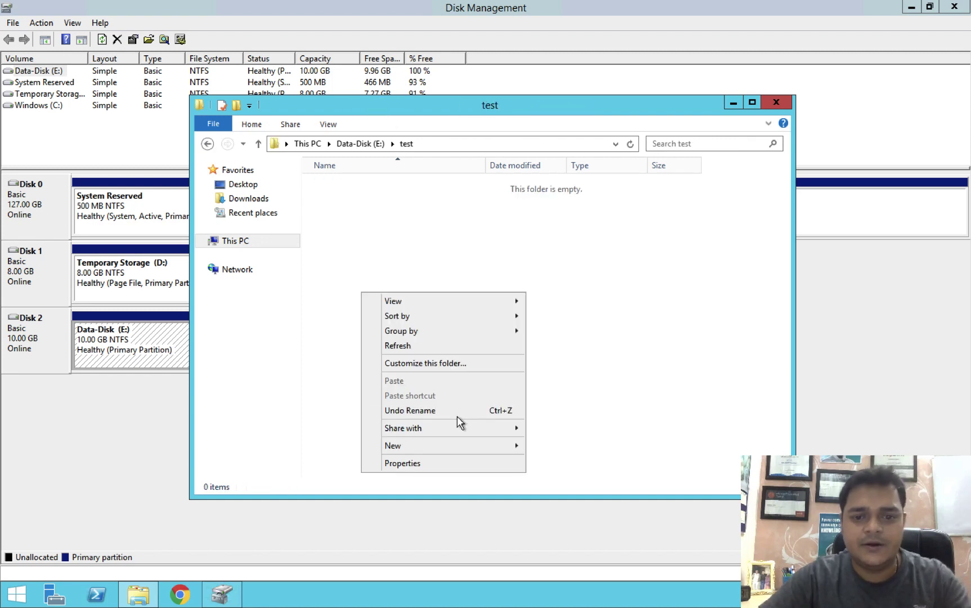
mouse_move(468, 446)
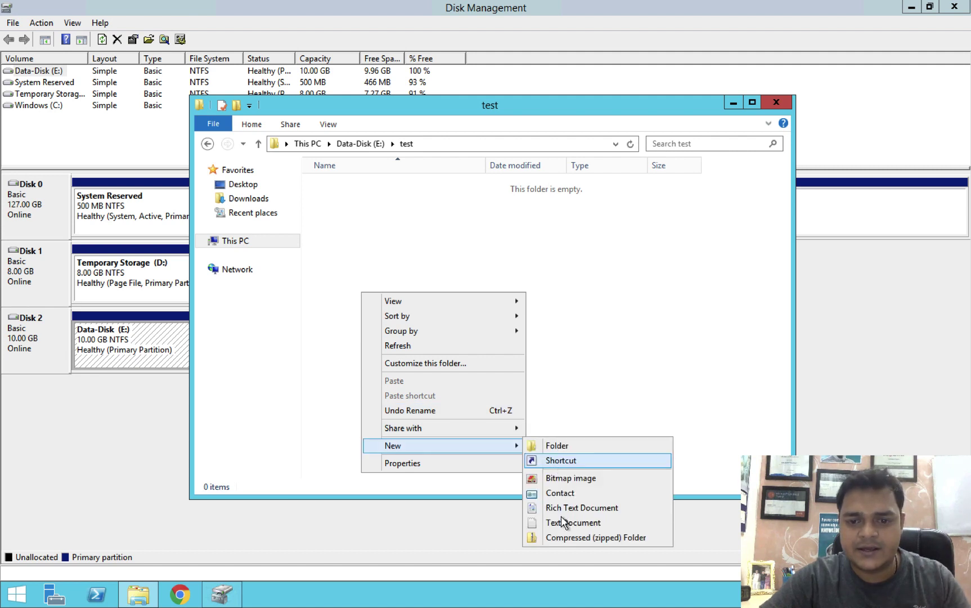
key("Return")
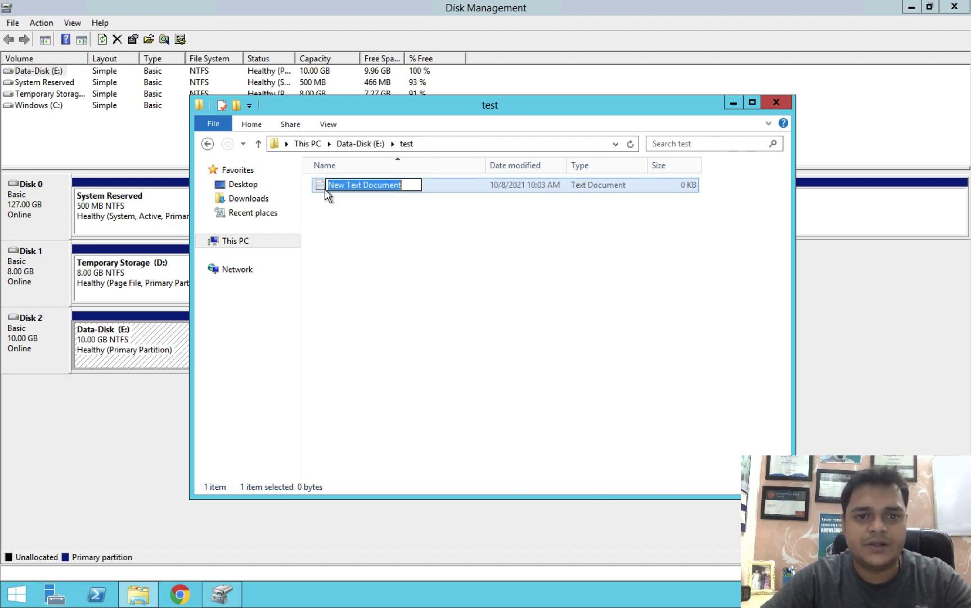
double_click(333, 191)
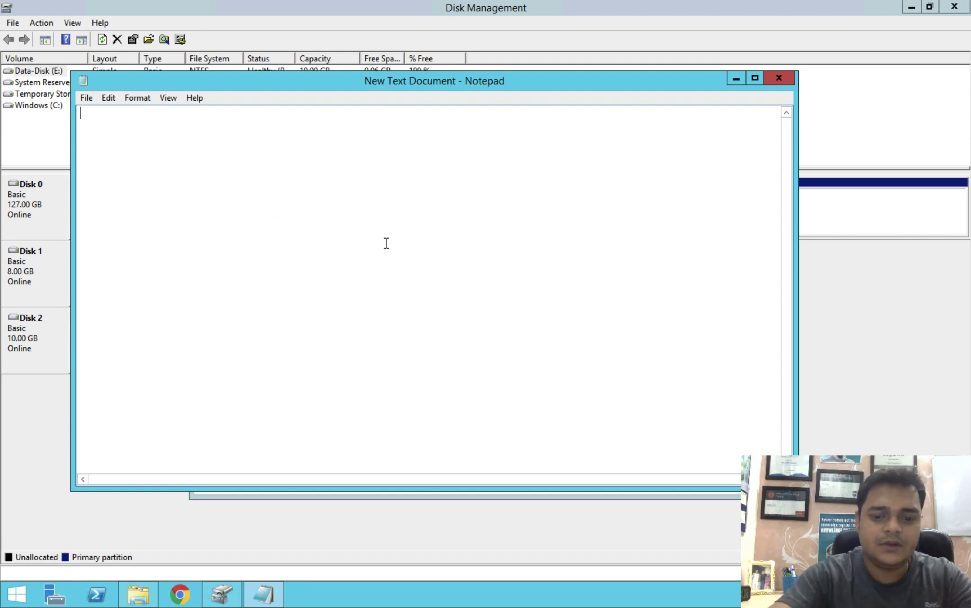
type("this is te")
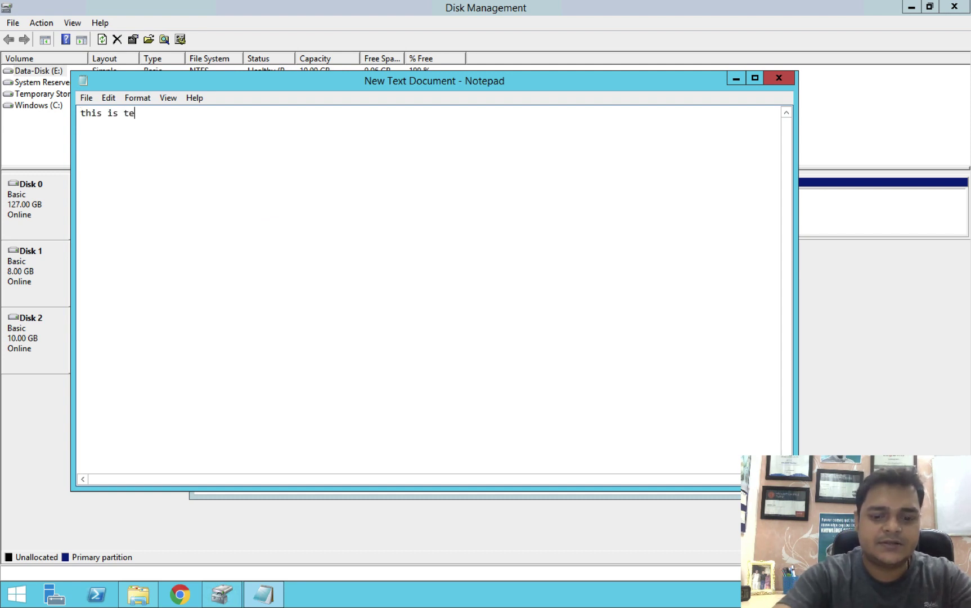
type("st file")
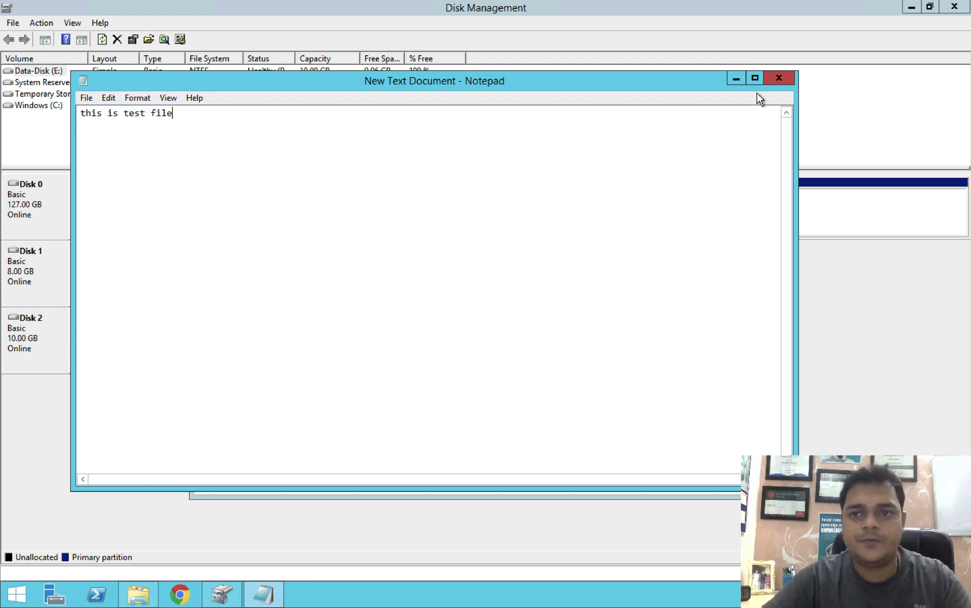
left_click(779, 79)
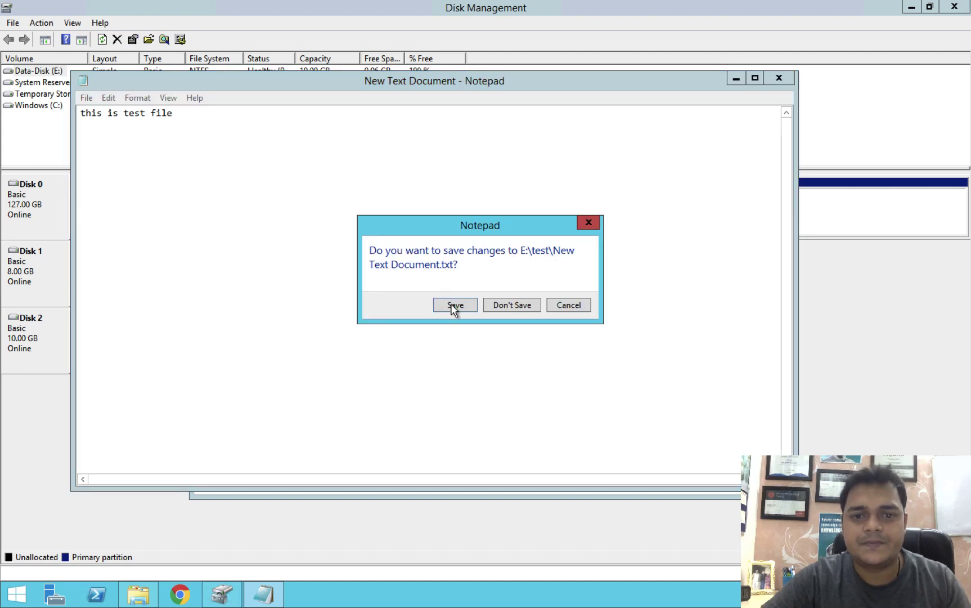
left_click(454, 305)
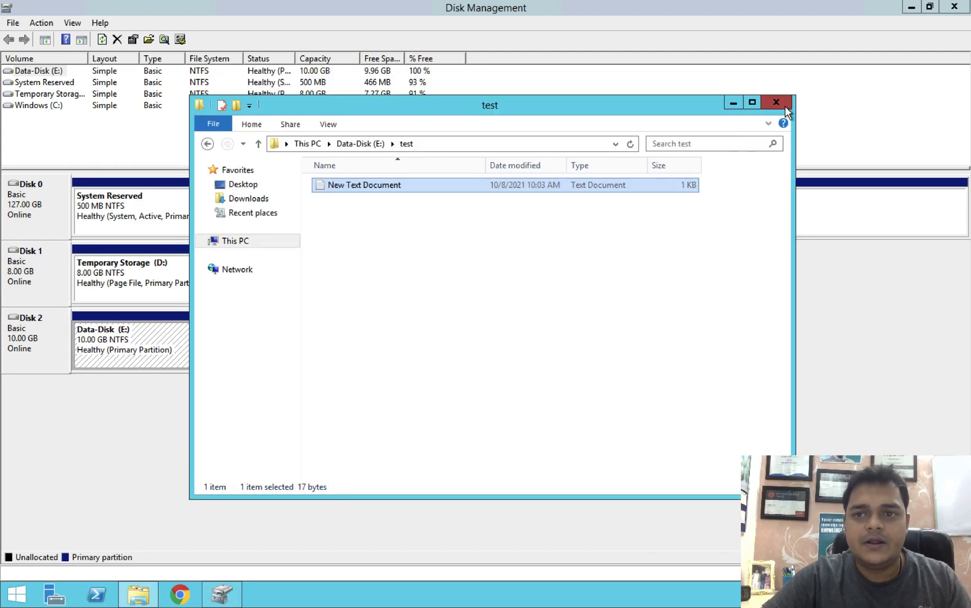
left_click(786, 108)
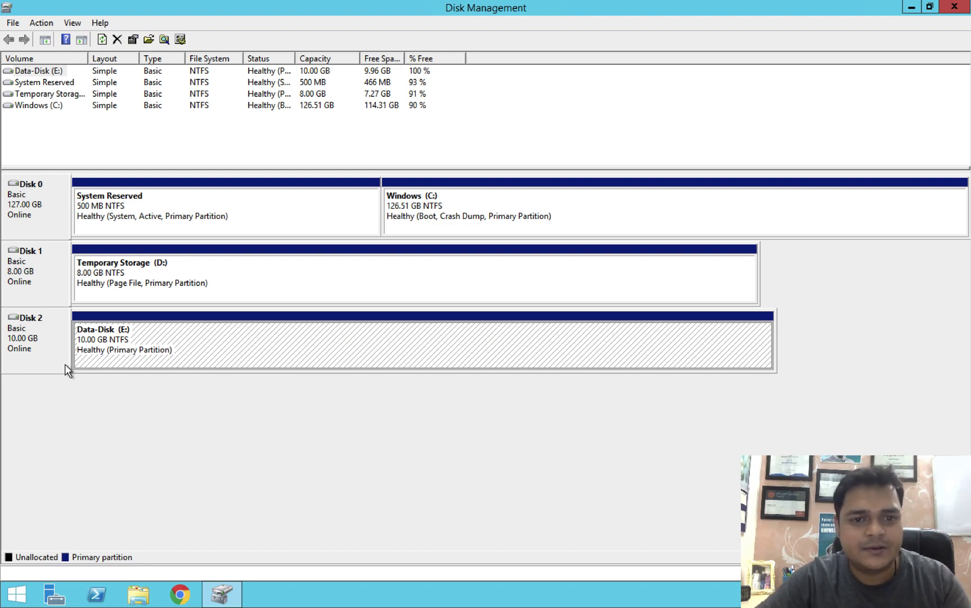
Step: Return to the Azure portal's Domain Disks page and scroll the Data disks table to data-disk
key("ctrl+Right")
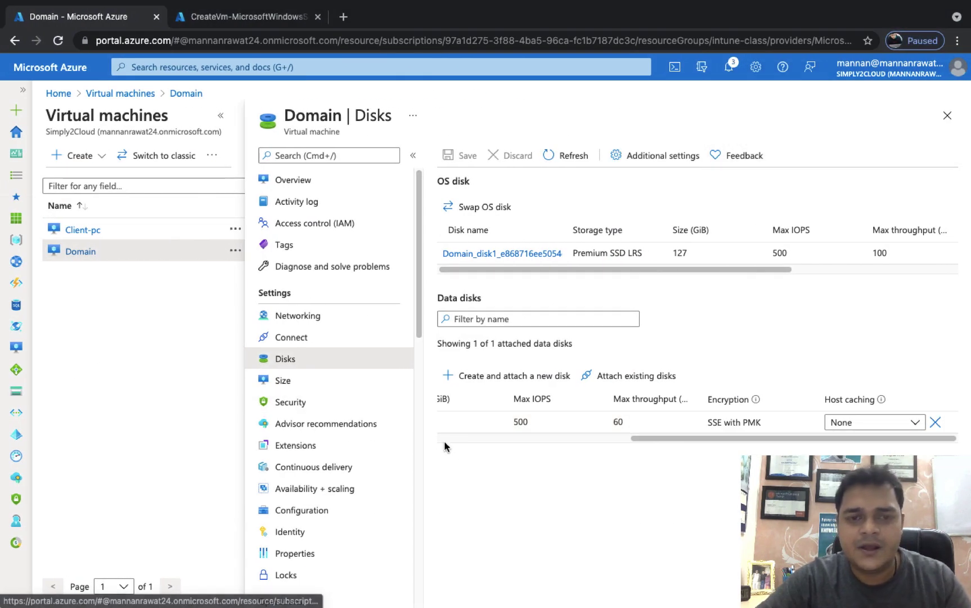
key("ctrl+Left")
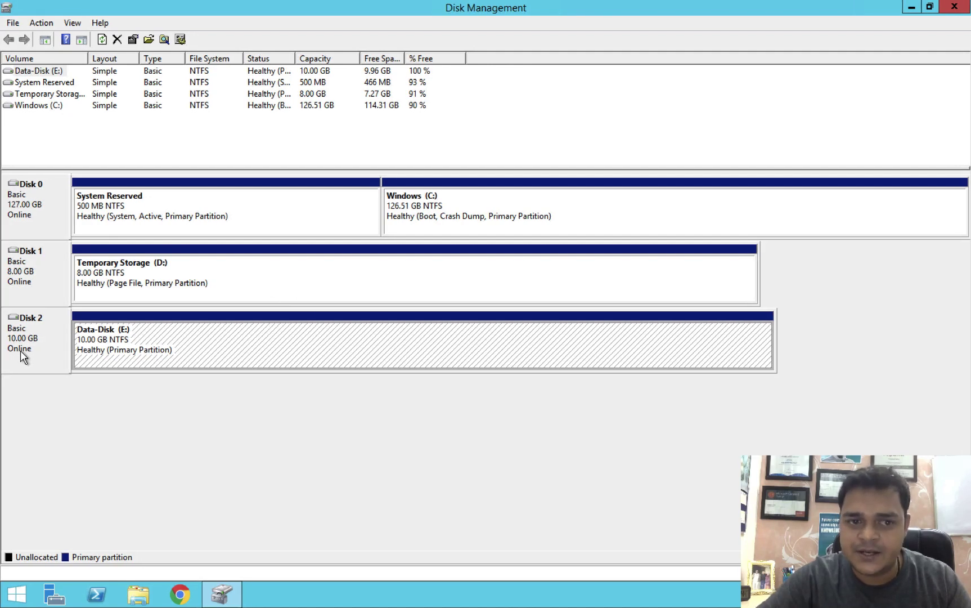
key("ctrl+Right")
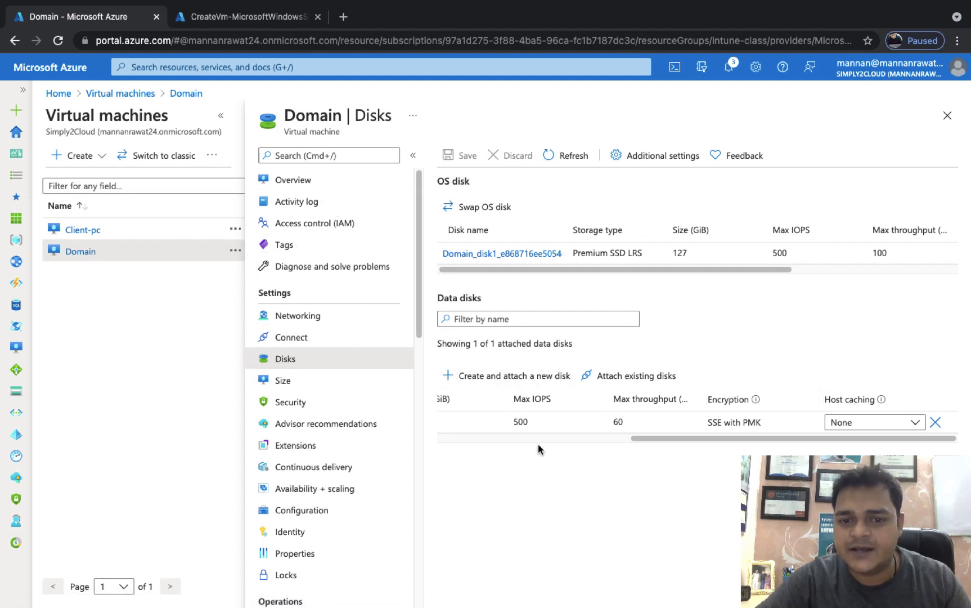
scroll(518, 421, "left", 5)
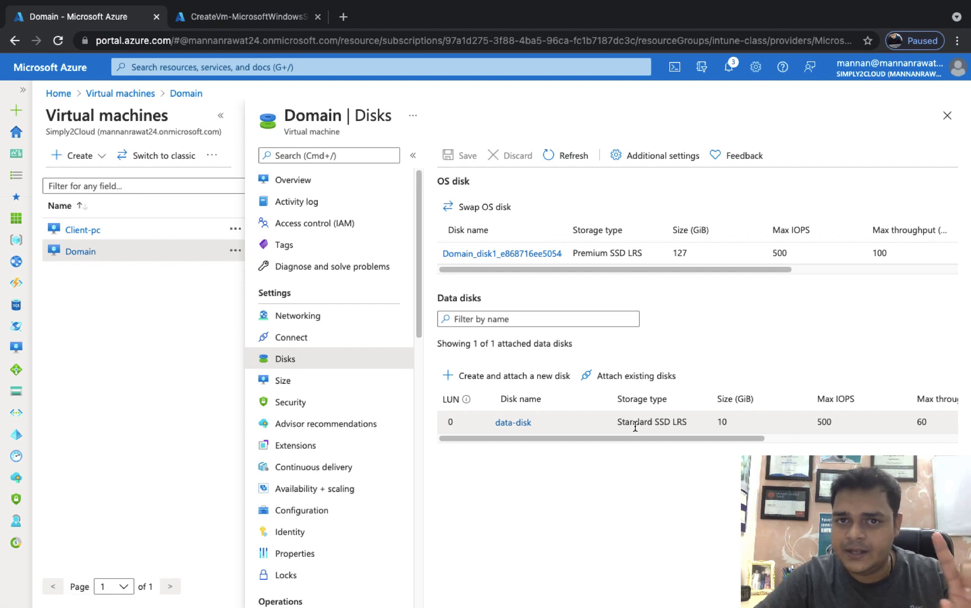
scroll(635, 427, "right", 5)
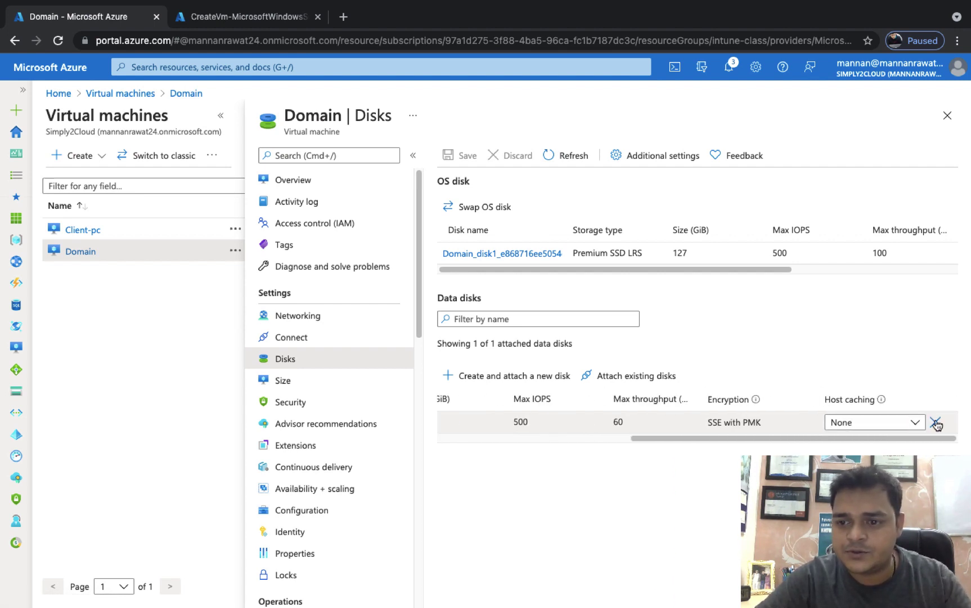
Step: Detach data-disk from the Domain VM, save the change, and open the portal home in a new tab
left_click(937, 423)
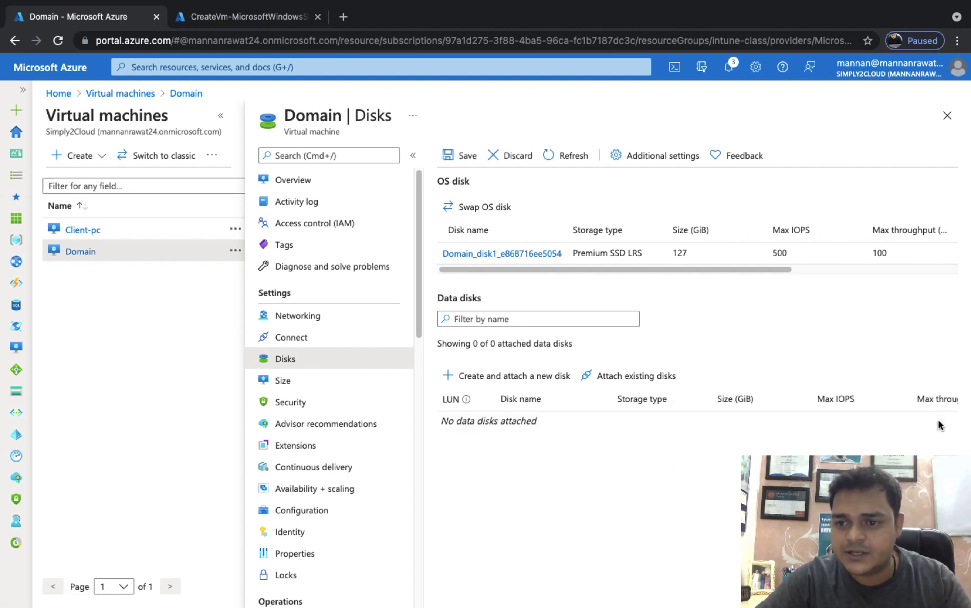
left_click(466, 158)
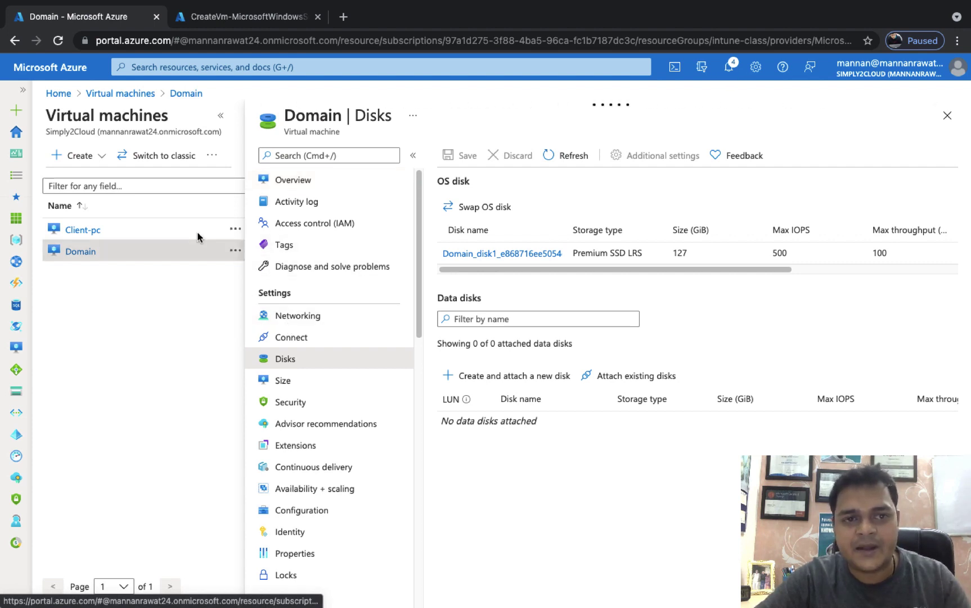
right_click(66, 78)
left_click(100, 80)
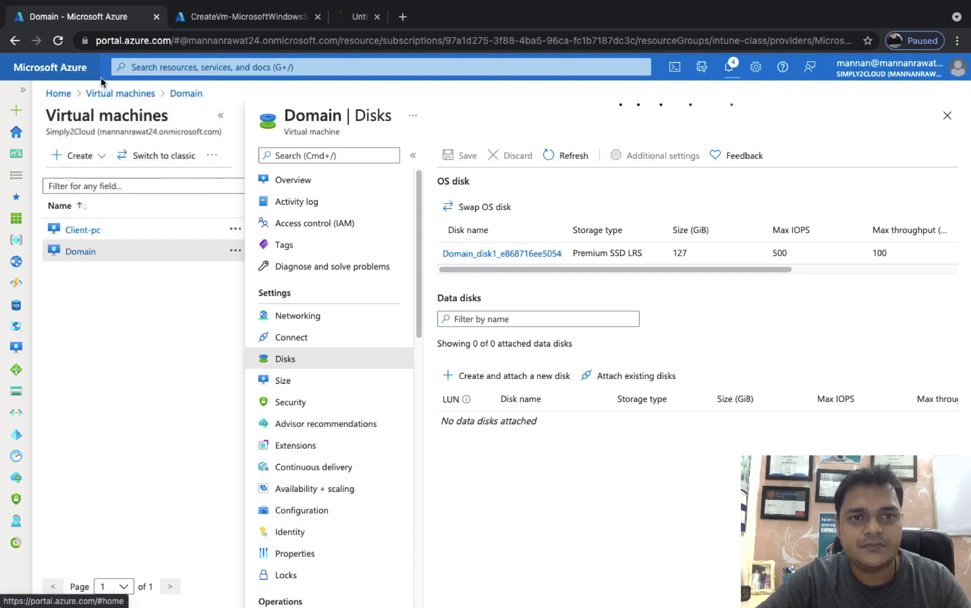
Step: In the new tab, sign in, search services for 'disk', and open data-disk from the Disks list
left_click(401, 17)
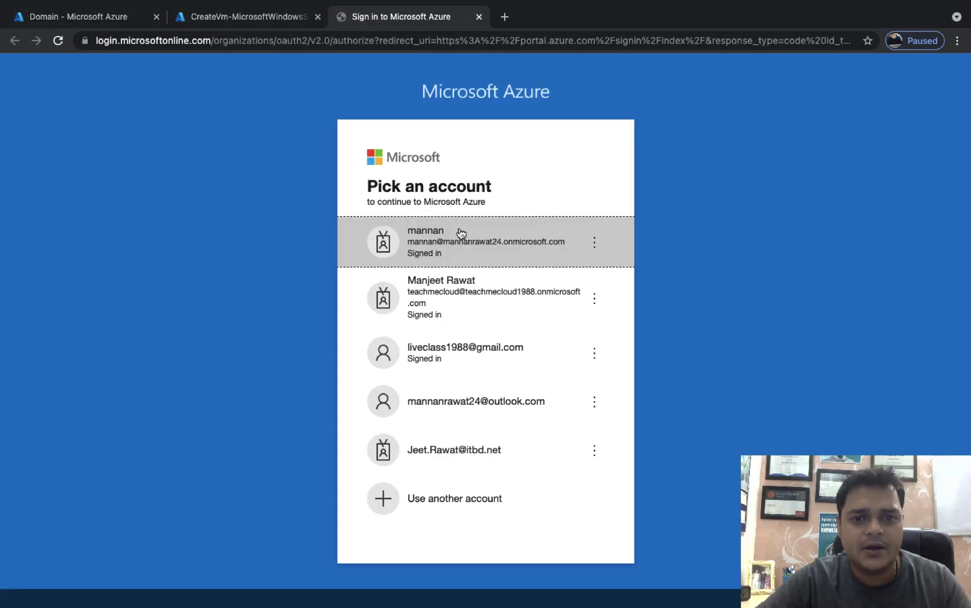
left_click(448, 241)
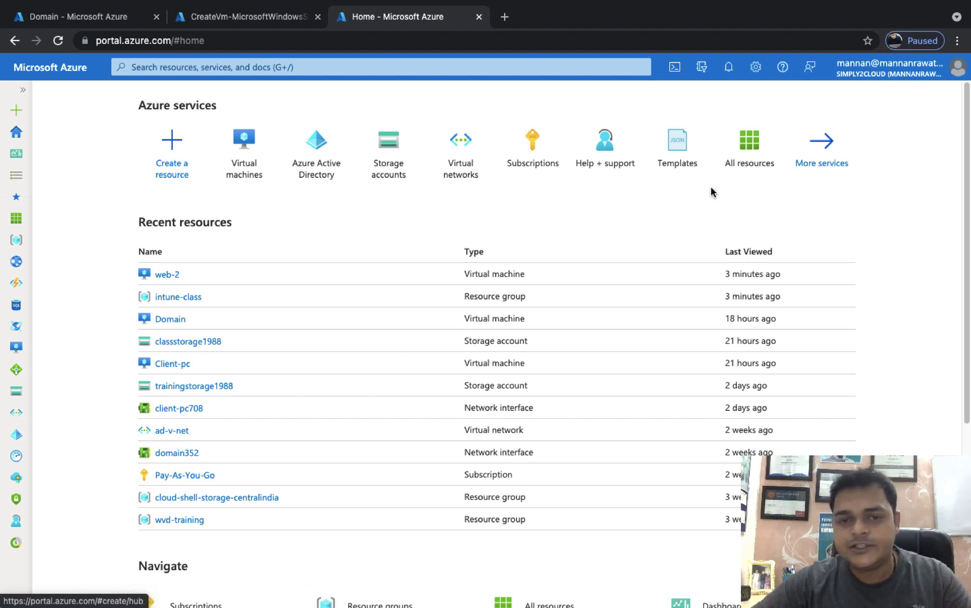
left_click(836, 177)
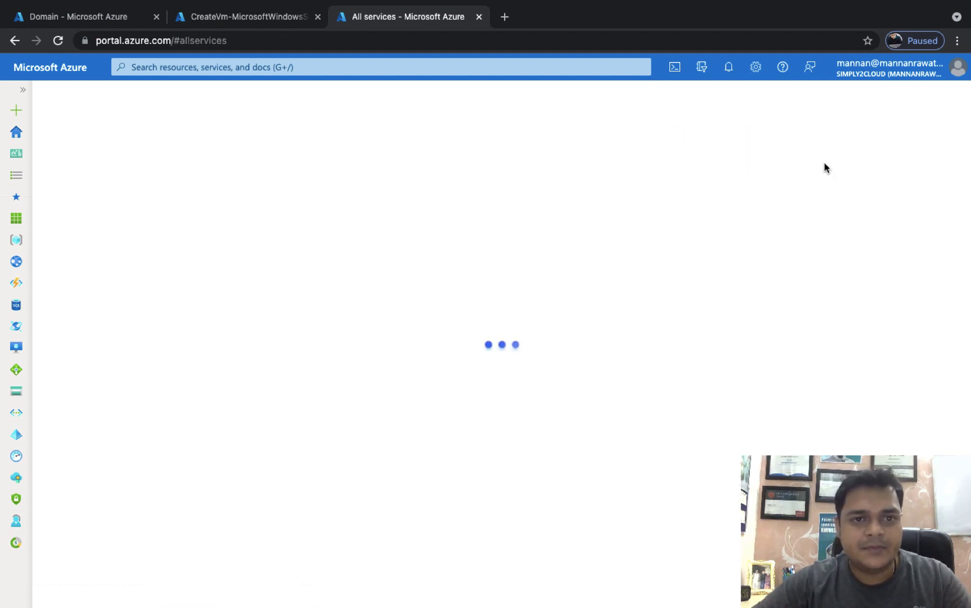
left_click(329, 66)
type("disk")
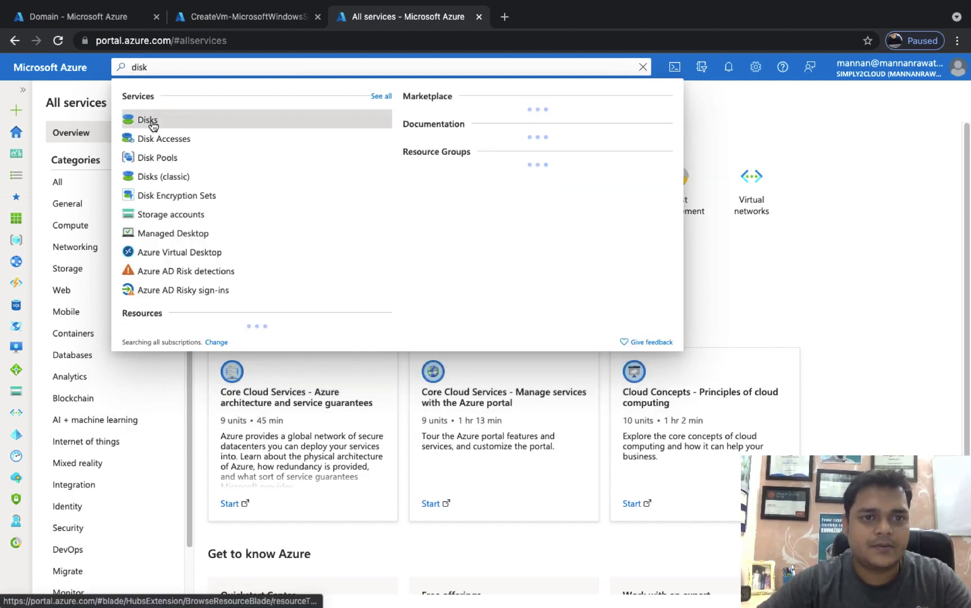
left_click(150, 121)
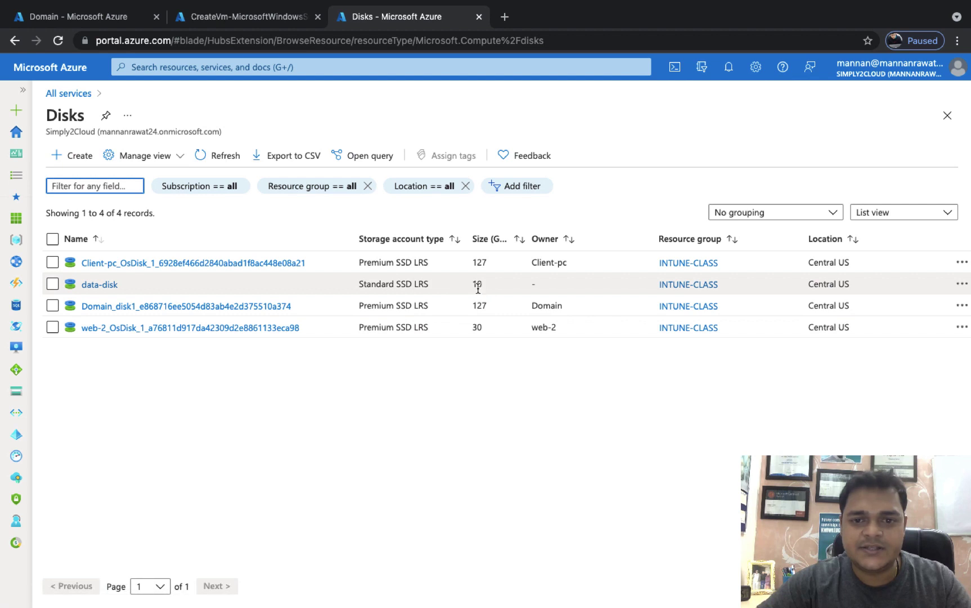
left_click(100, 285)
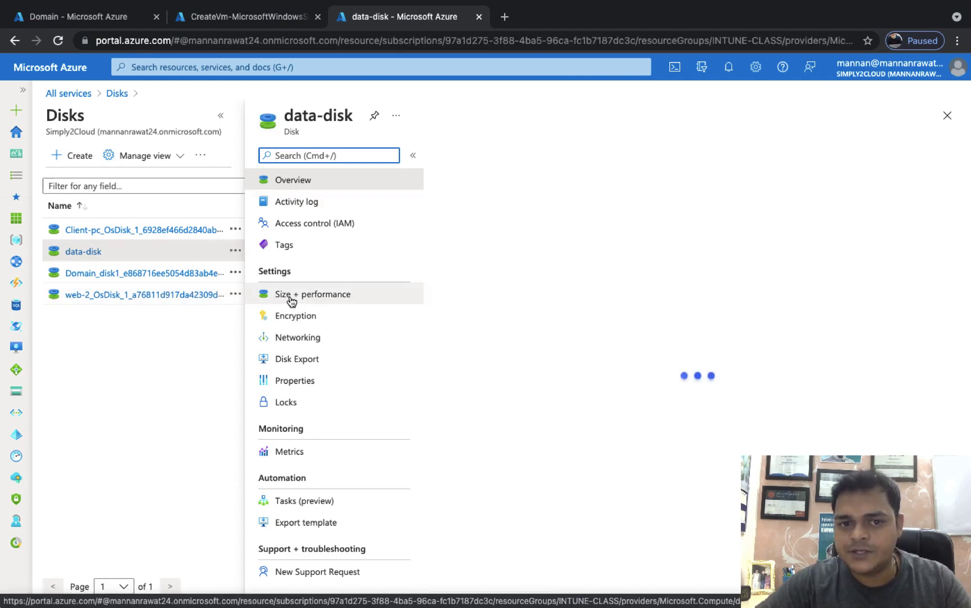
Step: Set data-disk's custom size from 10 to 25 GiB under Size + performance and resize it
left_click(317, 294)
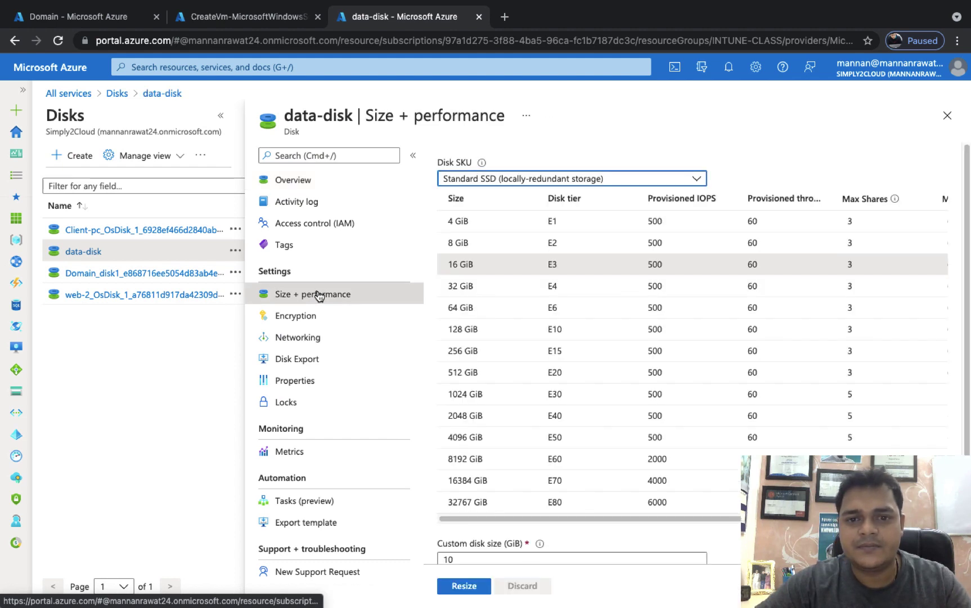
scroll(524, 509, "down", 2)
left_click(525, 510)
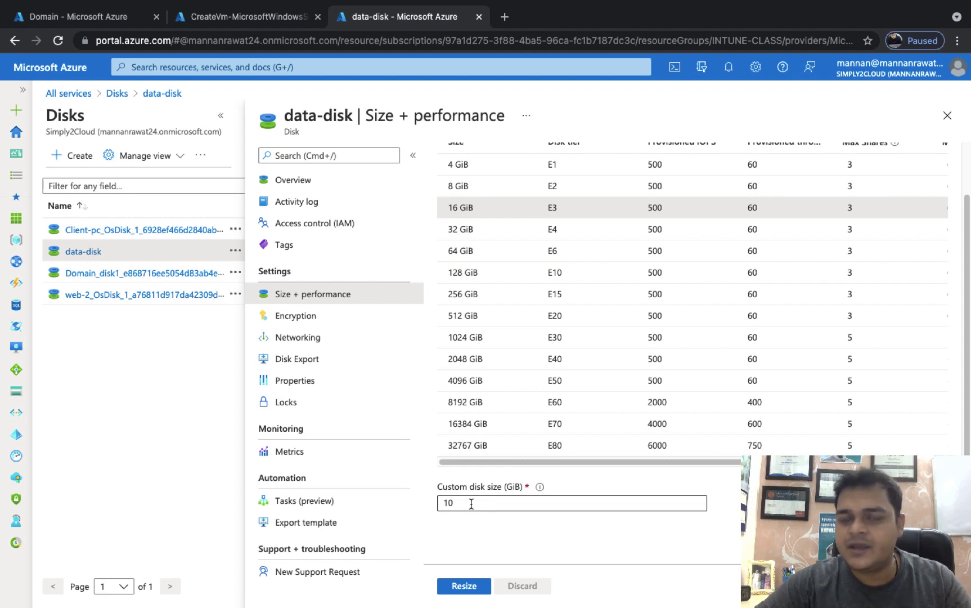
key("BackSpace")
key("BackSpace")
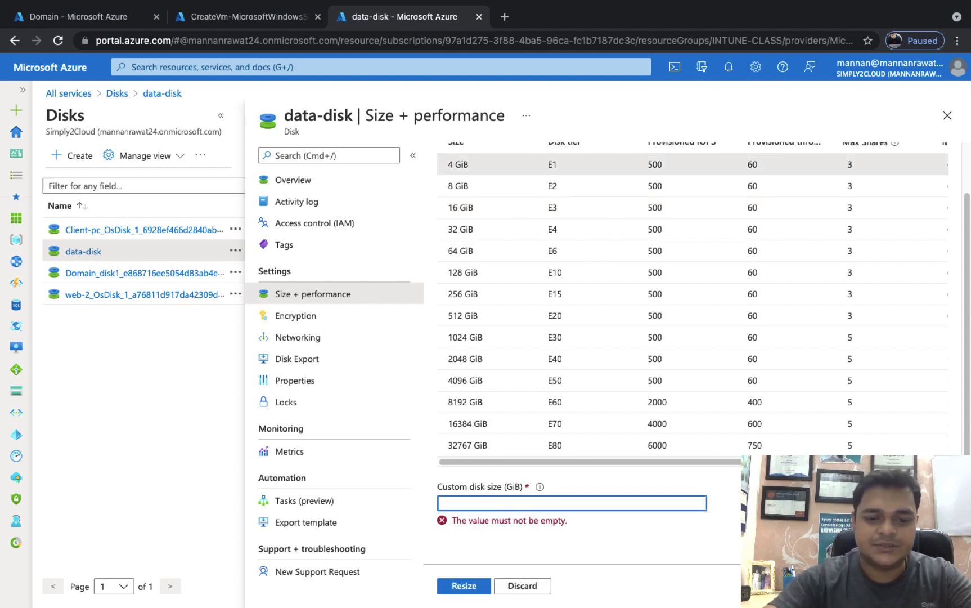
type("25")
left_click(468, 587)
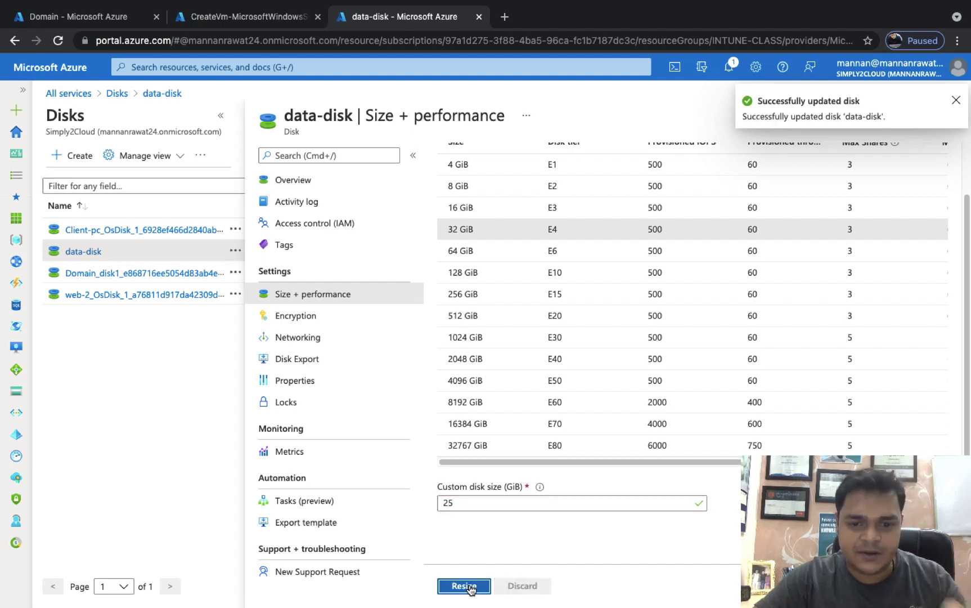
left_click(107, 16)
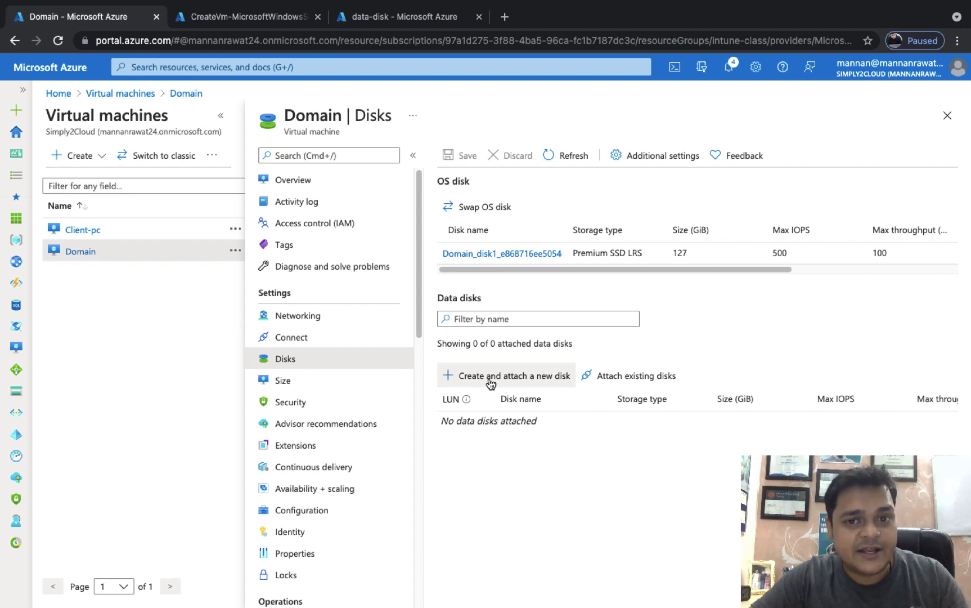
Step: Attach the existing data-disk to Domain at LUN 0 and save
left_click(634, 381)
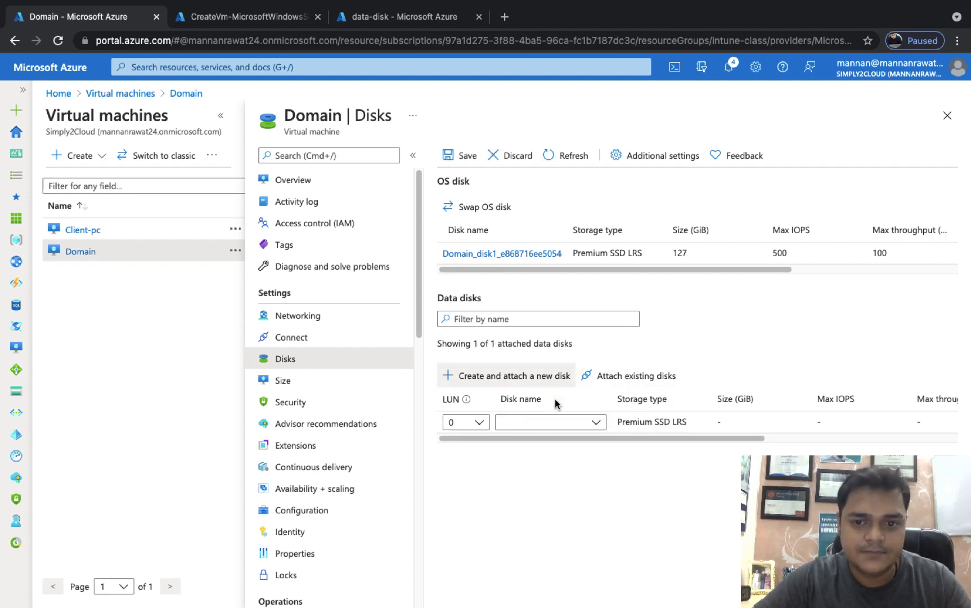
left_click(575, 428)
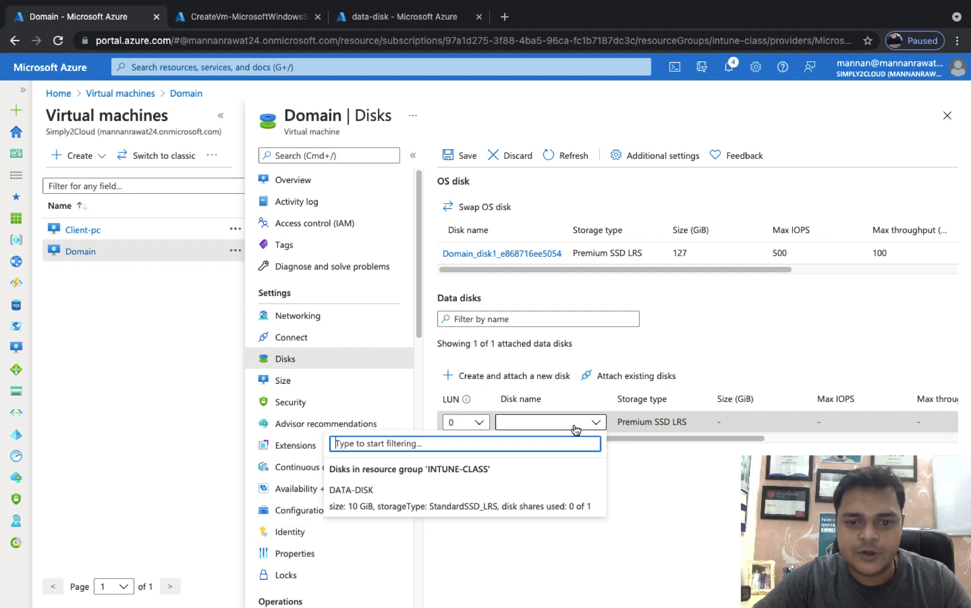
left_click(354, 489)
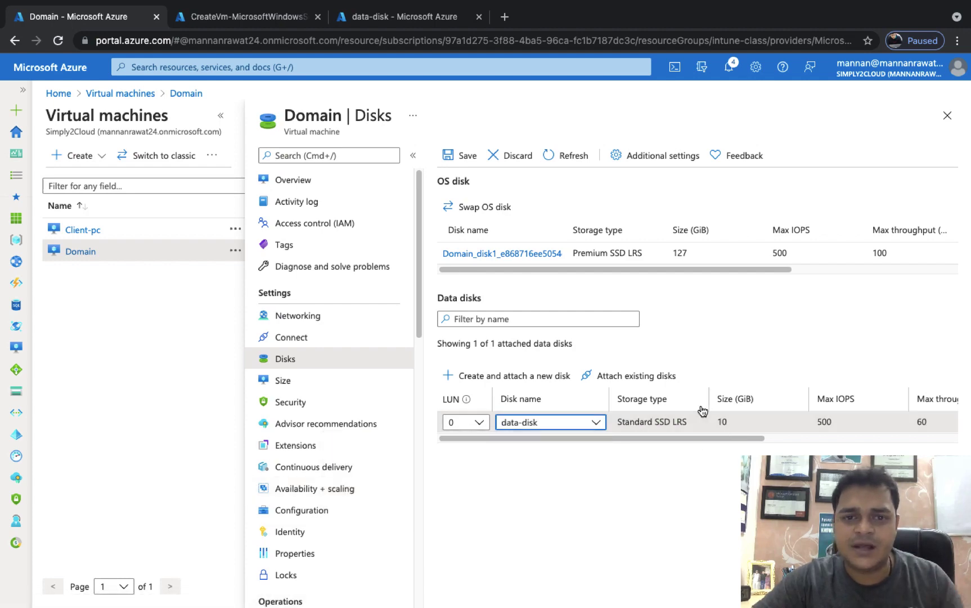
left_click(460, 157)
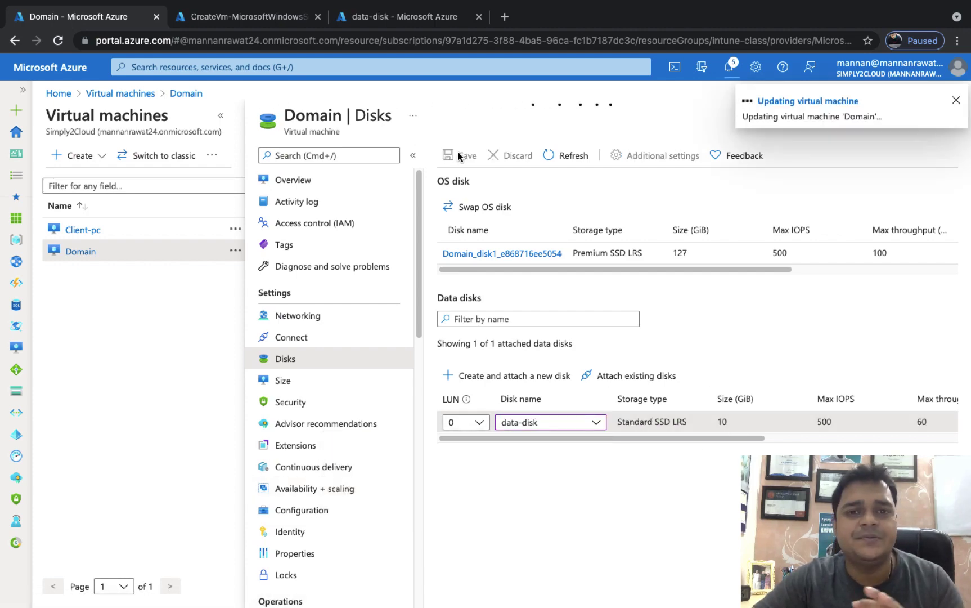
Step: Switch over to the remote server's Disk Management window
key("alt+Tab")
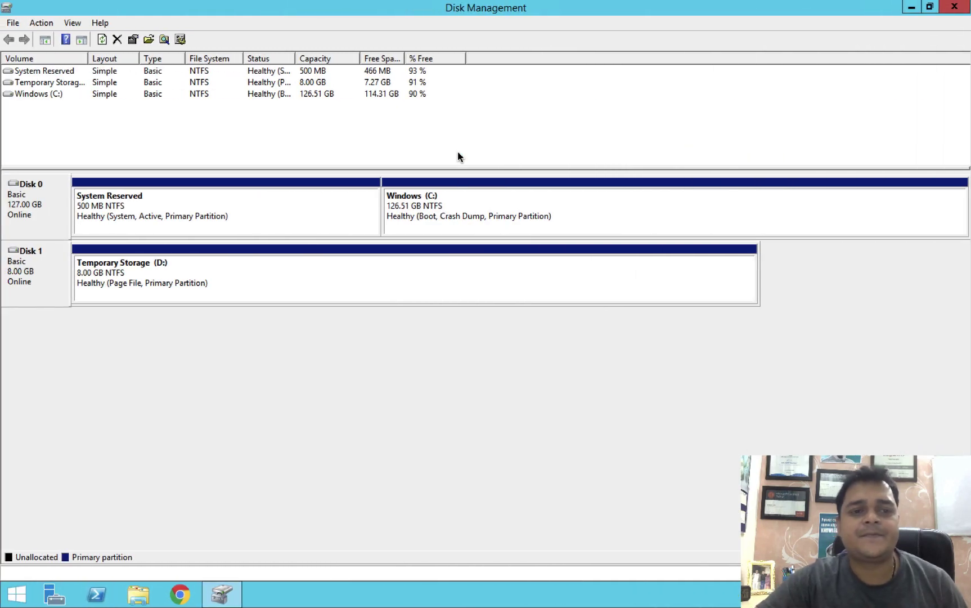
key("ctrl+Right")
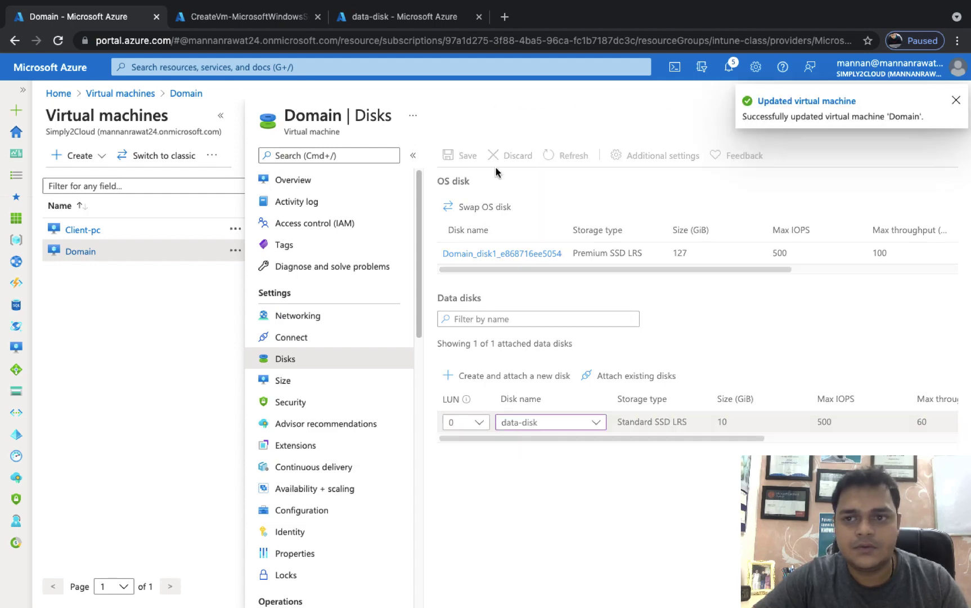
key("super+Tab")
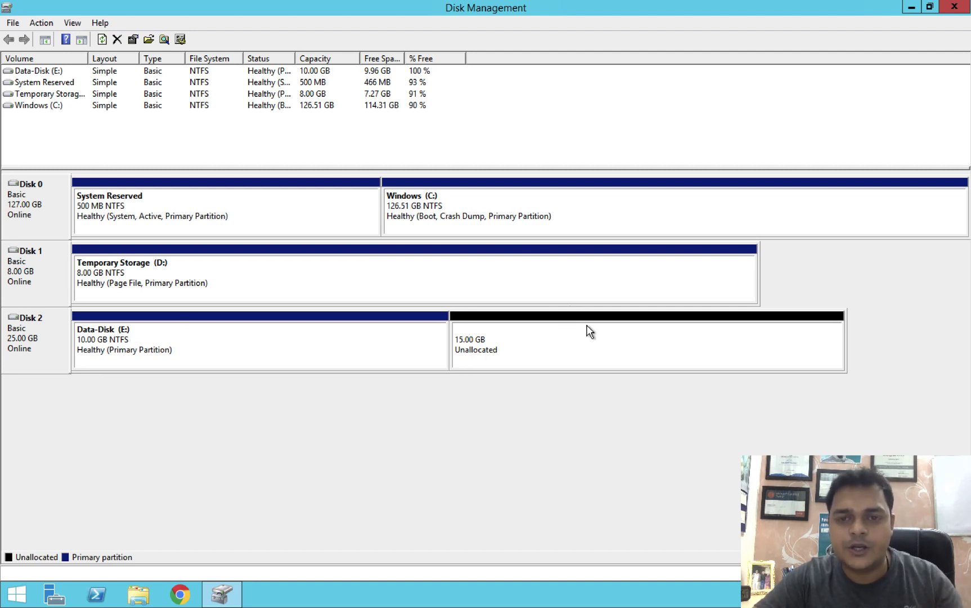
Step: Extend Data-Disk (E:) with all 15360 MB of unallocated space to reach 25 GB
right_click(297, 333)
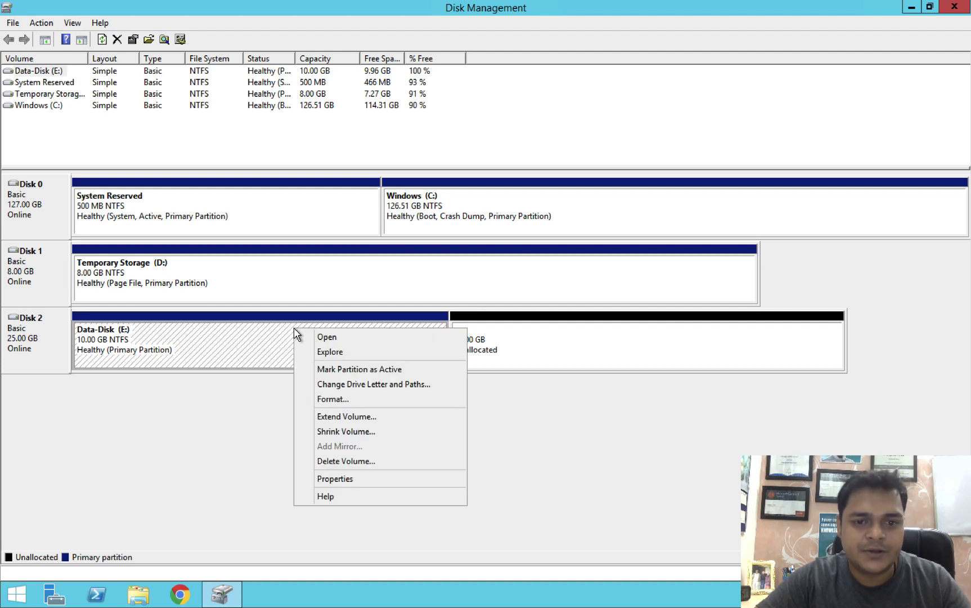
left_click(341, 418)
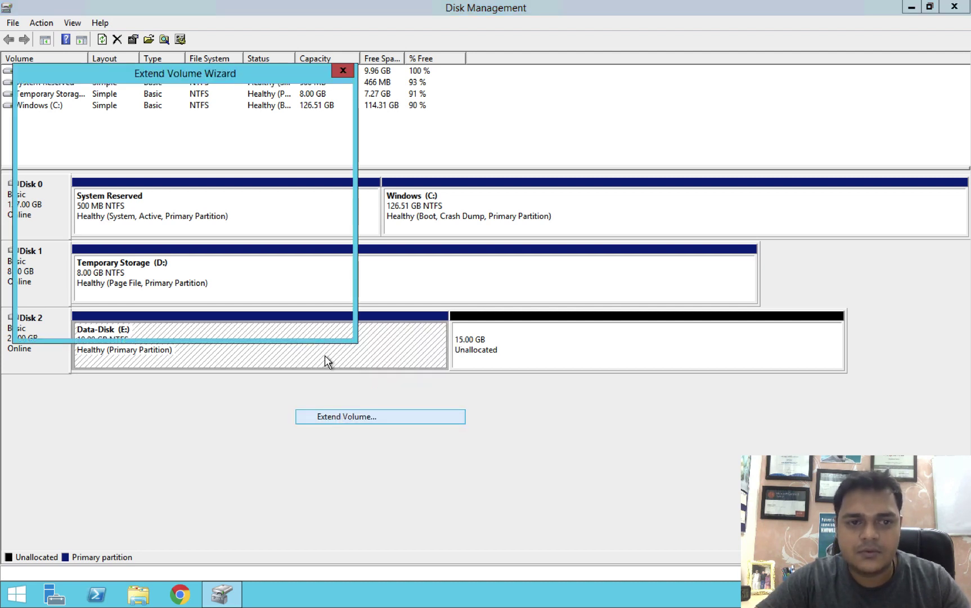
left_click(264, 323)
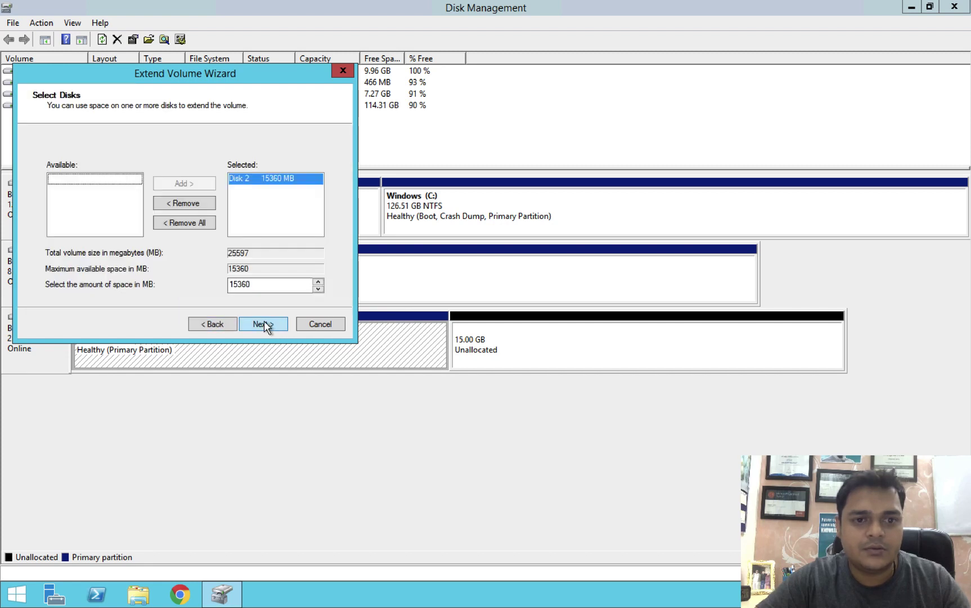
left_click(264, 323)
left_click(263, 323)
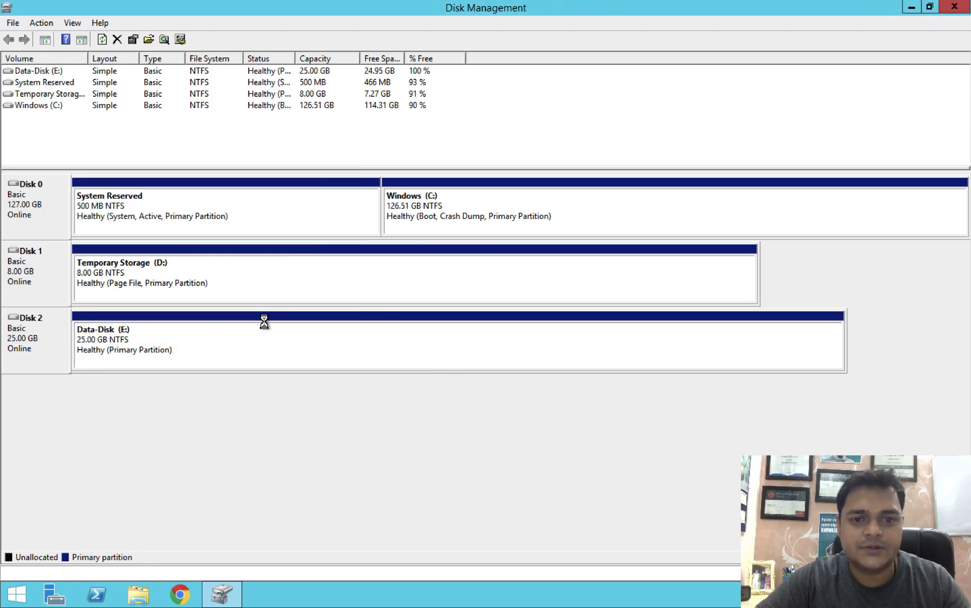
Step: Open E:\test\New Text Document to confirm it reads 'this is test file', then close the windows
right_click(118, 344)
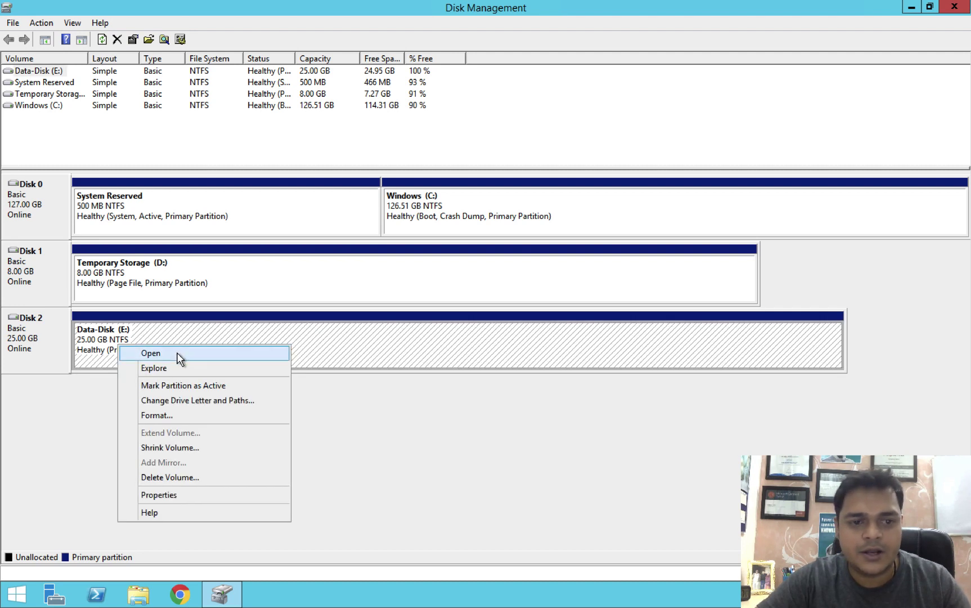
left_click(179, 358)
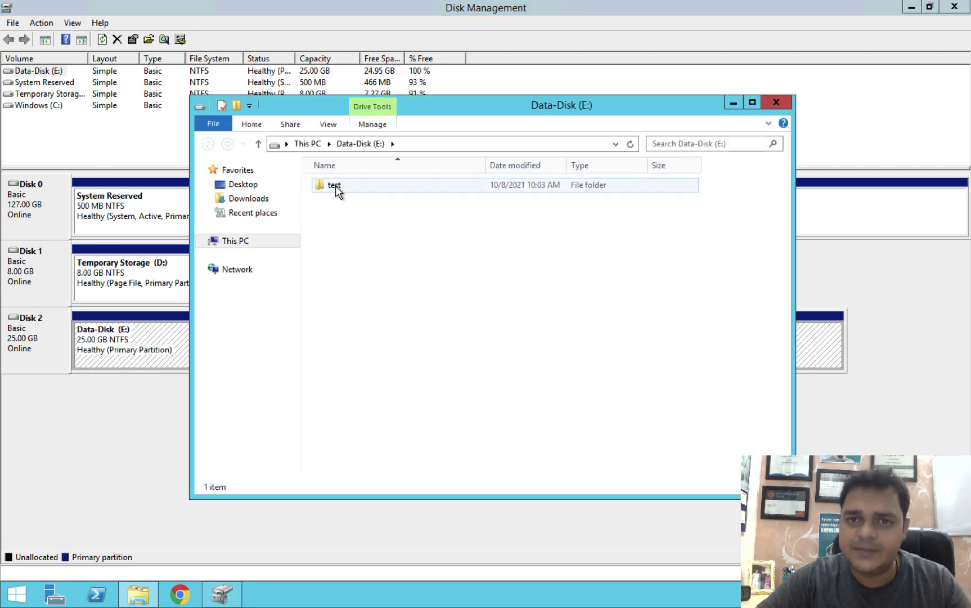
double_click(337, 187)
double_click(346, 185)
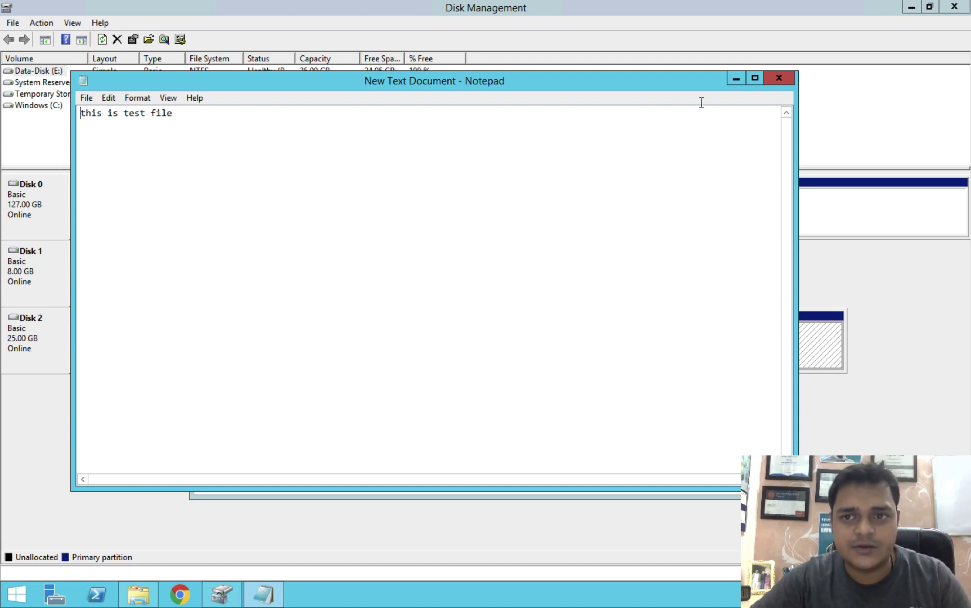
left_click(732, 80)
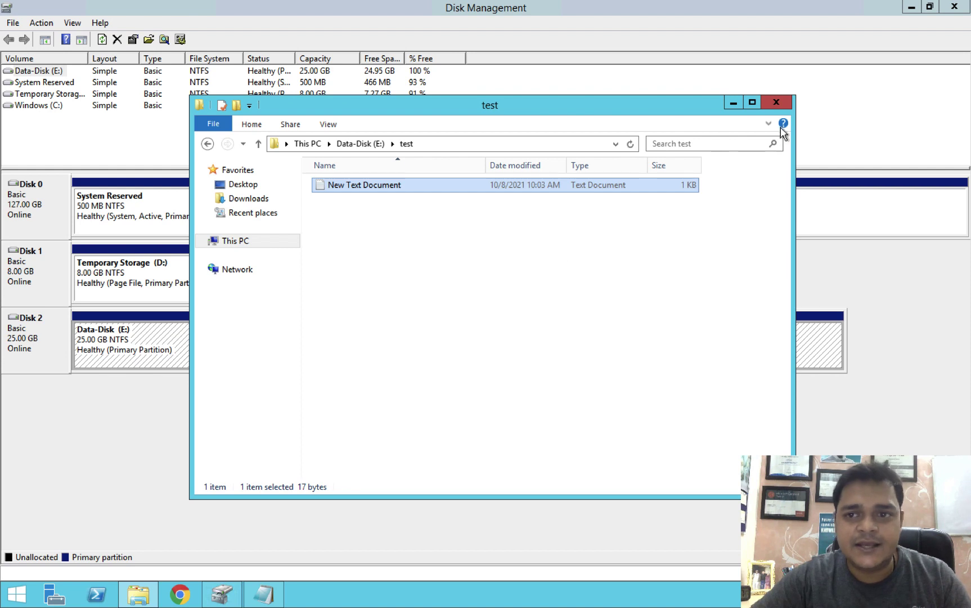
left_click(776, 103)
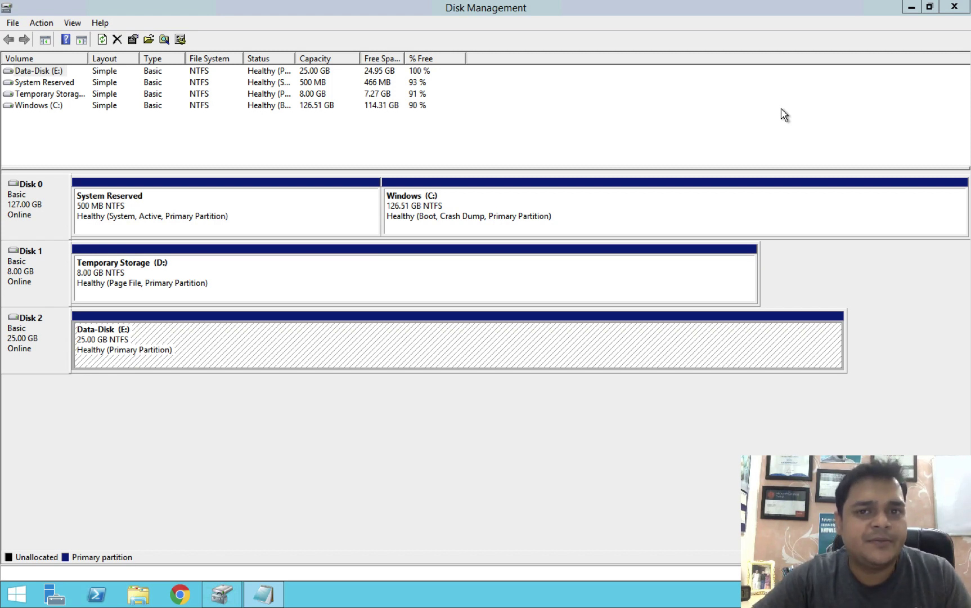
Step: Leave the full-screen remote session and minimize the Microsoft Remote Desktop window
key("ctrl+Left")
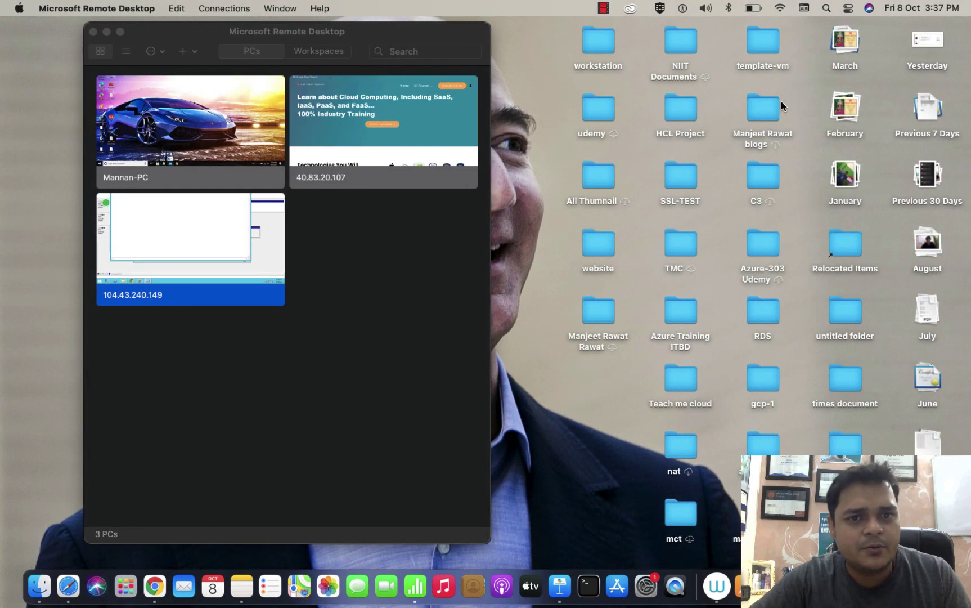
left_click(106, 31)
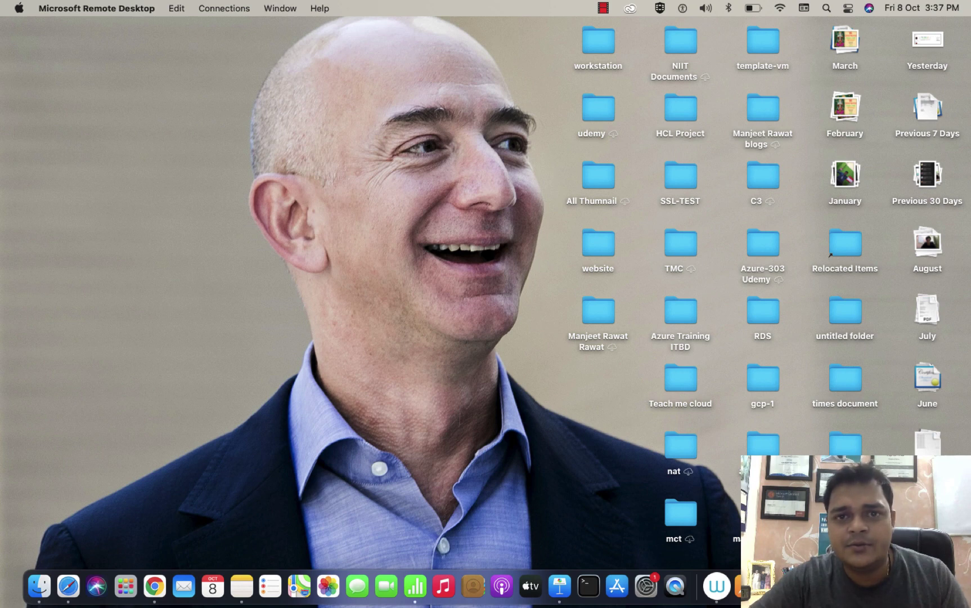
right_click(877, 585)
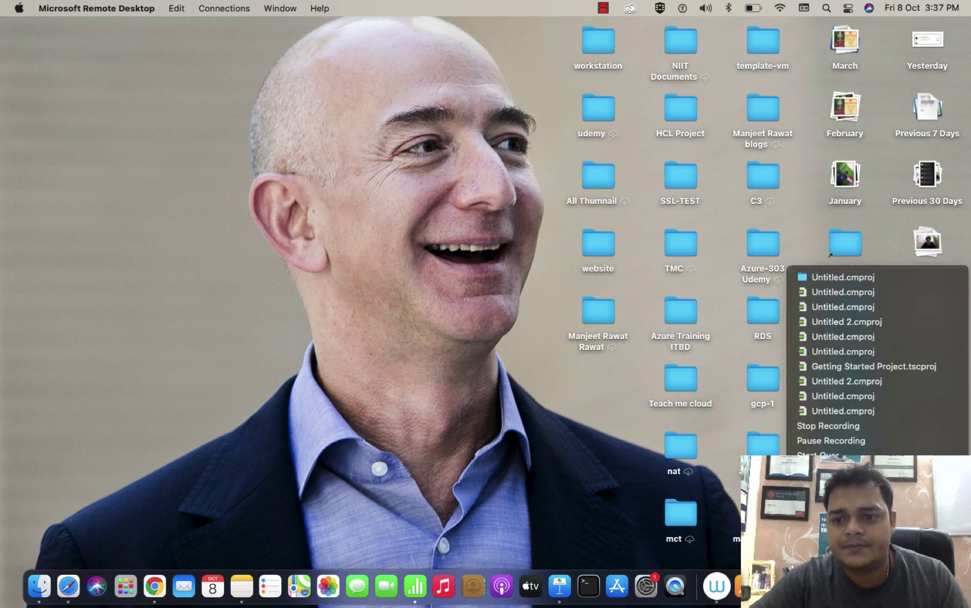